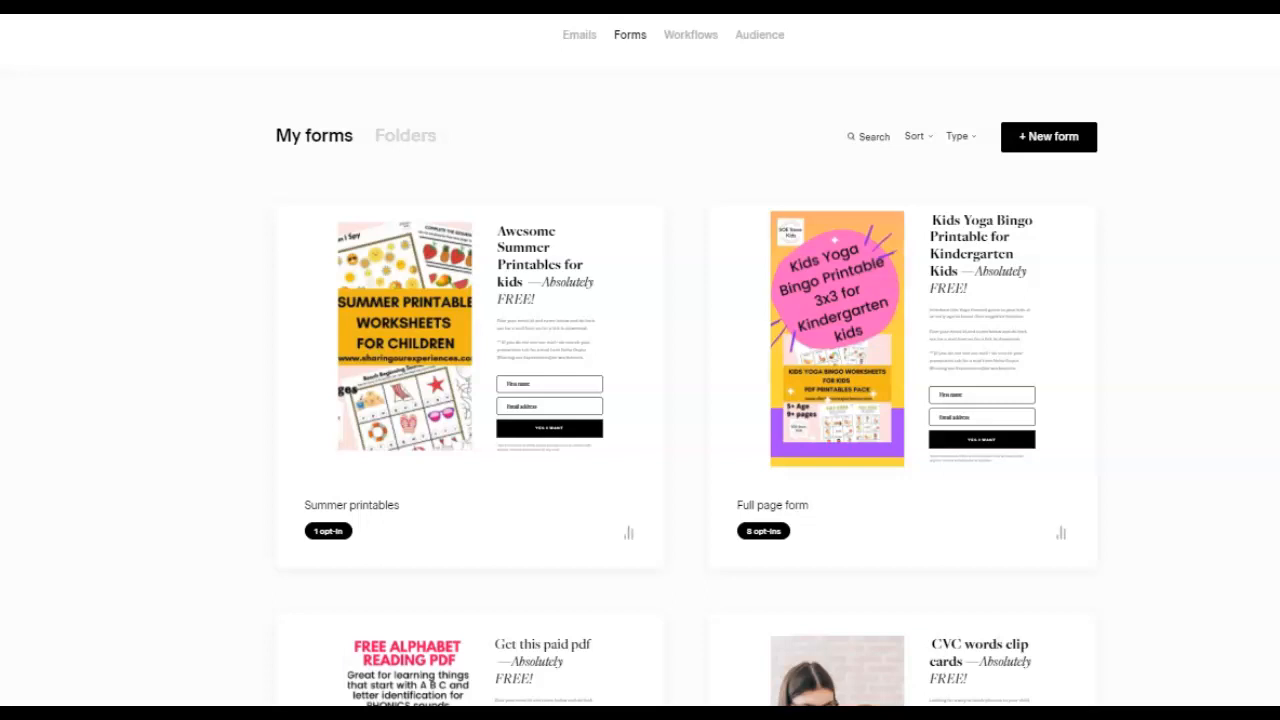
Duplicate the Summer printables form
left_click(415, 109)
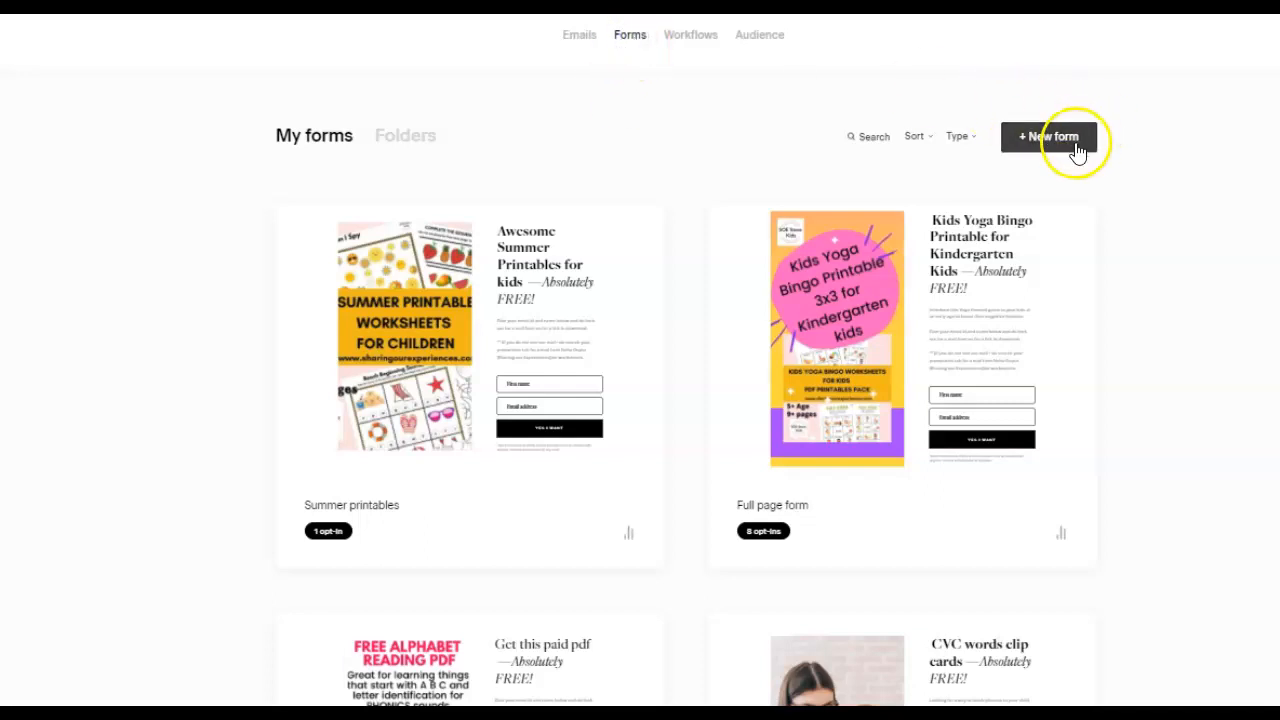
mouse_move(523, 443)
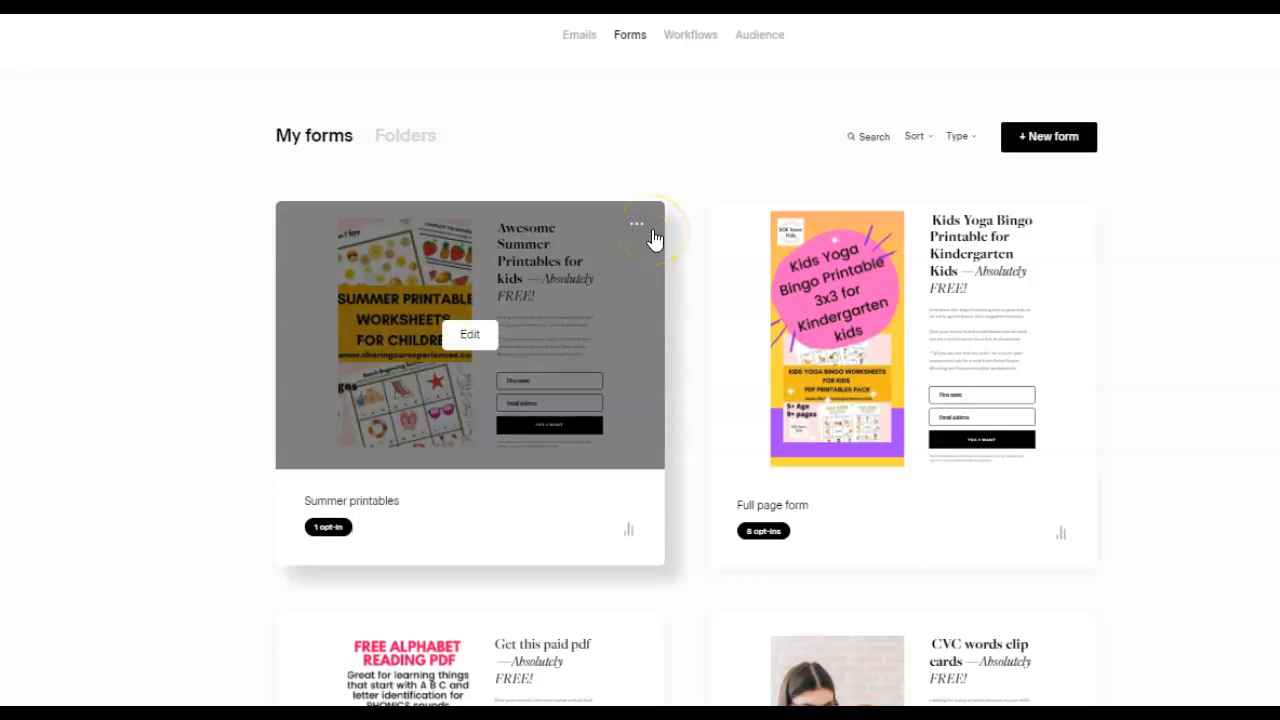
left_click(637, 226)
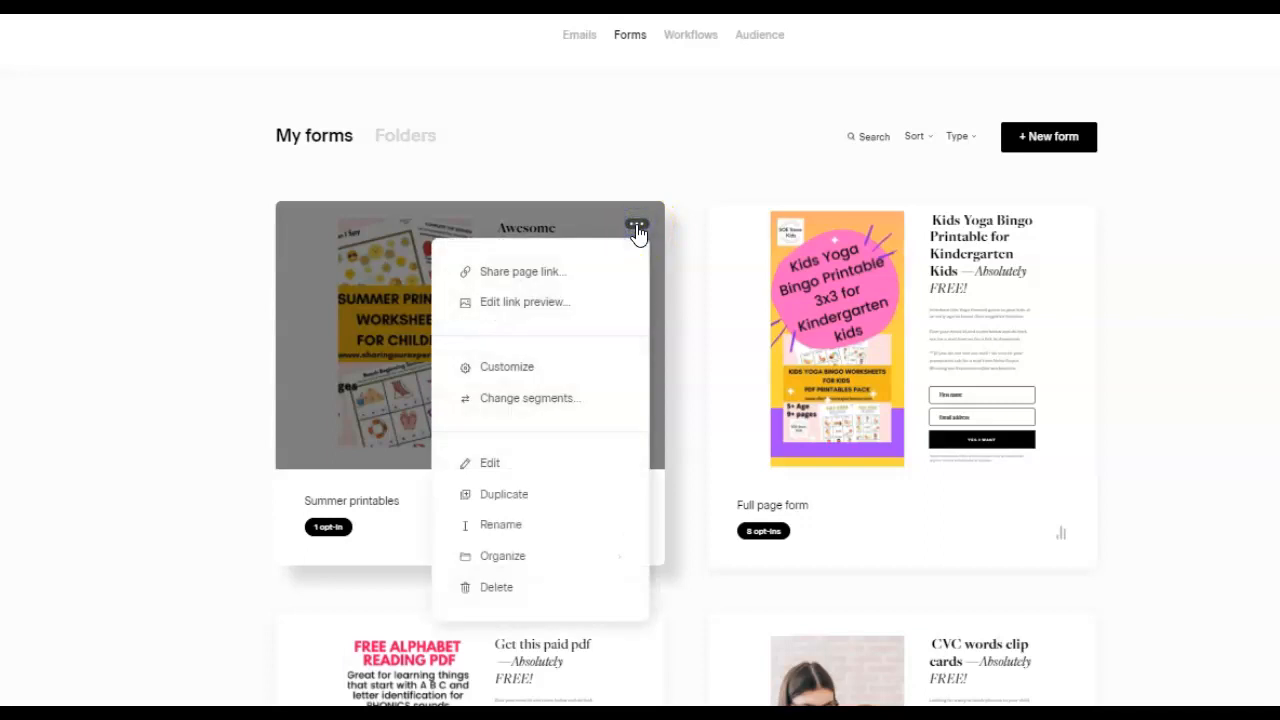
left_click(505, 494)
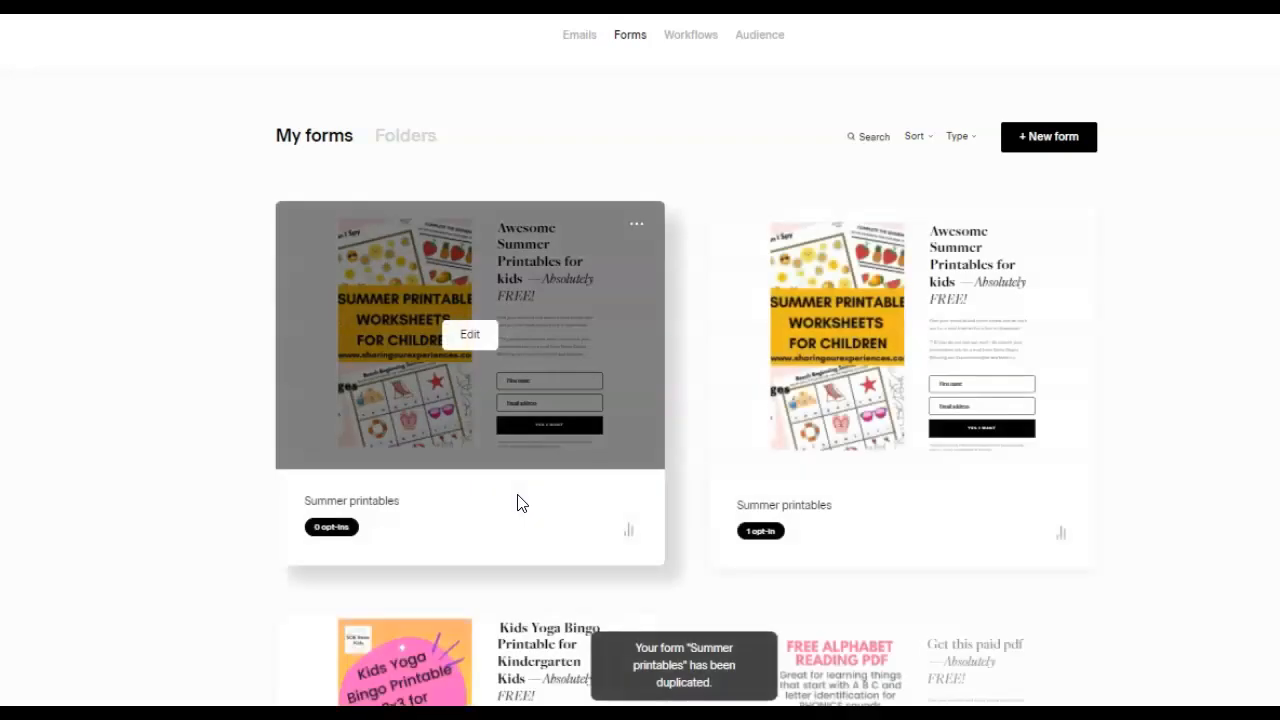
Rename the duplicated form with 0 opt-ins as "Colour printables"
left_click(637, 224)
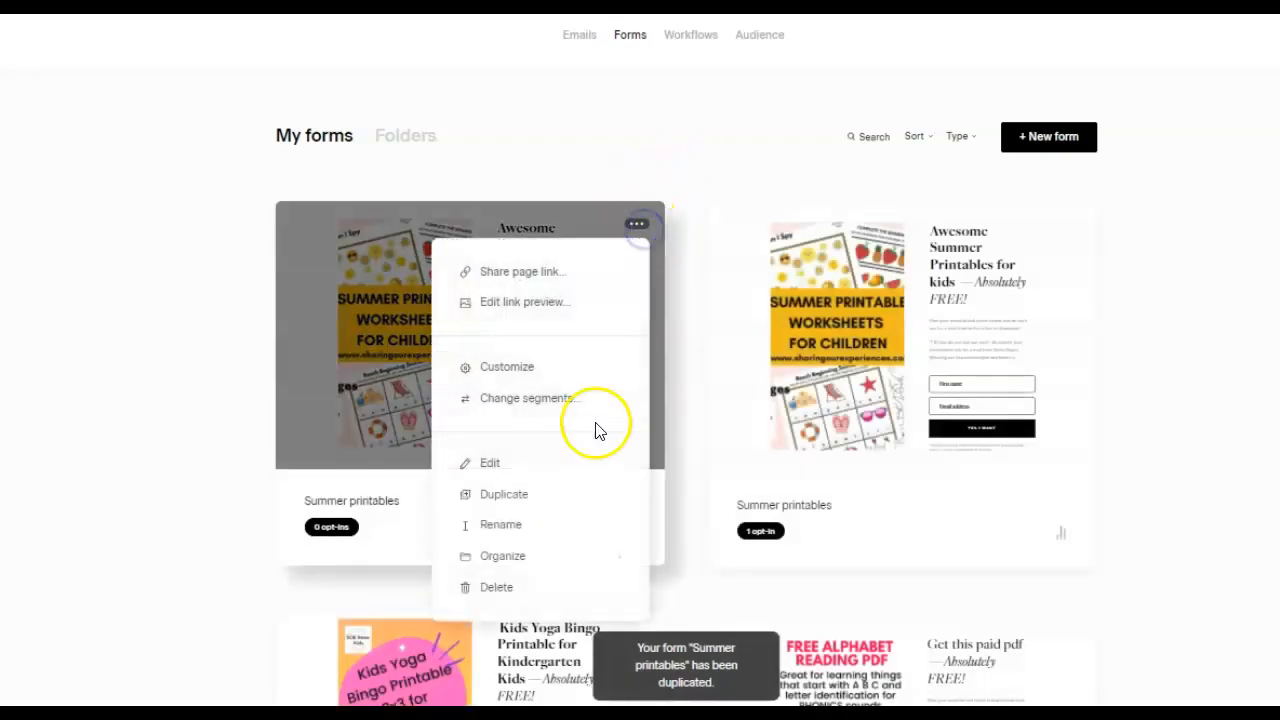
left_click(543, 526)
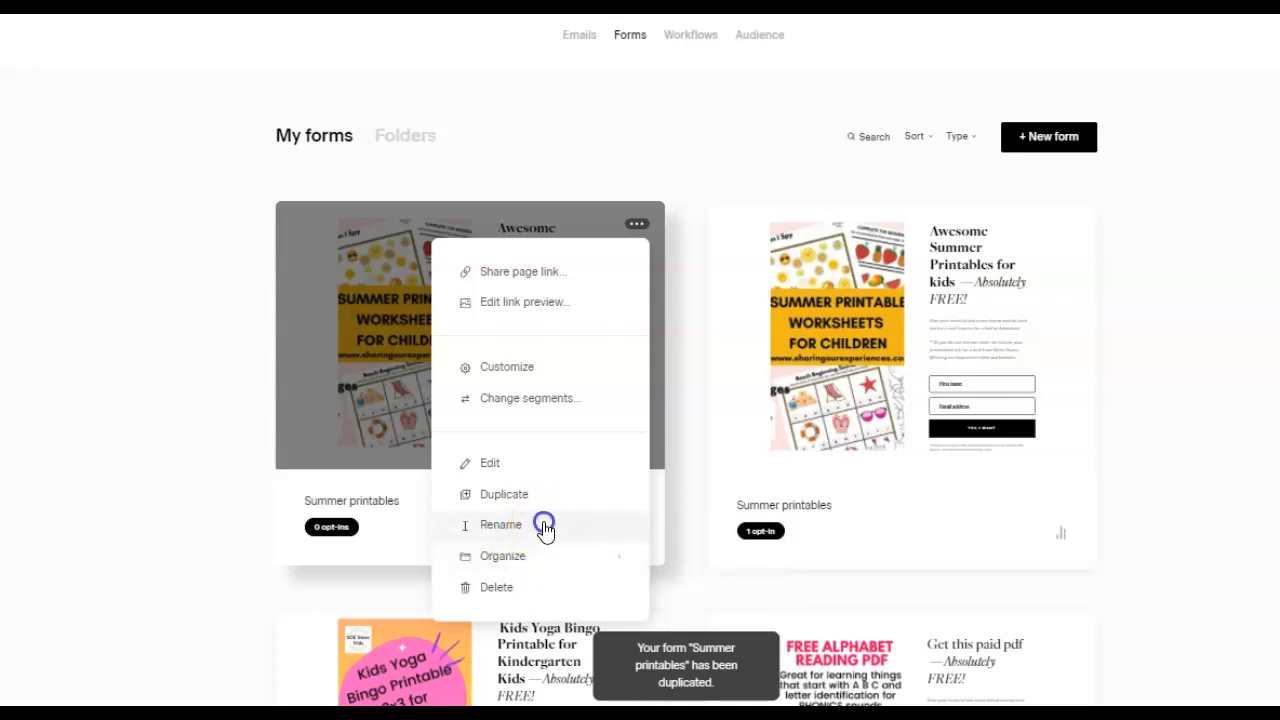
type("Col")
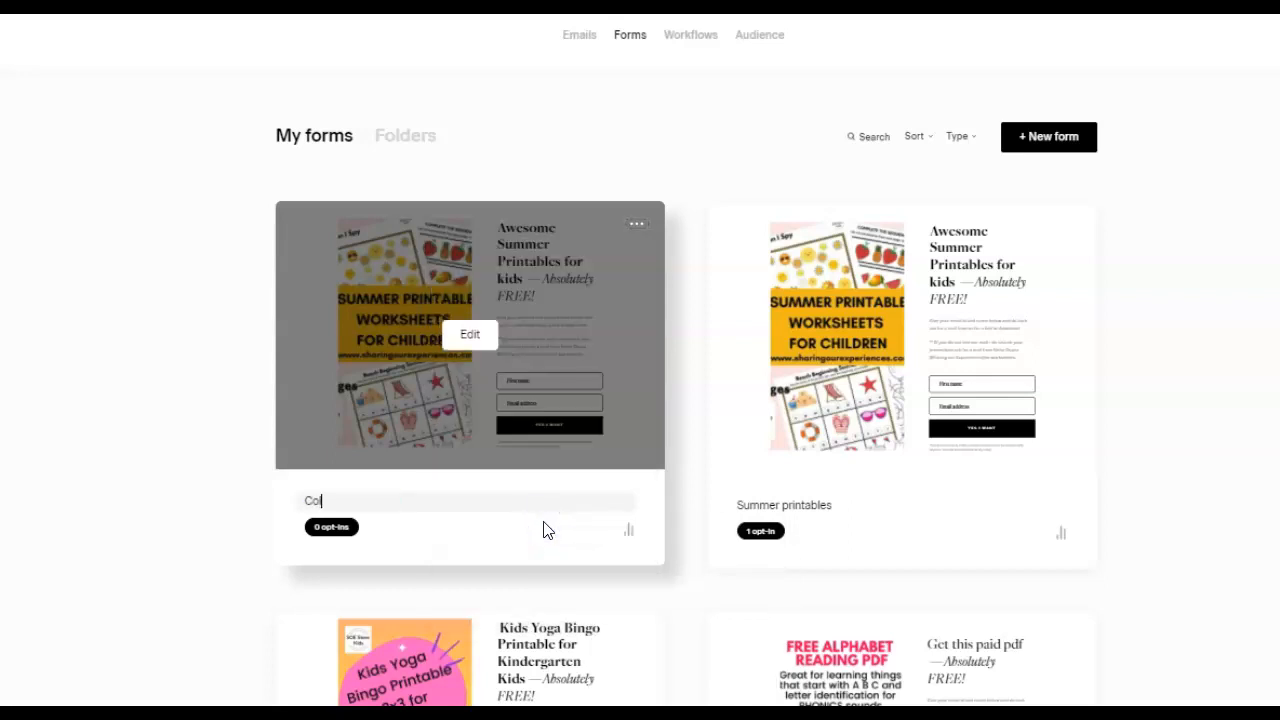
type("our printables")
left_click(455, 340)
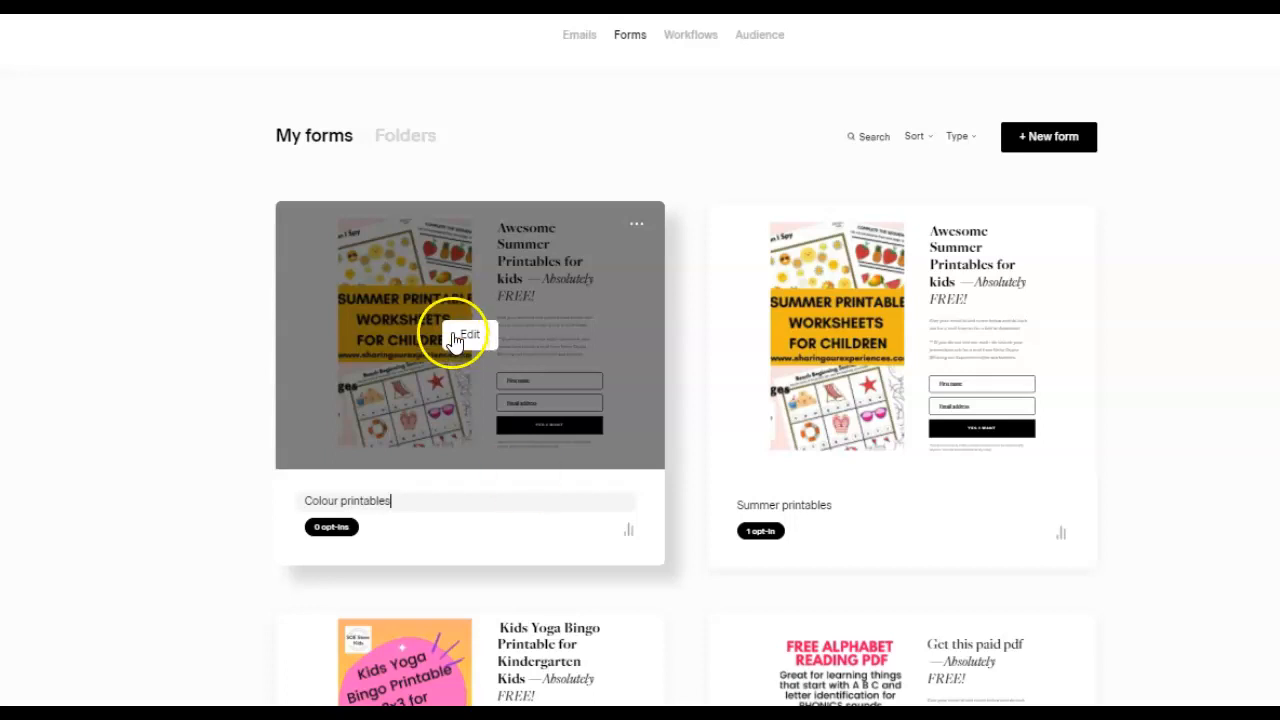
Replace the Summer segment of the Colour printables form with a newly created segment named "Colours" and save
left_click(637, 225)
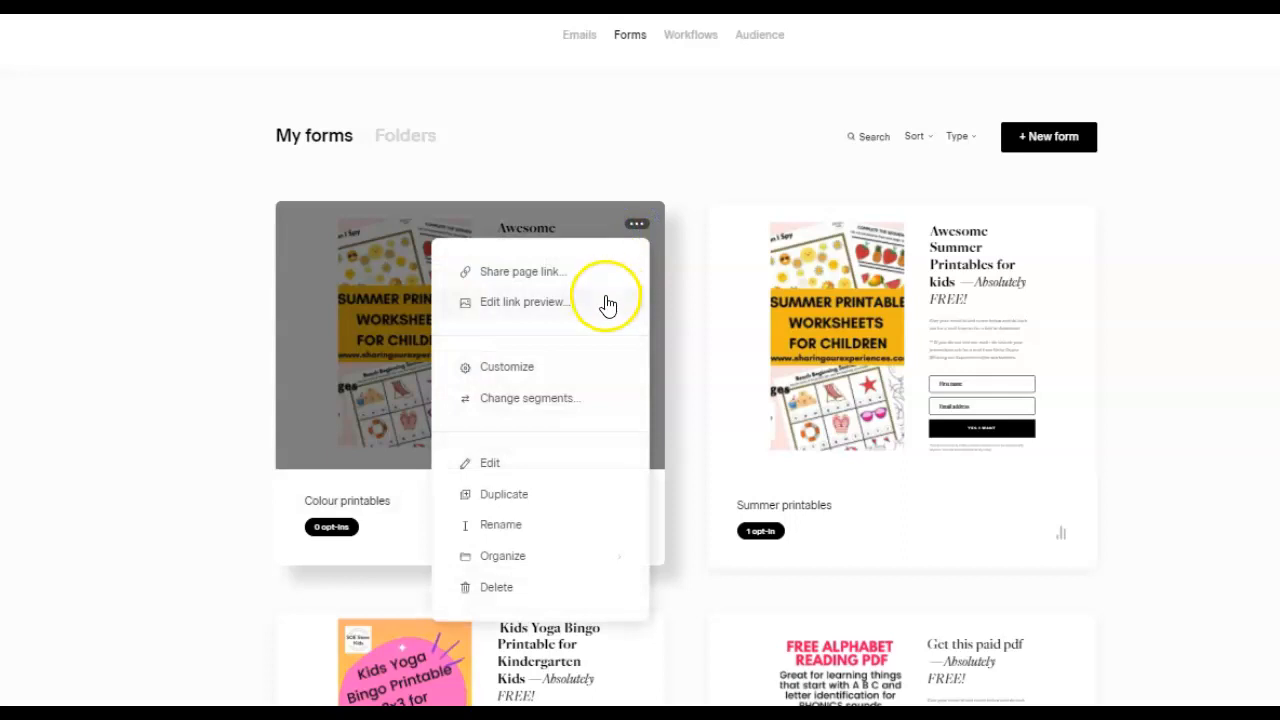
left_click(558, 399)
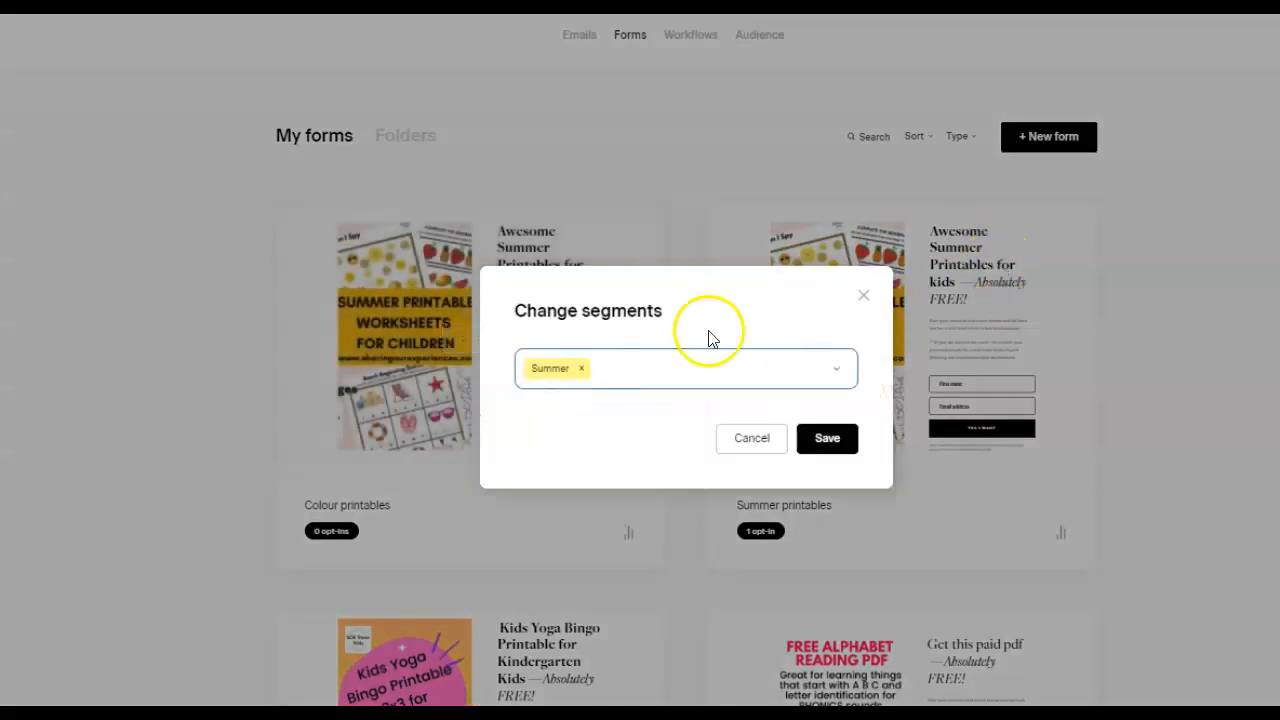
left_click(581, 368)
left_click(584, 367)
type("Colours")
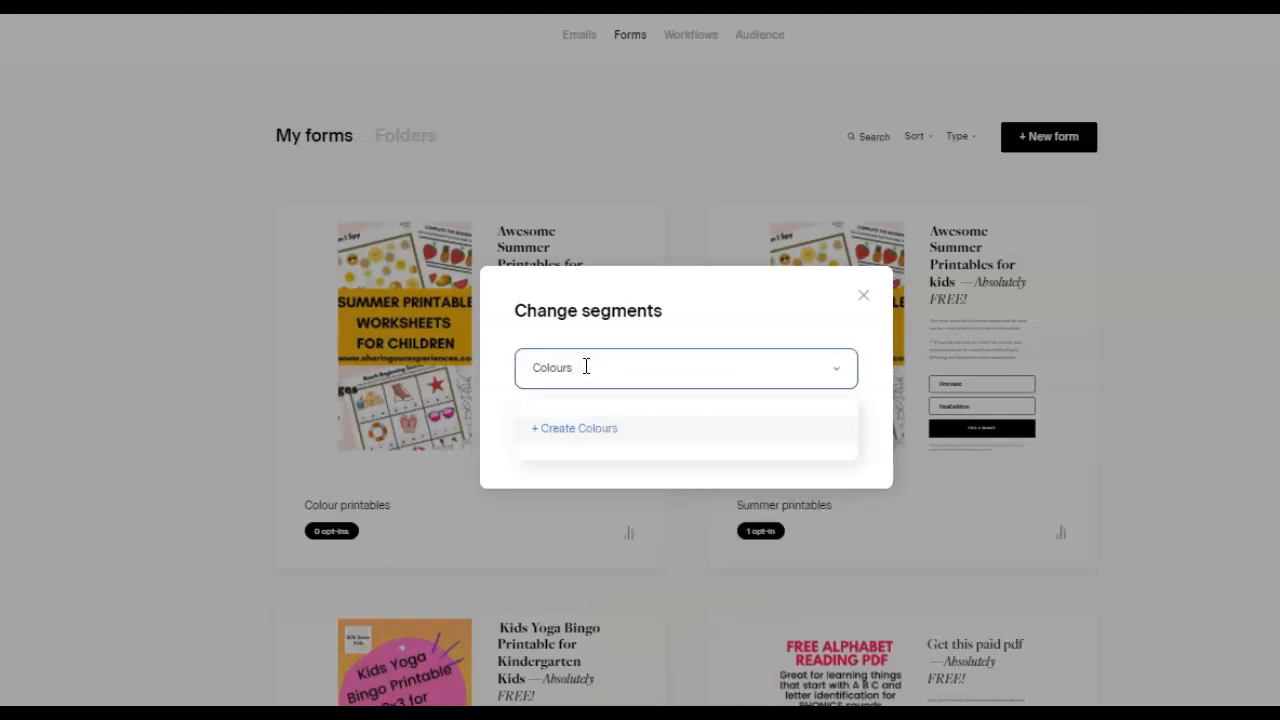
left_click(578, 425)
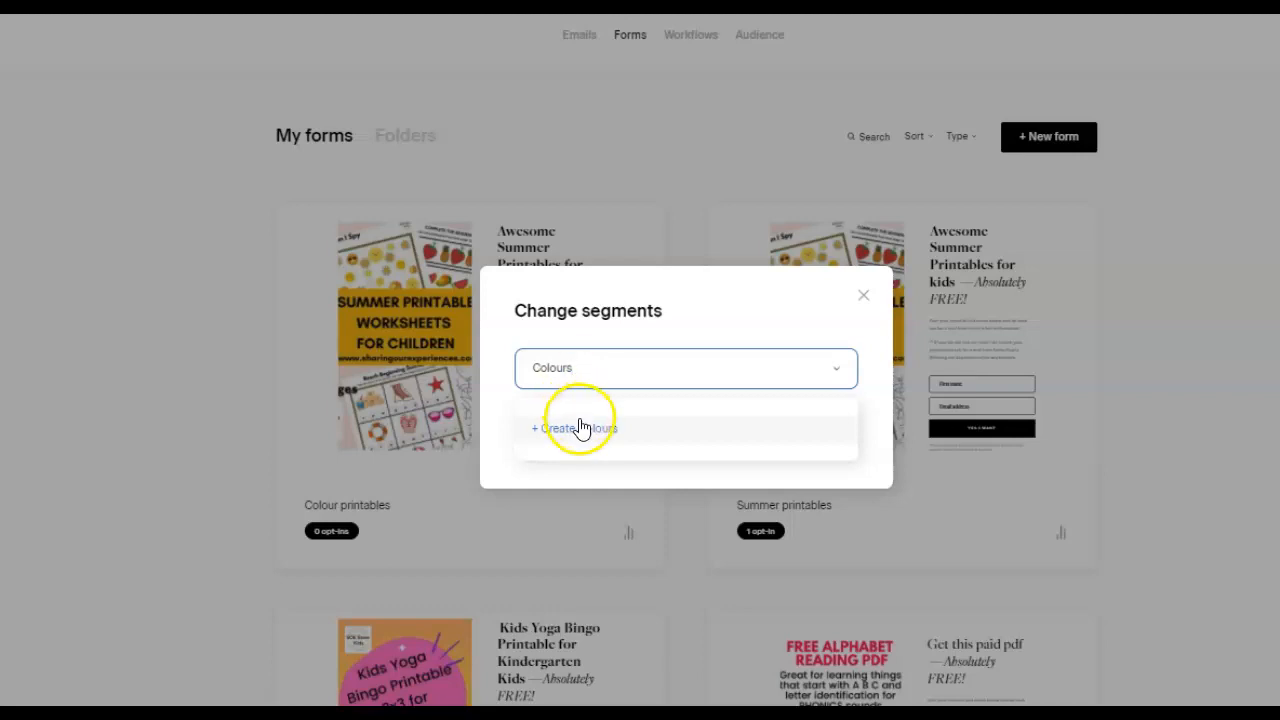
left_click(581, 428)
left_click(830, 436)
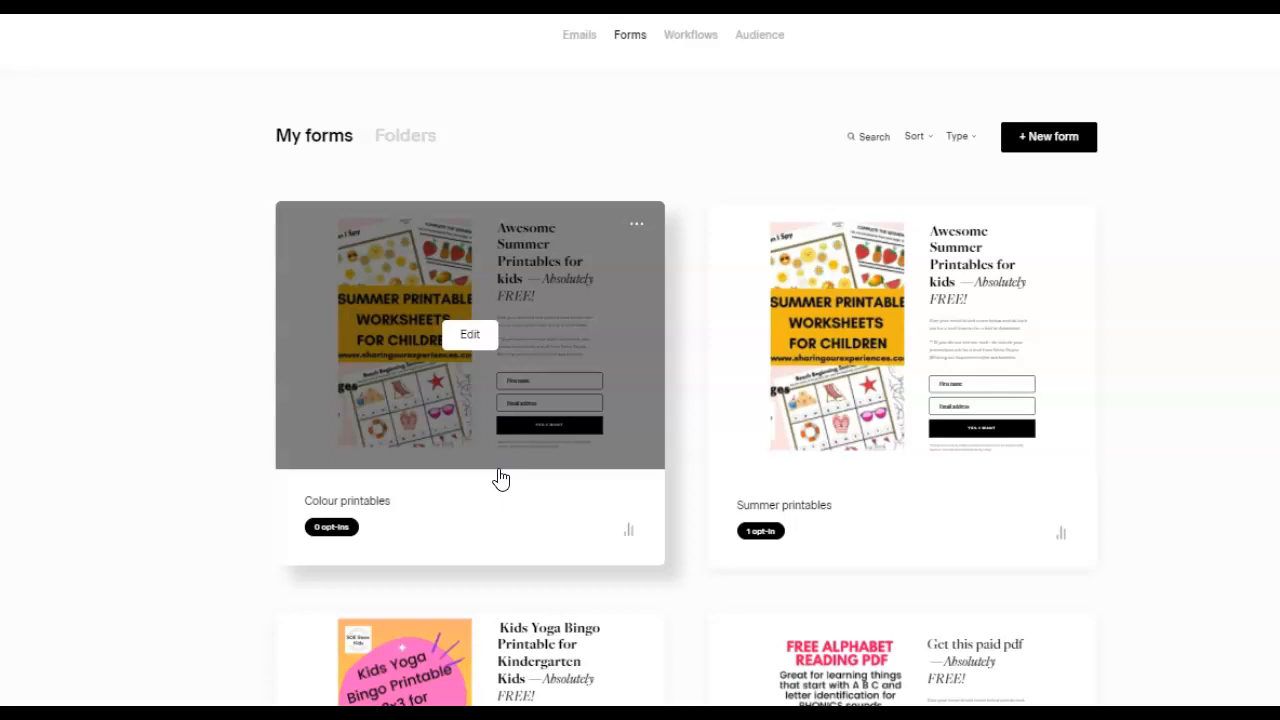
Open the Colour printables form for editing and delete its summer worksheets image
left_click(484, 340)
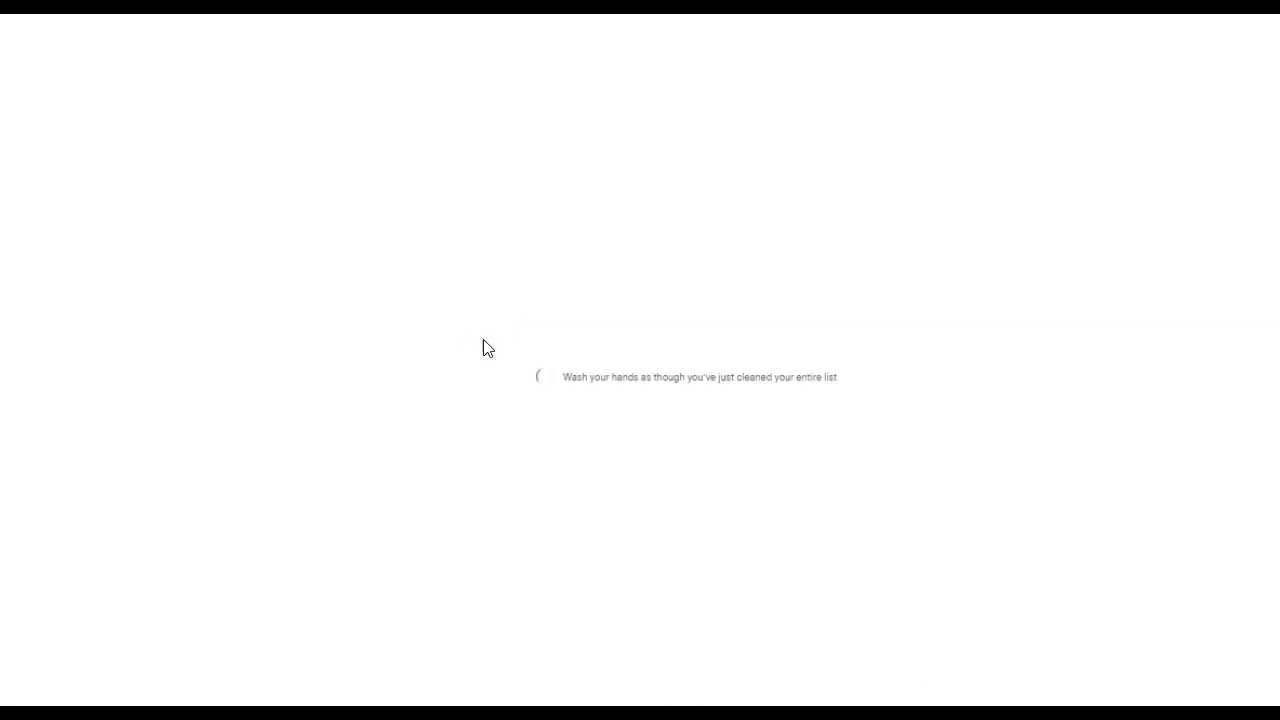
left_click(604, 308)
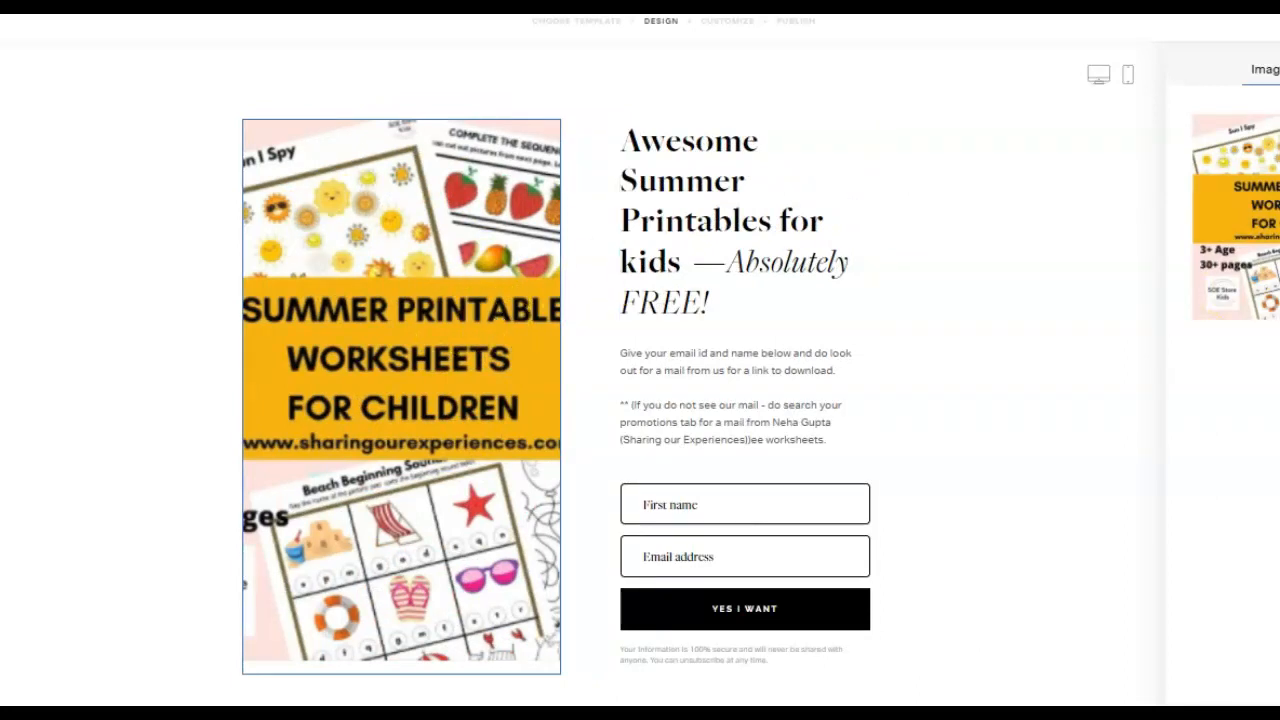
key("Delete")
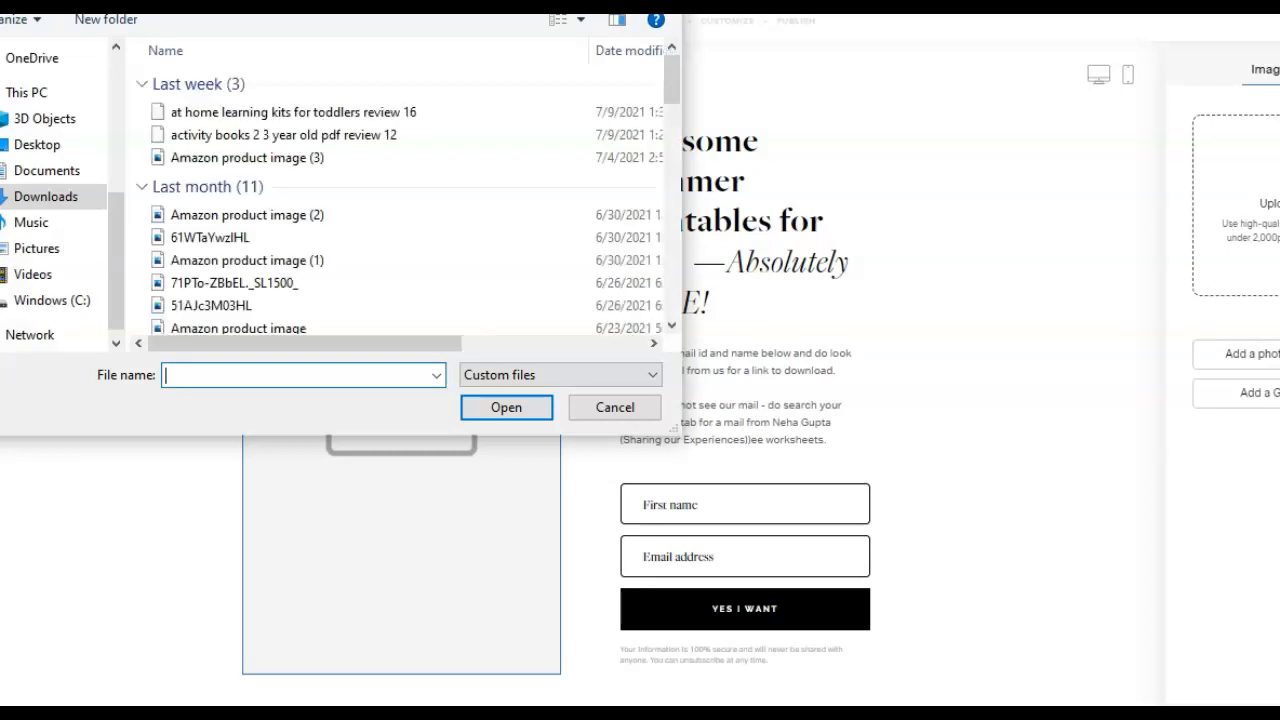
Switch to a new browser page and open the sharingourexperiences.com website
double_click(549, 114)
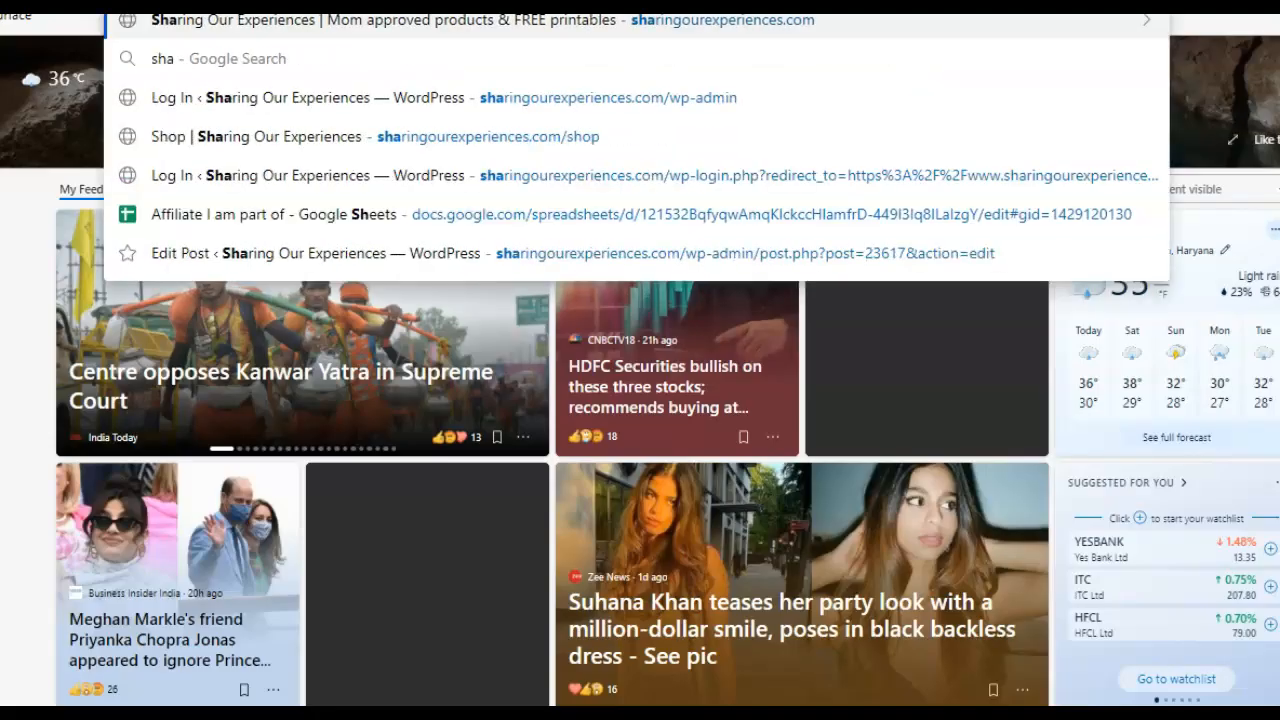
key("Down")
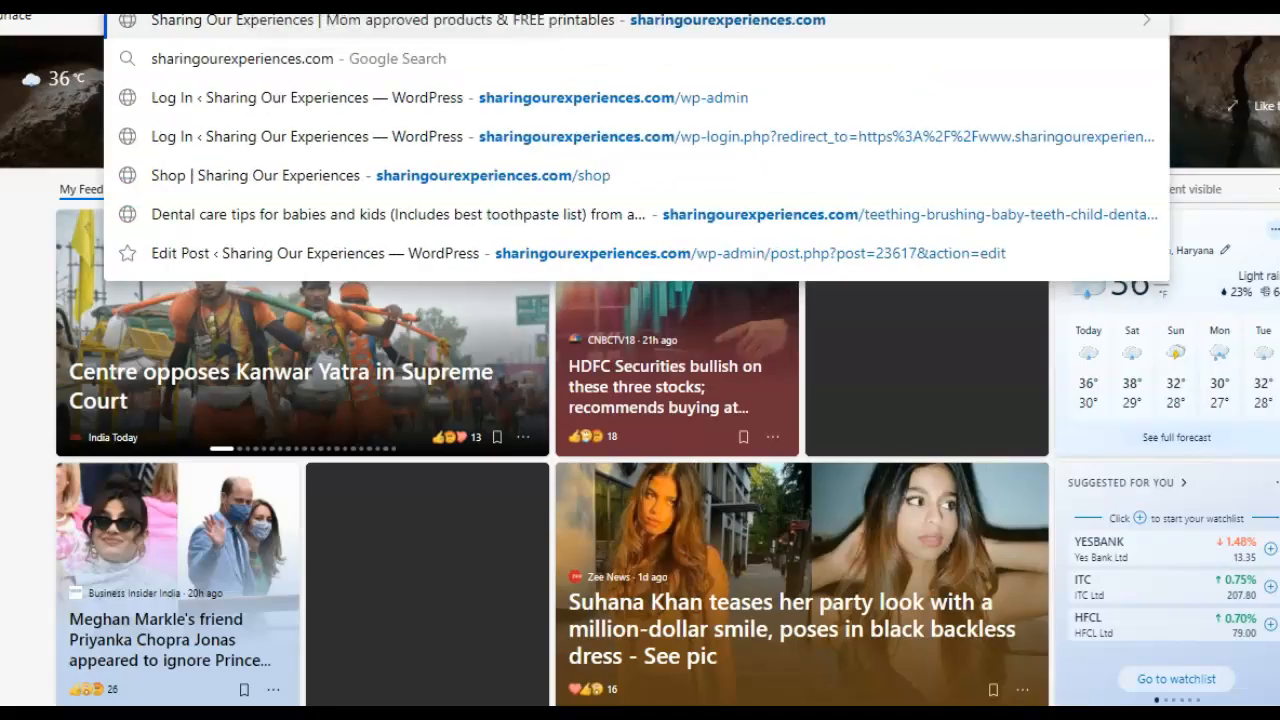
key("Return")
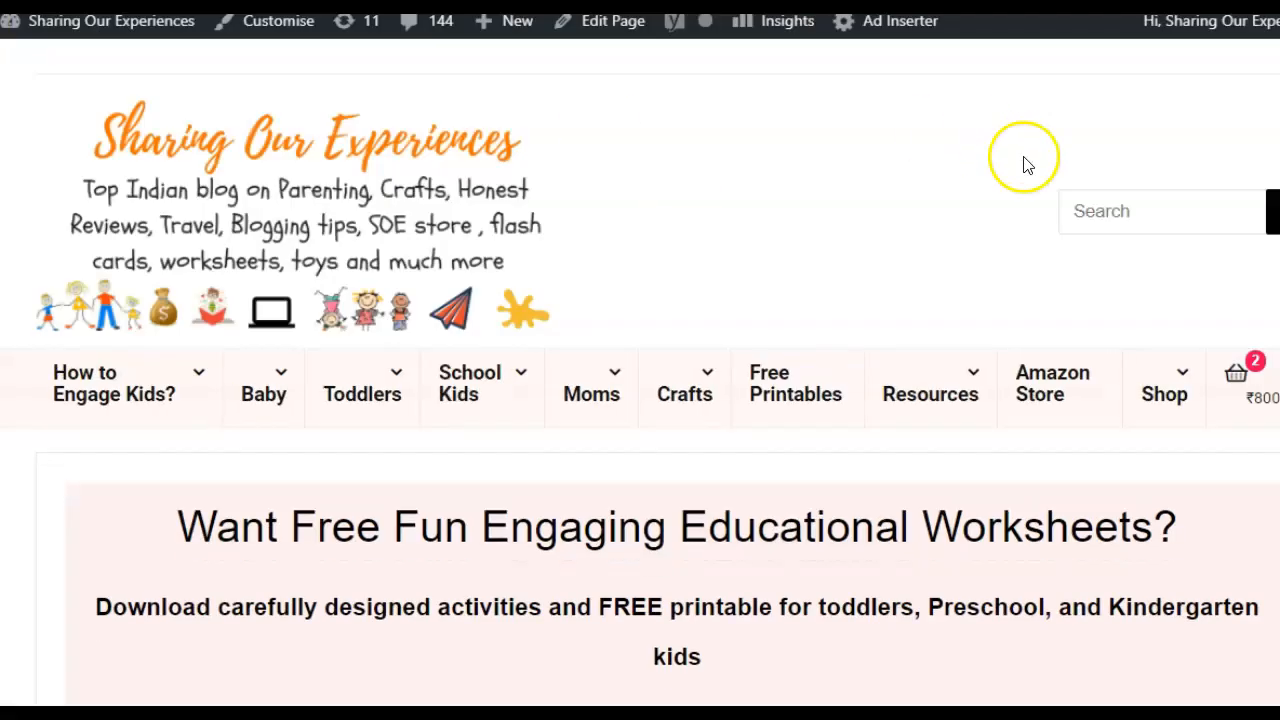
Search the site for "Free colours" and open the post "Free Colors matching activities for toddlers printable pdf"
left_click(1105, 222)
type("Free")
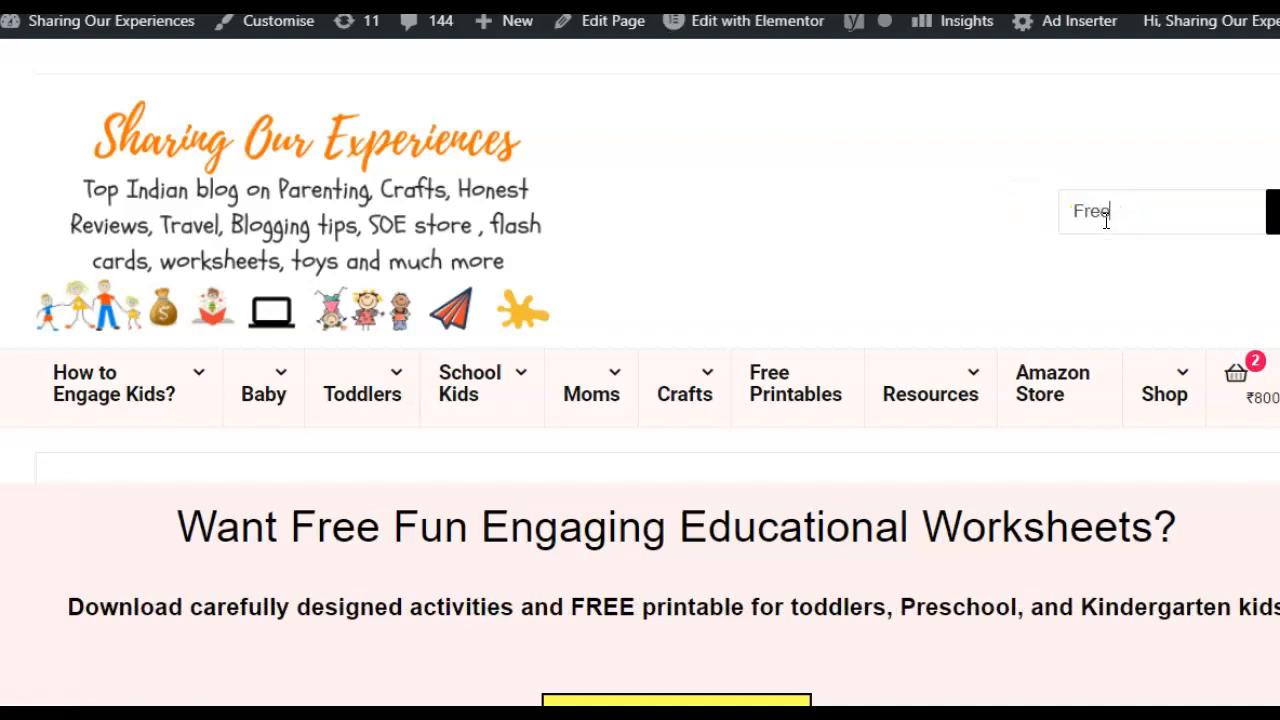
type(" colours")
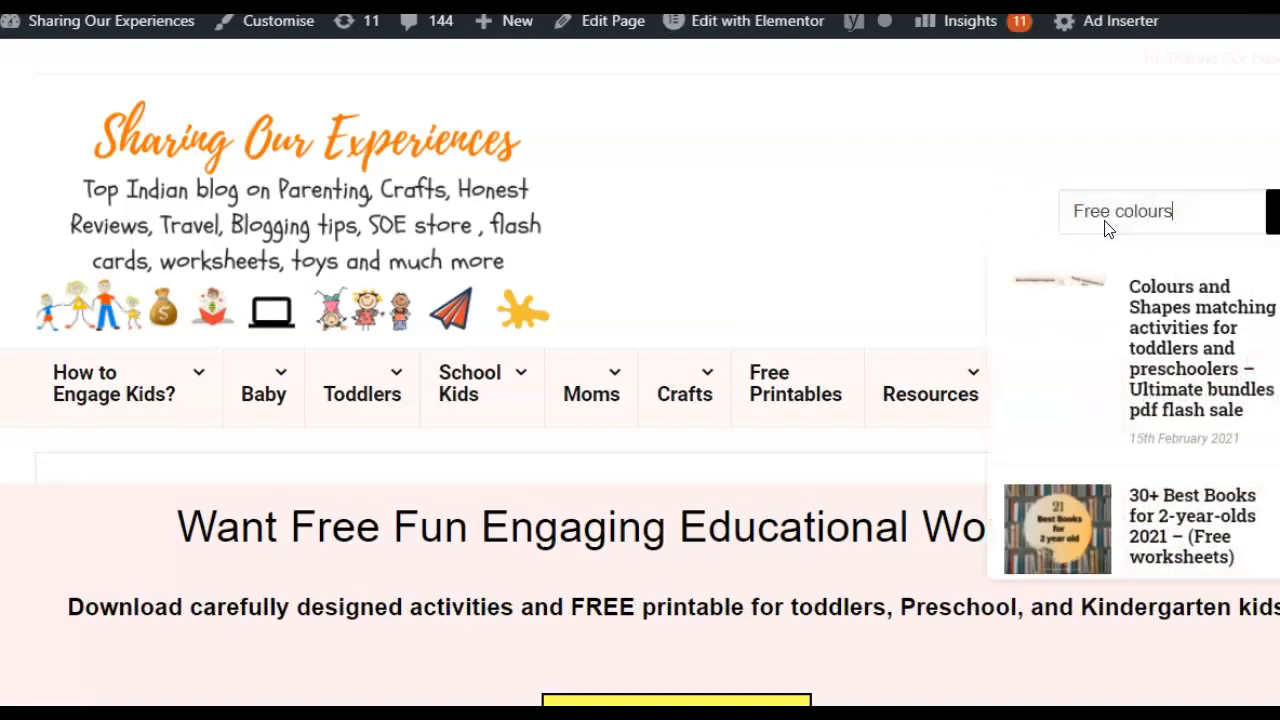
key("Return")
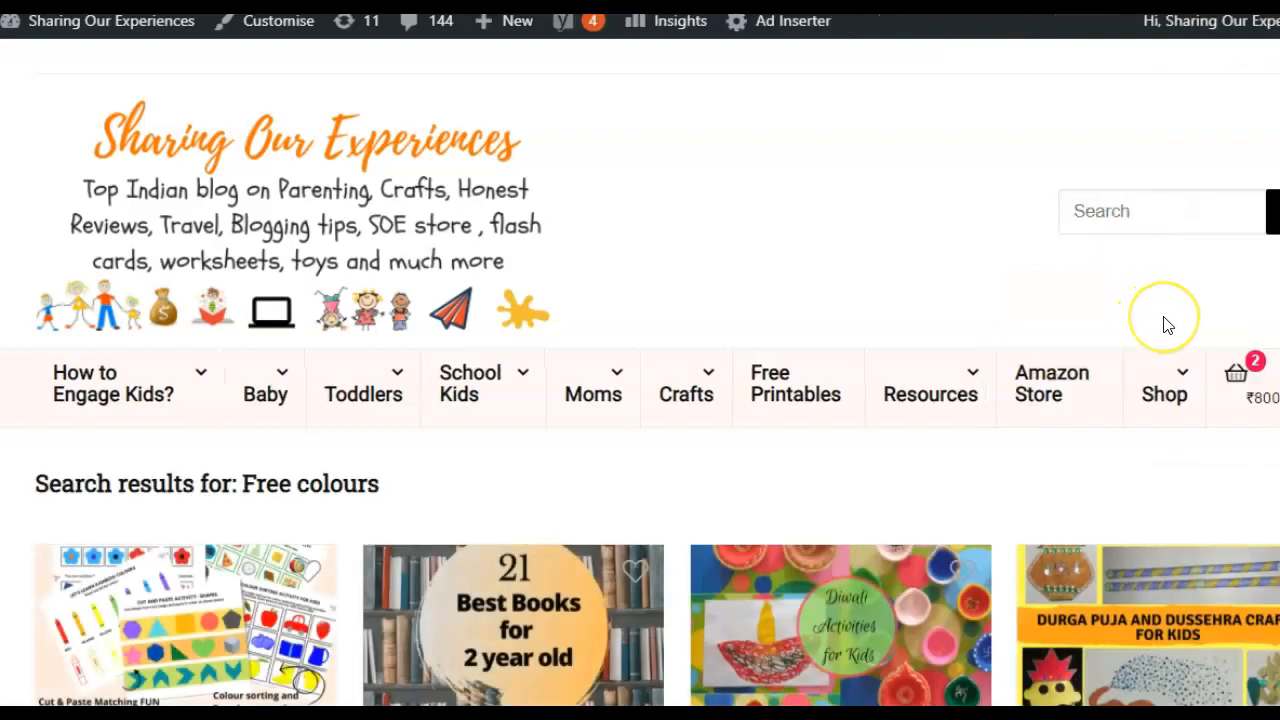
scroll(1168, 325, "down", 5)
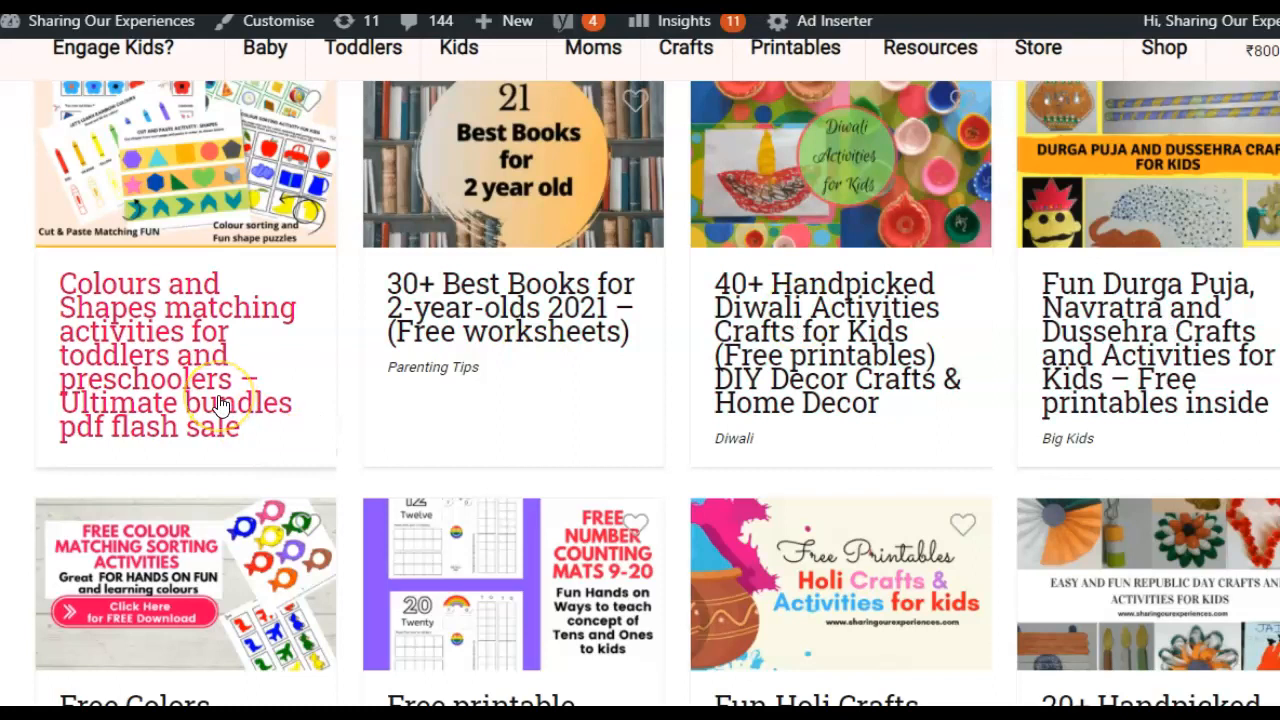
scroll(823, 371, "down", 3)
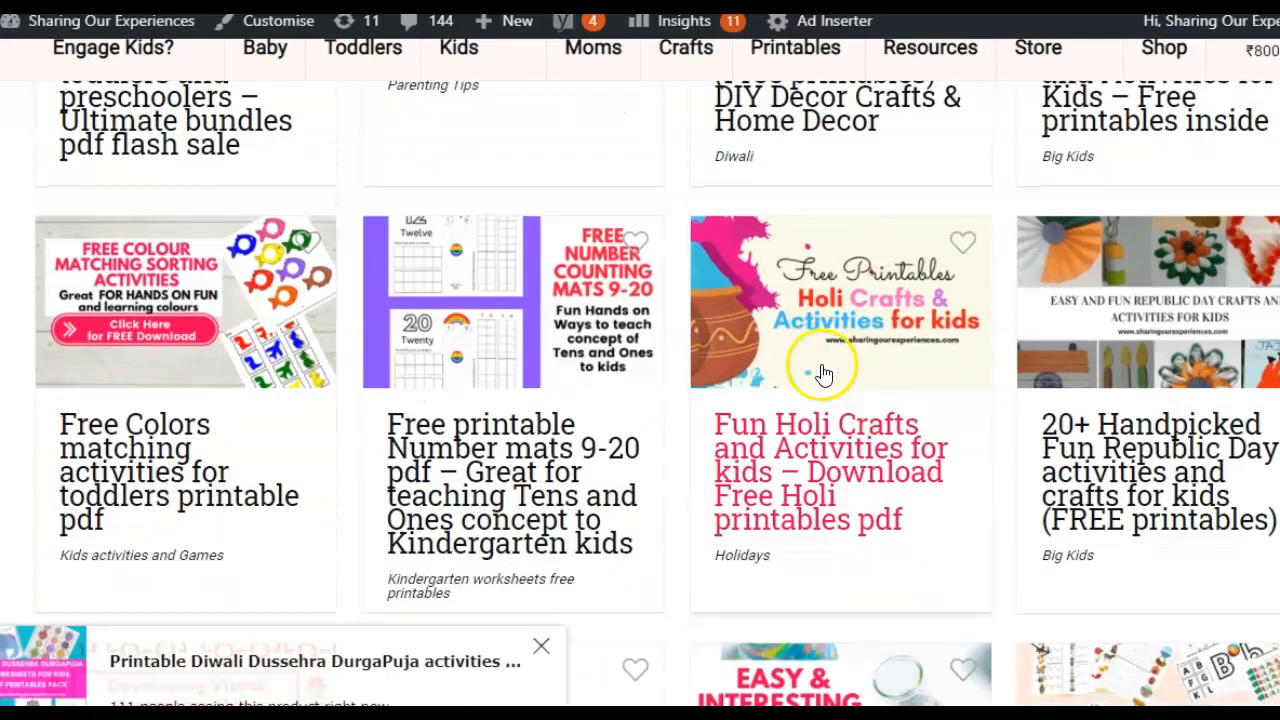
left_click(474, 426)
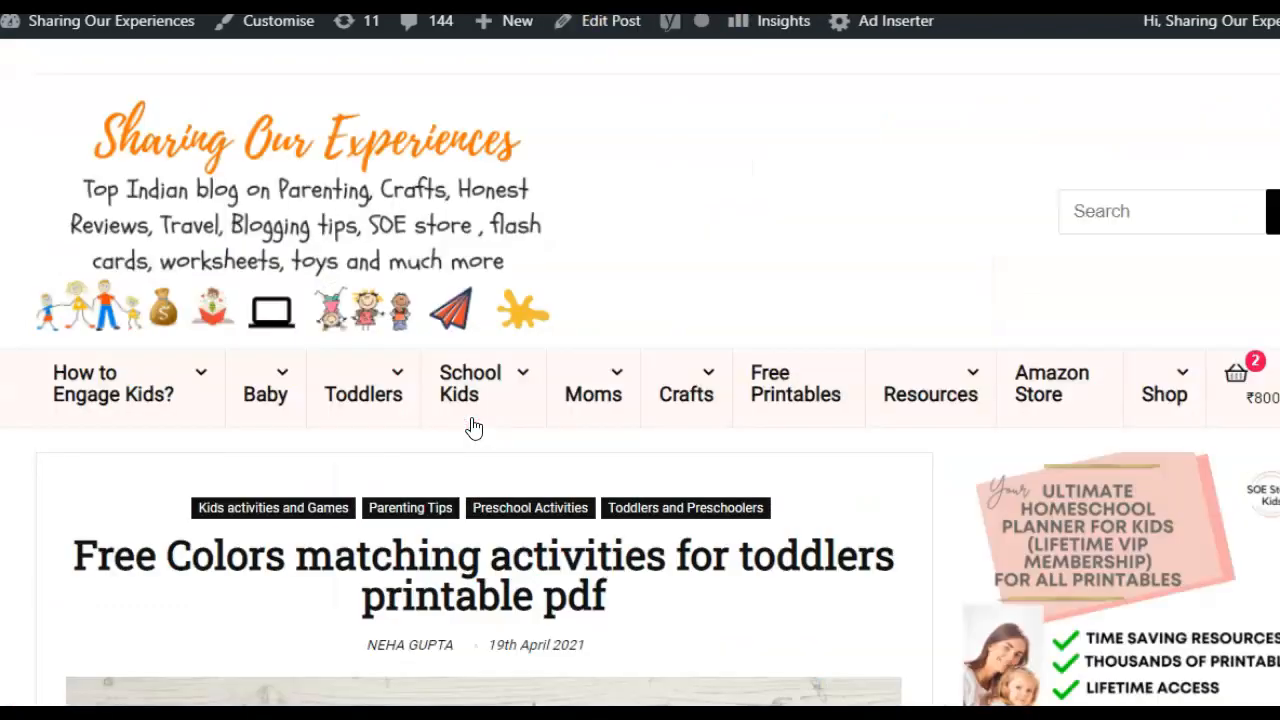
Find the Colour matching activity worksheet with the fishes in the post and save its image
scroll(474, 428, "down", 4)
scroll(474, 428, "down", 12)
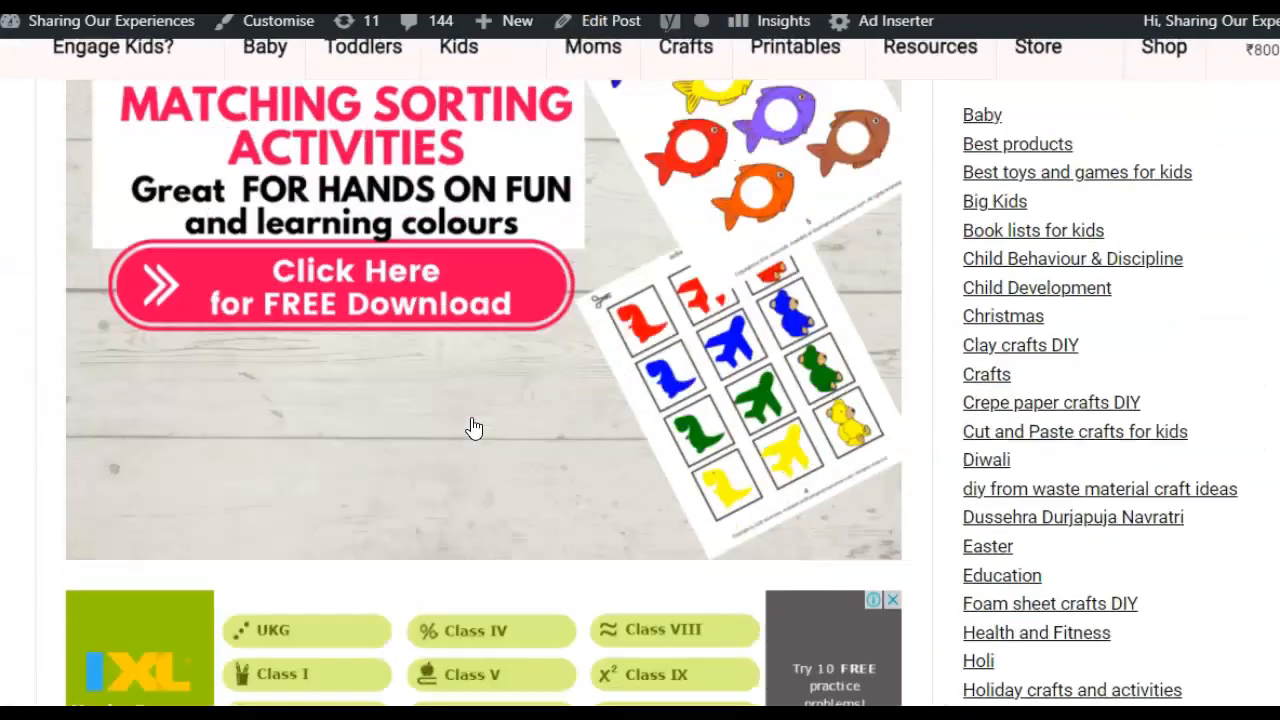
scroll(474, 428, "down", 15)
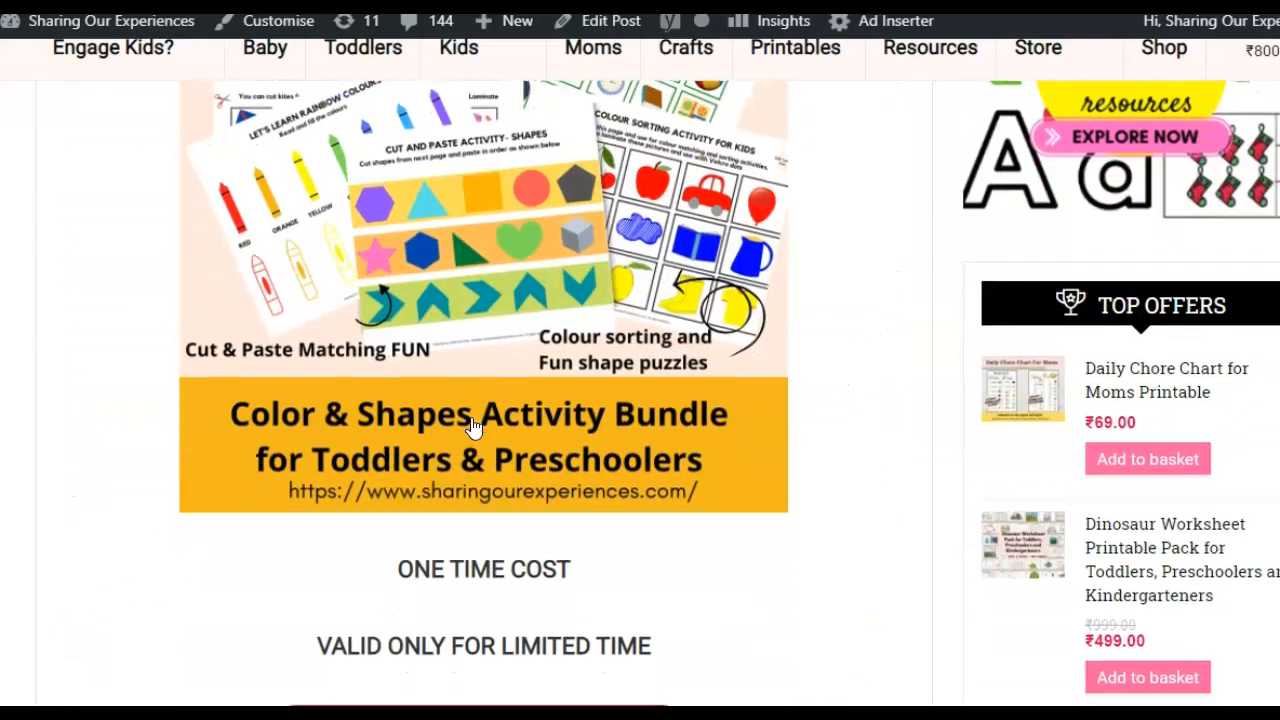
scroll(474, 428, "down", 7)
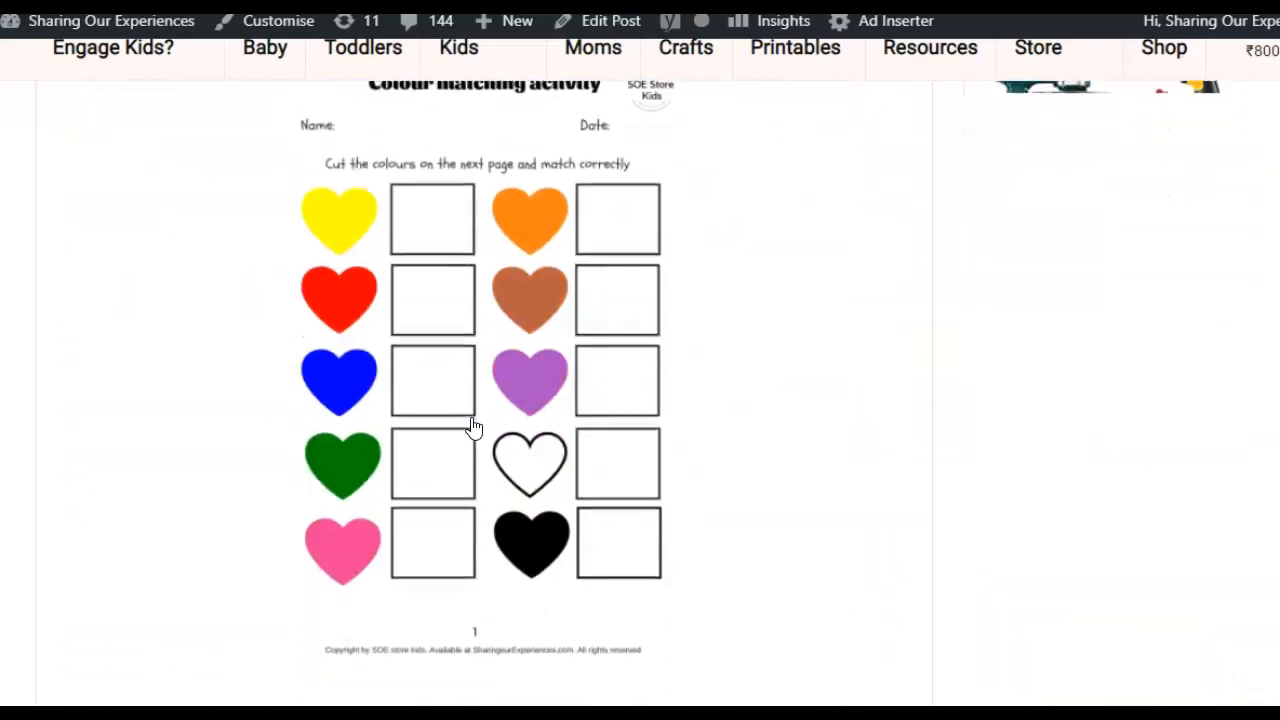
scroll(474, 428, "down", 15)
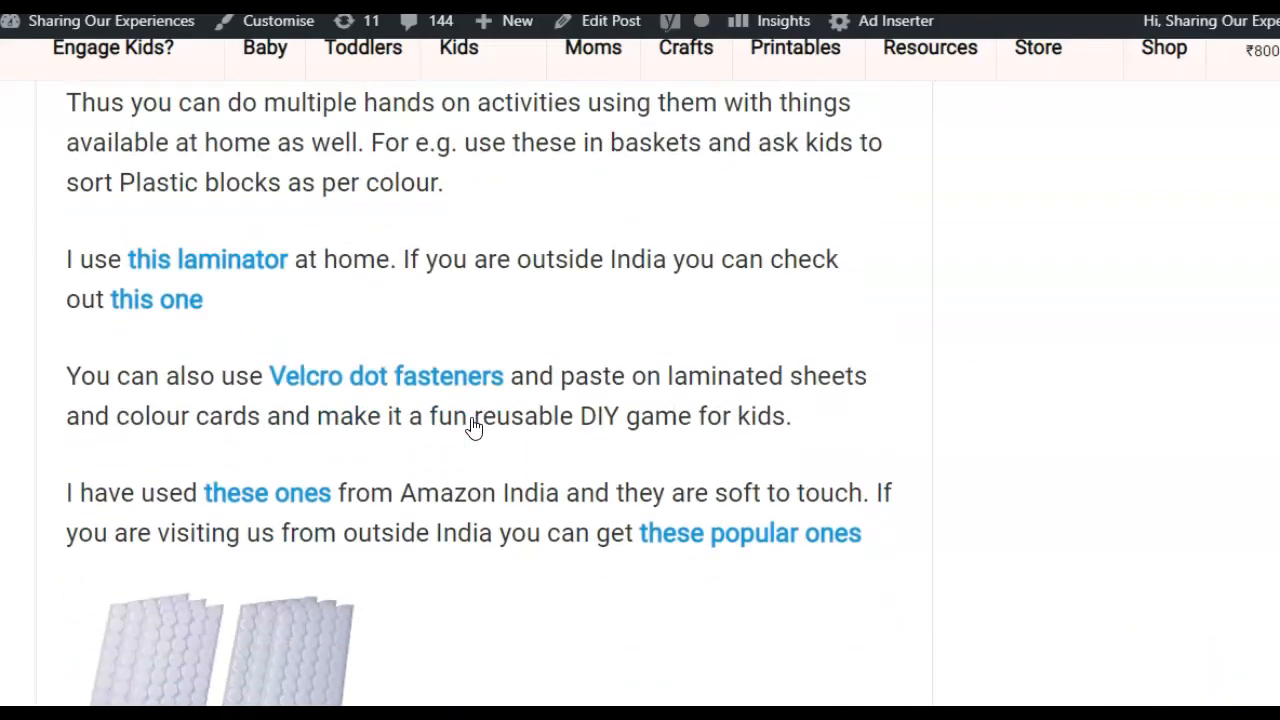
scroll(474, 428, "up", 4)
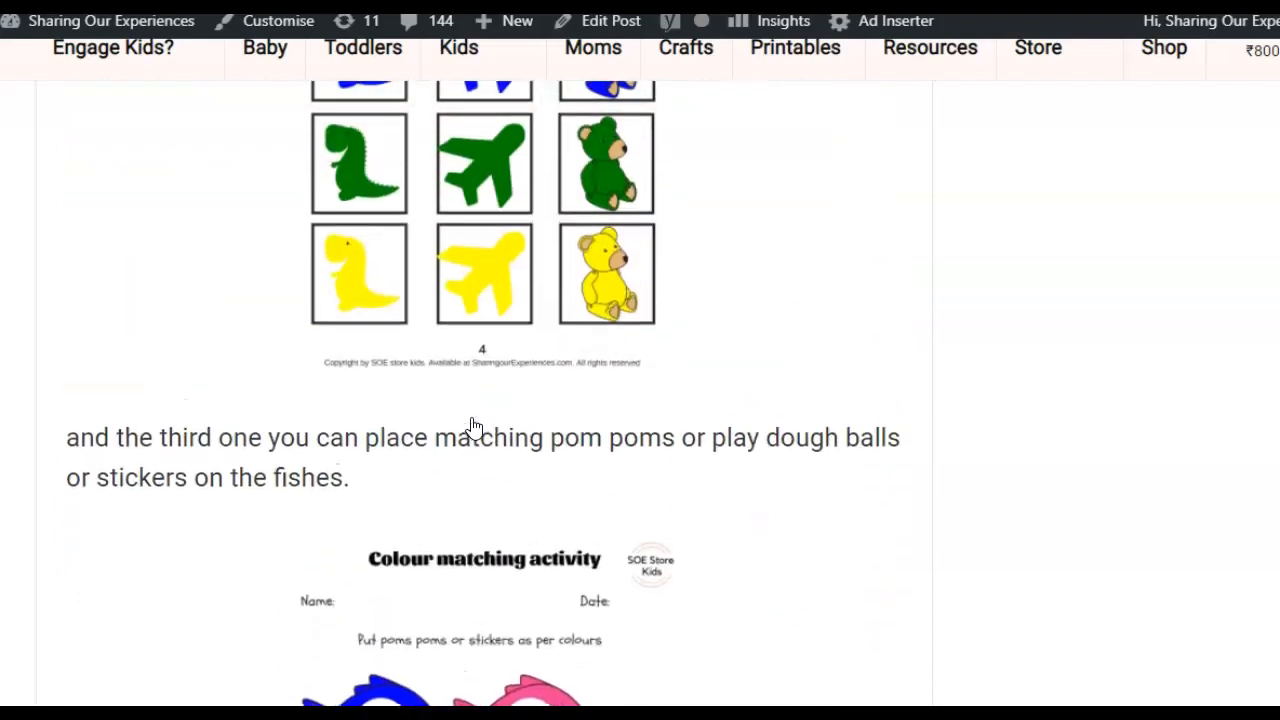
left_click(479, 333)
scroll(478, 332, "down", 7)
right_click(465, 297)
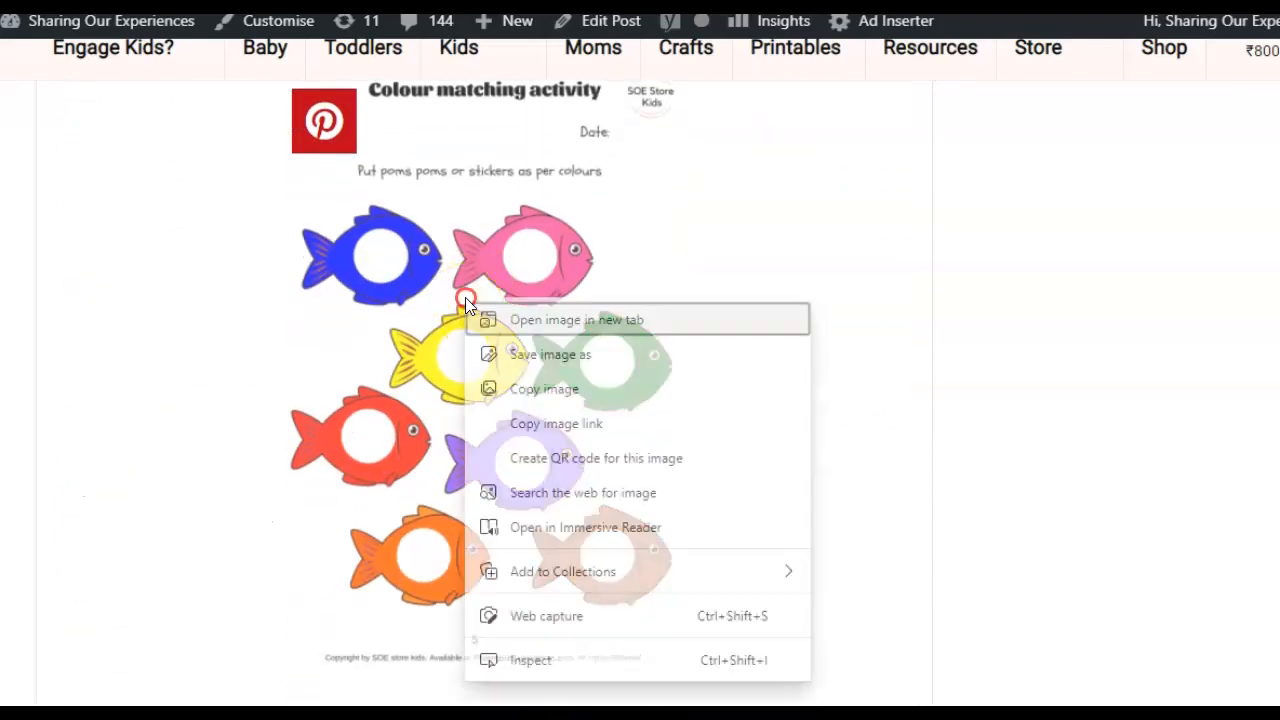
left_click(695, 366)
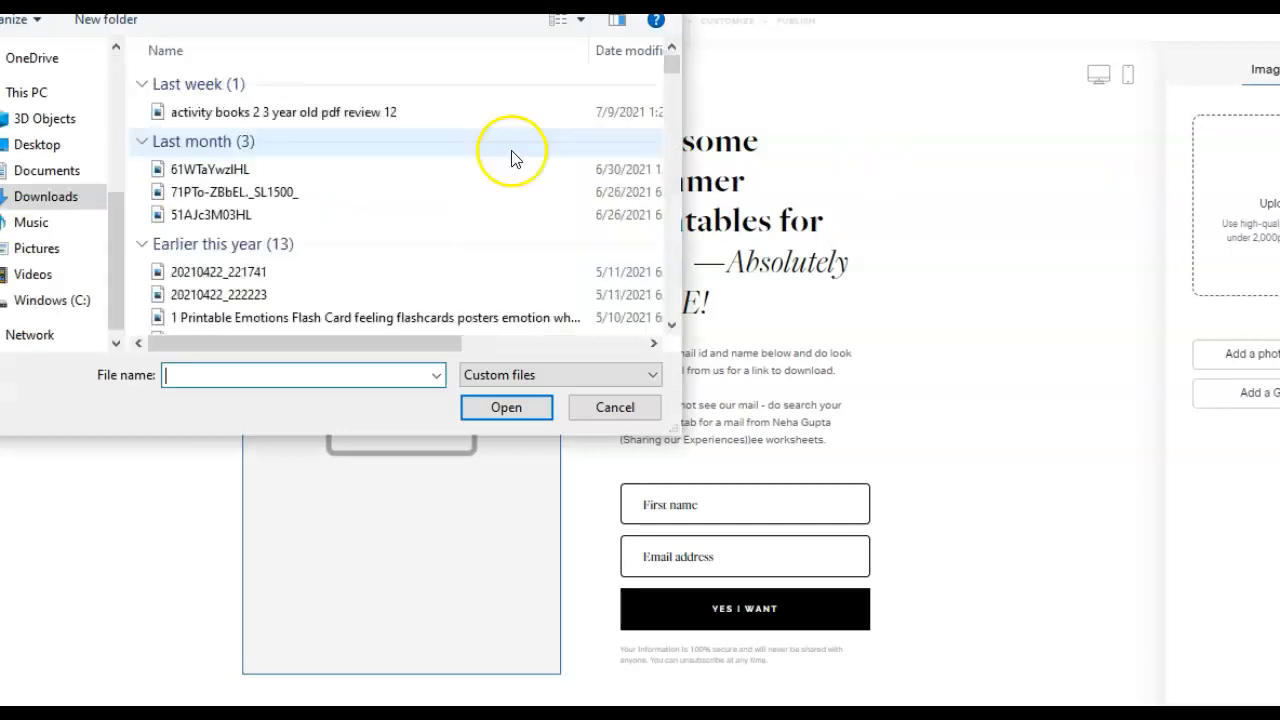
Upload the saved fish colour matching image into the form's empty image block
double_click(423, 113)
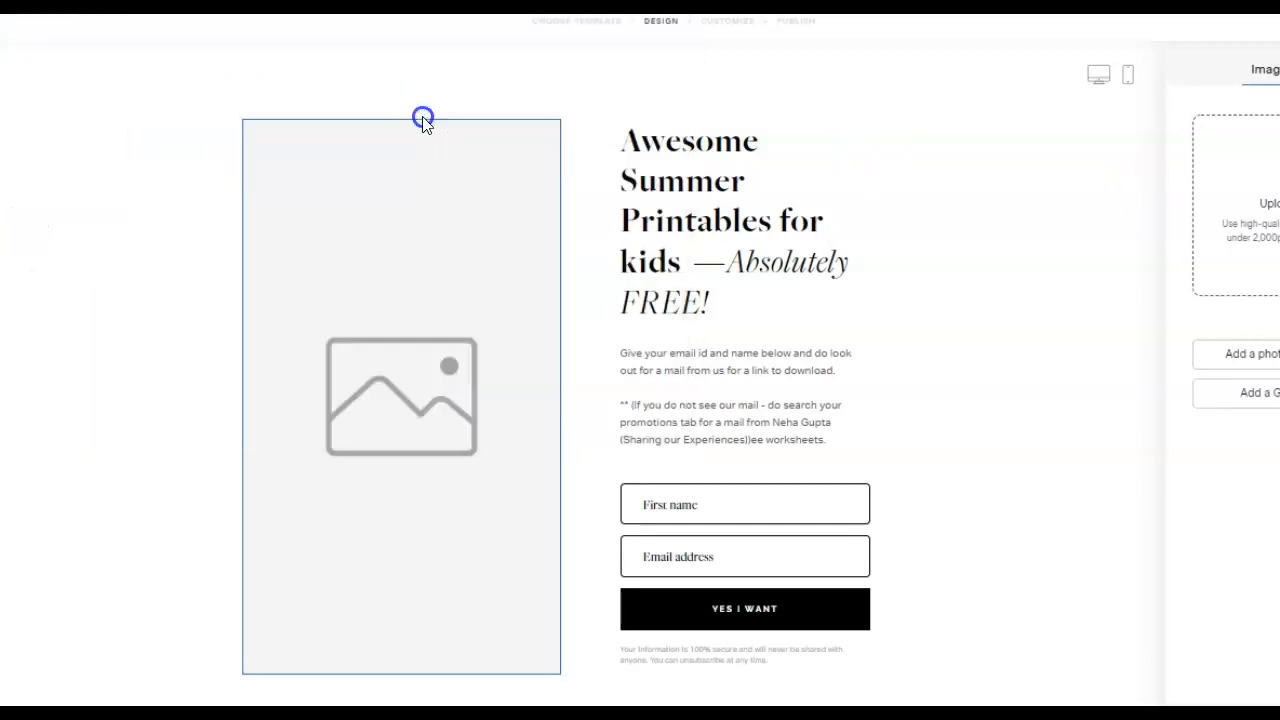
left_click(793, 487)
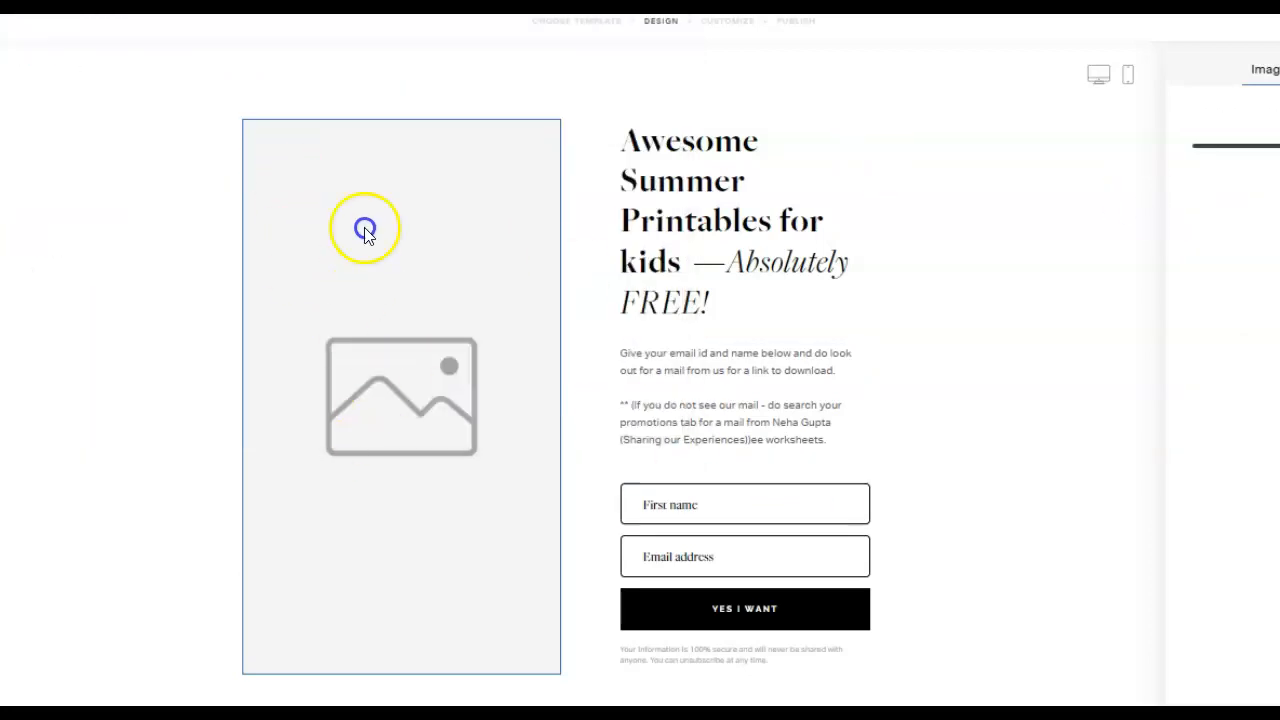
Replace "Summer" with "Colour Matching" in the form's heading so it reads "Awesome Colour Matching Printables for kids"
left_click(794, 137)
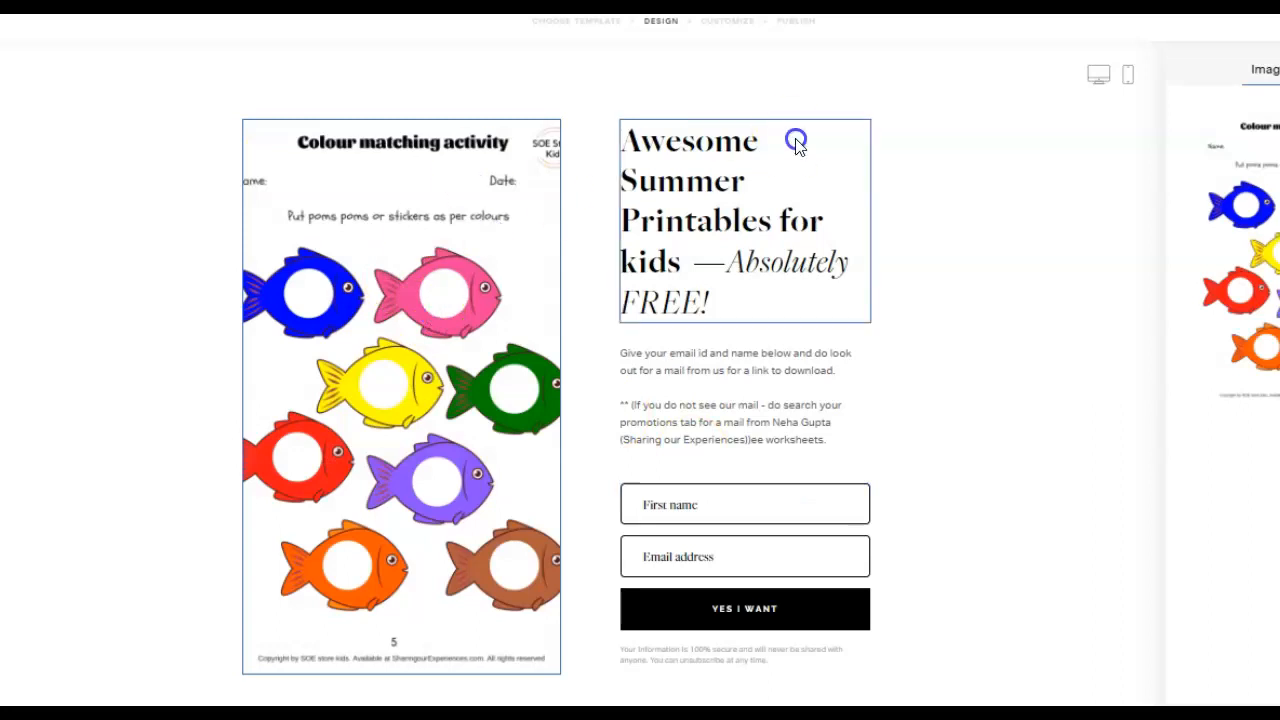
left_click(750, 178)
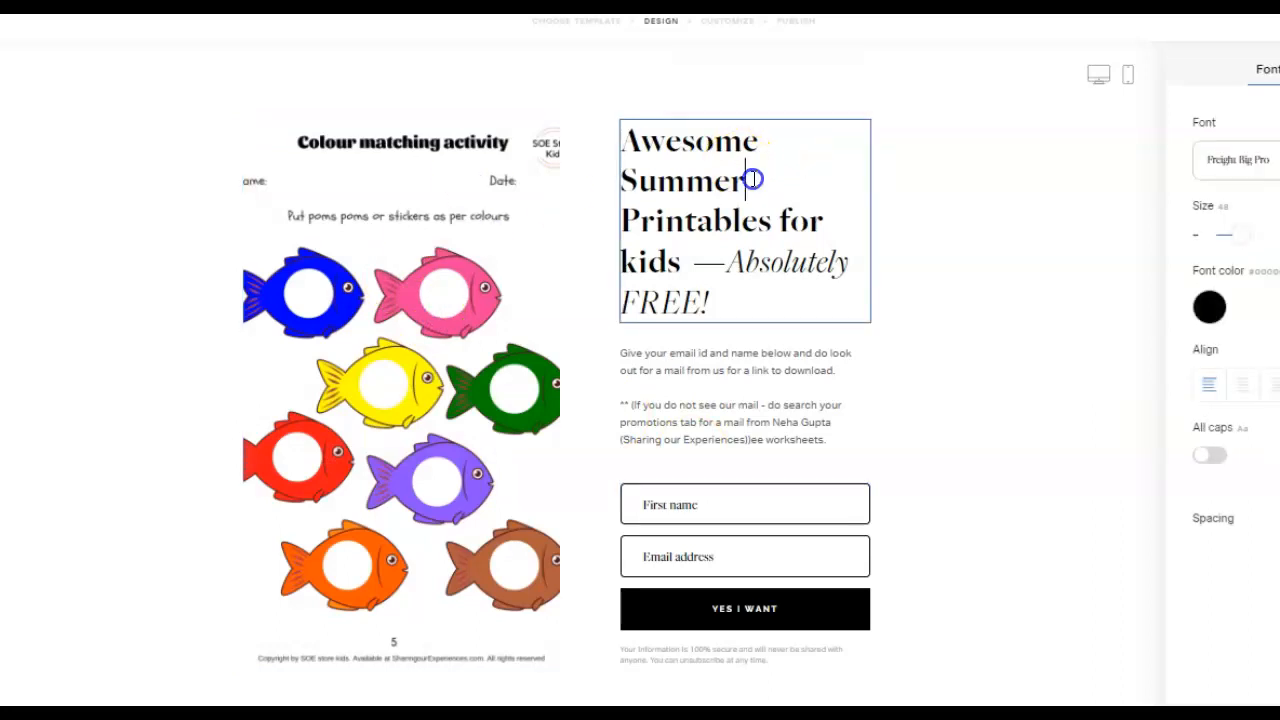
key("BackSpace")
key("BackSpace")
key("BackSpace")
key("BackSpace")
key("BackSpace")
key("BackSpace")
type("Colour ")
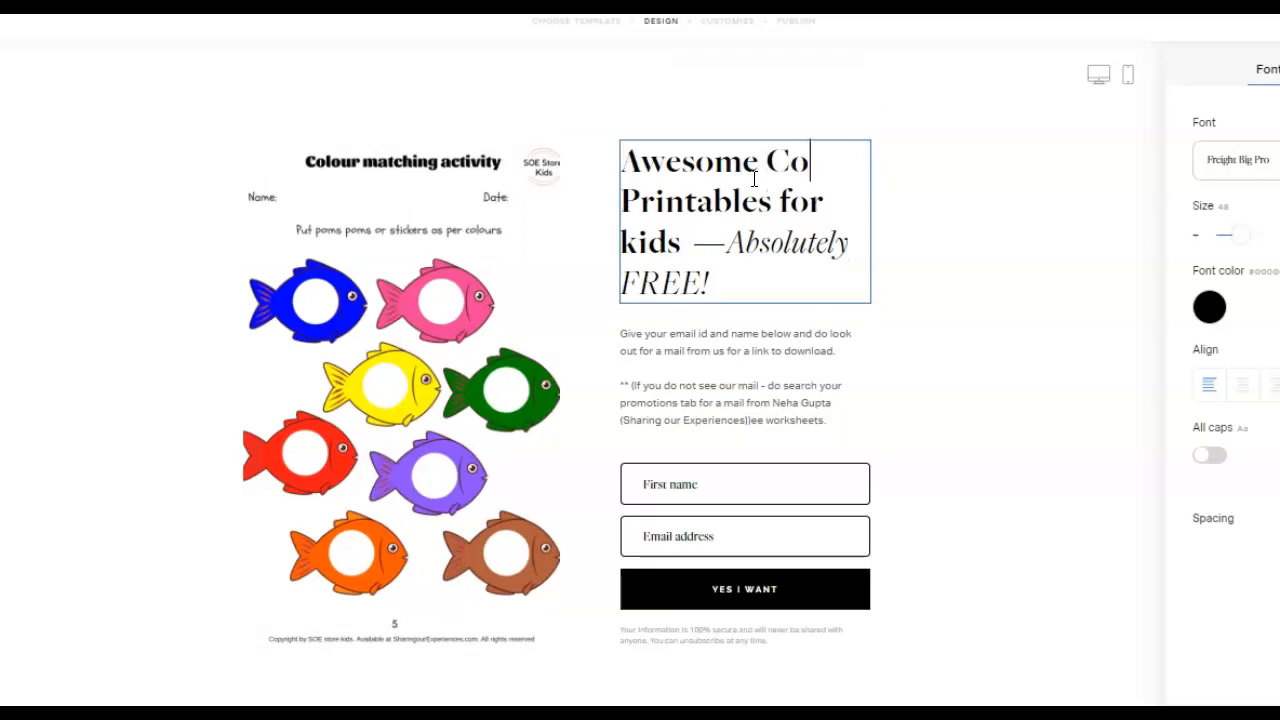
type("Matching")
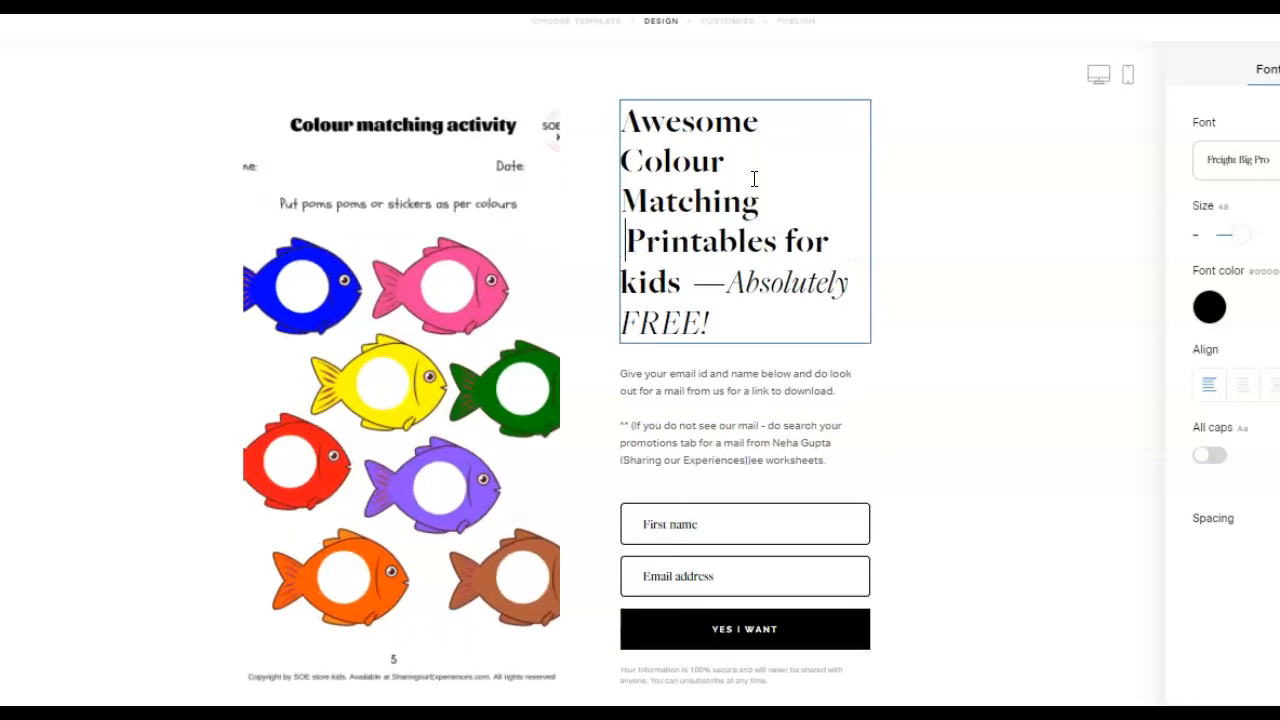
Switch to the colour matching blog post and return to its beginning
key("alt+Tab")
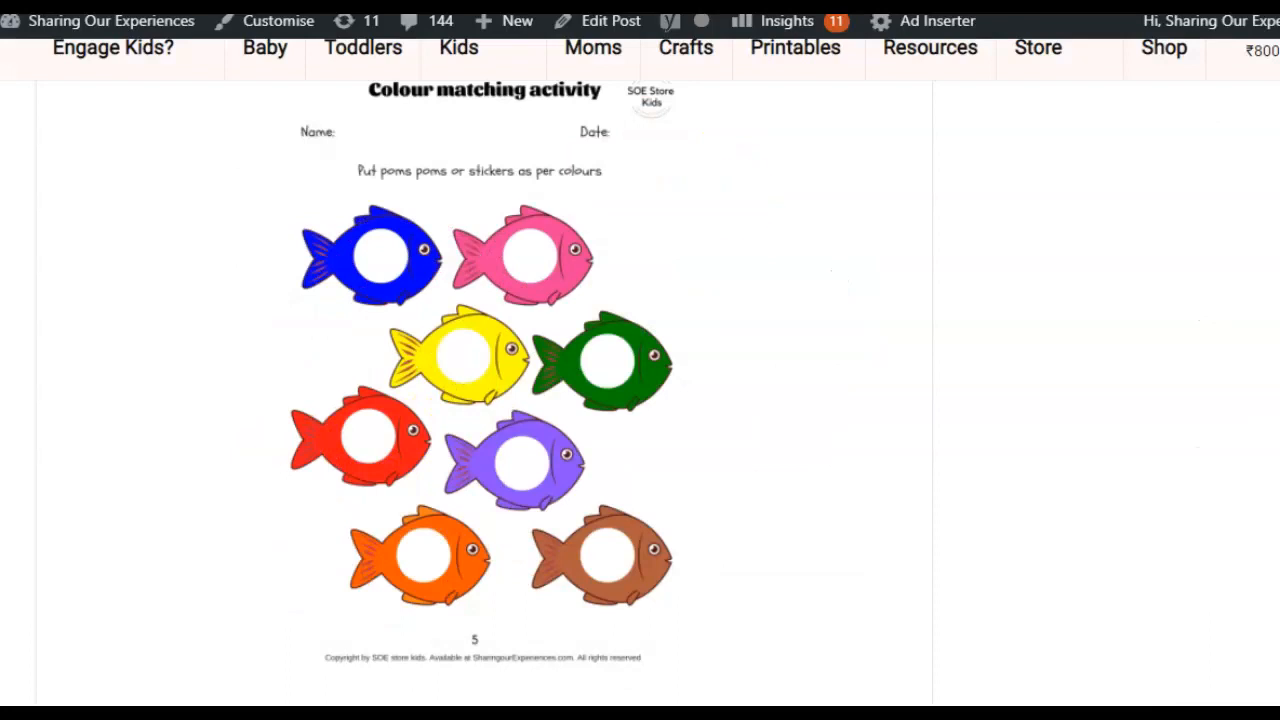
left_click(737, 206)
scroll(737, 206, "up", 15)
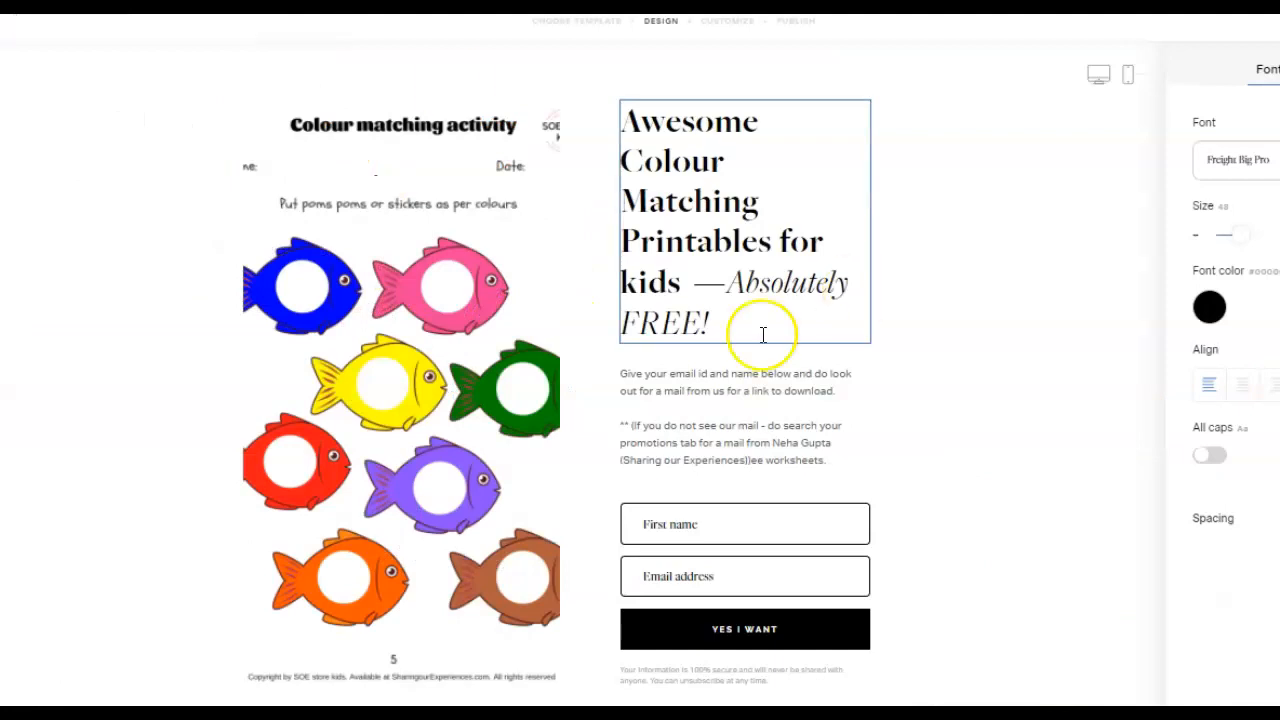
Delete the stray ")ee" before "worksheets" in the form's description so it ends "(Sharing our Experiences) worksheets."
left_click(741, 388)
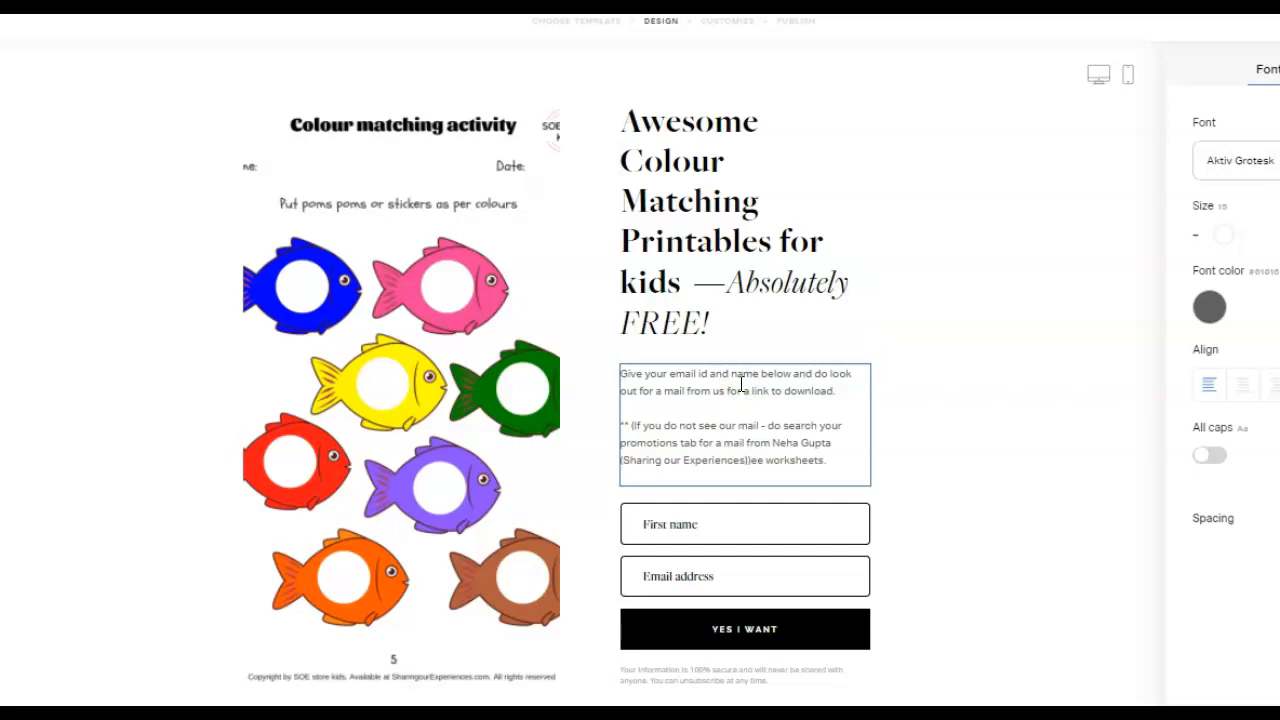
left_click(706, 418)
left_click_drag(746, 428, 814, 462)
left_click(774, 465)
key("BackSpace")
key("BackSpace")
key("BackSpace")
Give the YES I WANT button a peach fill colour and set its text size to 27
left_click(763, 630)
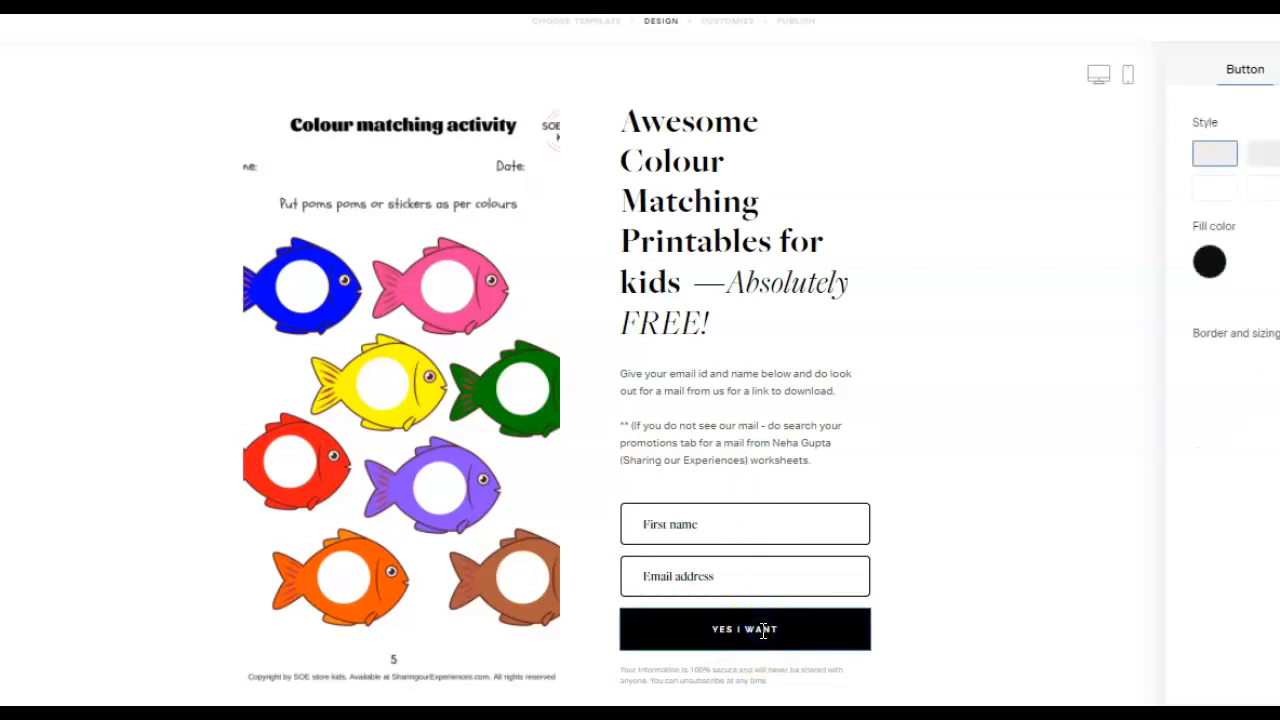
left_click(1210, 264)
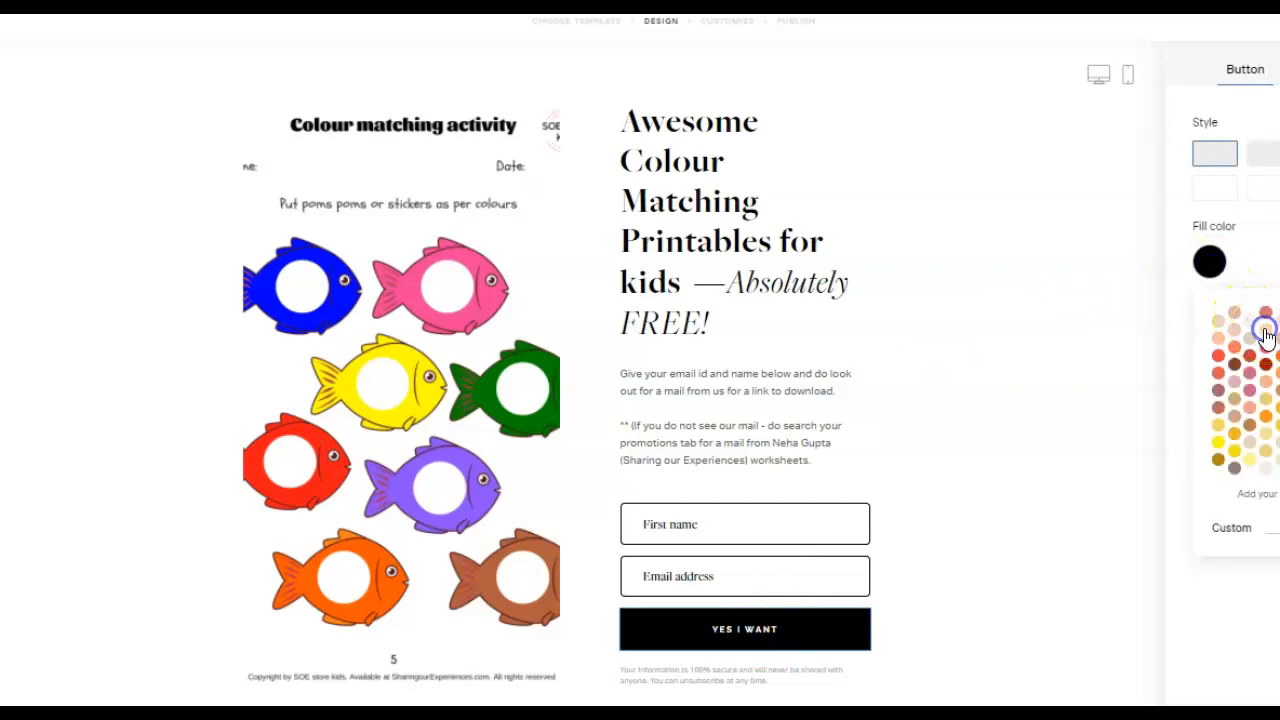
left_click(1265, 336)
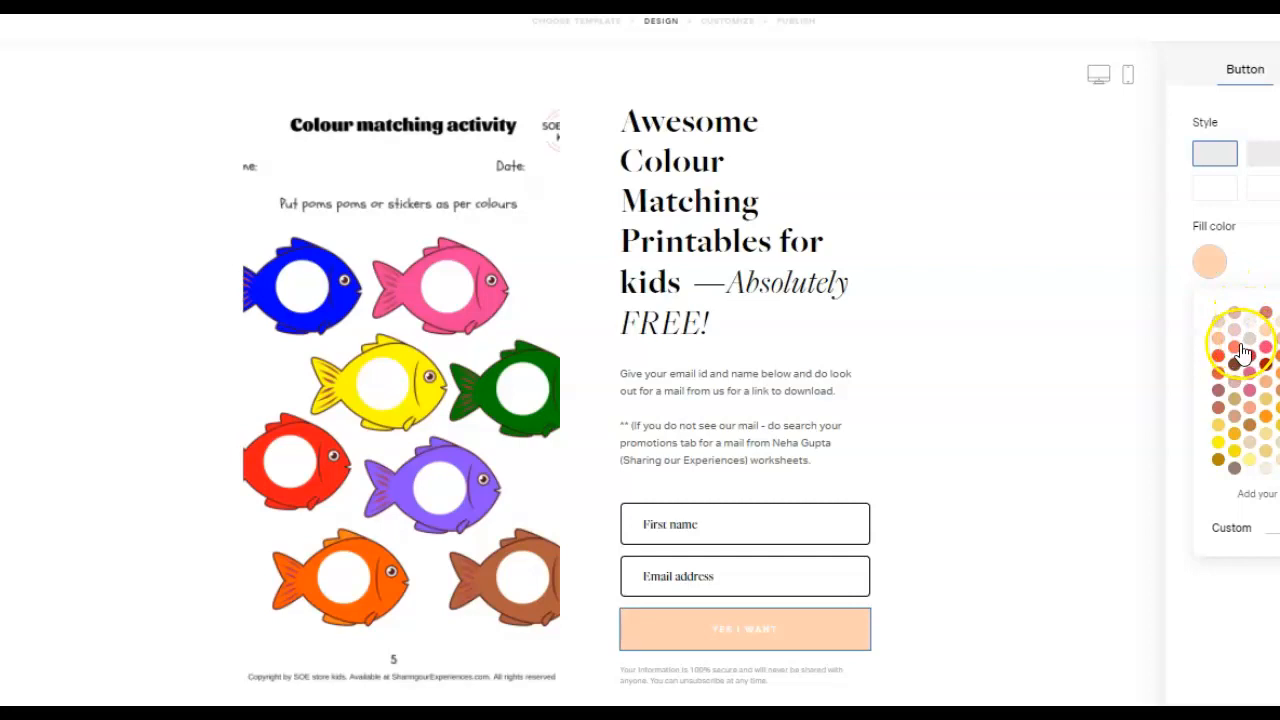
left_click(1223, 344)
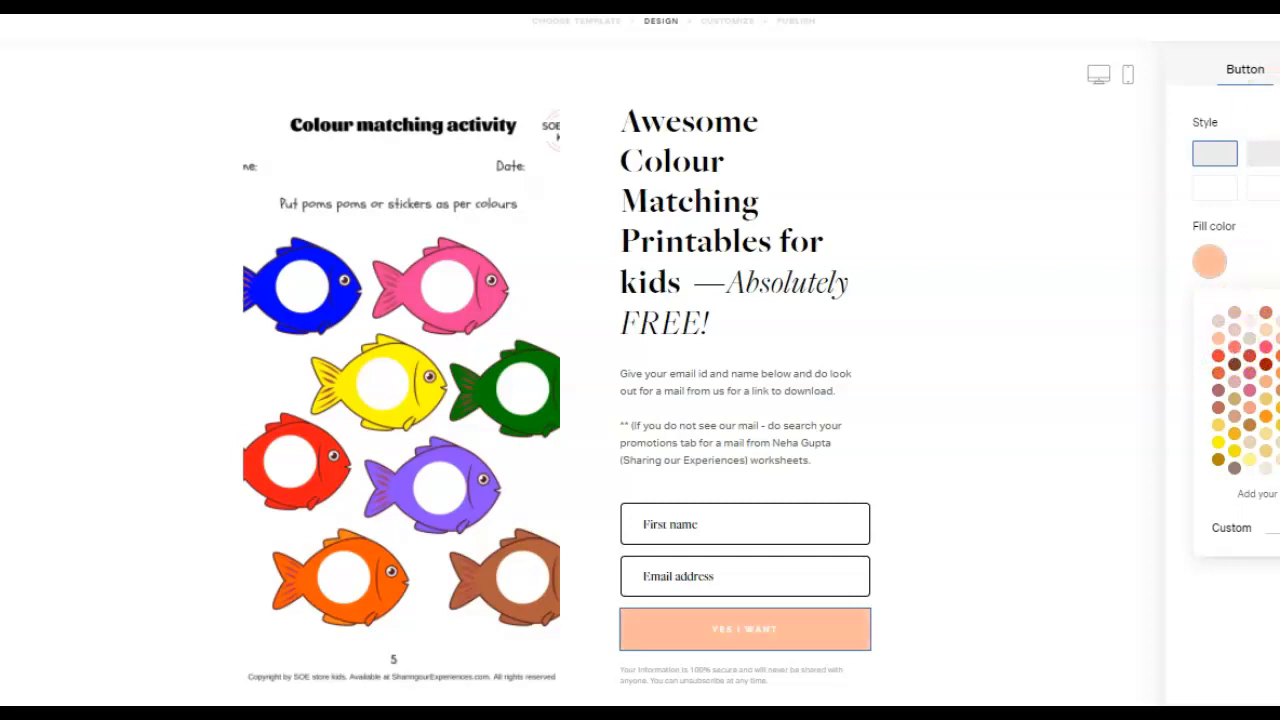
left_click(1279, 70)
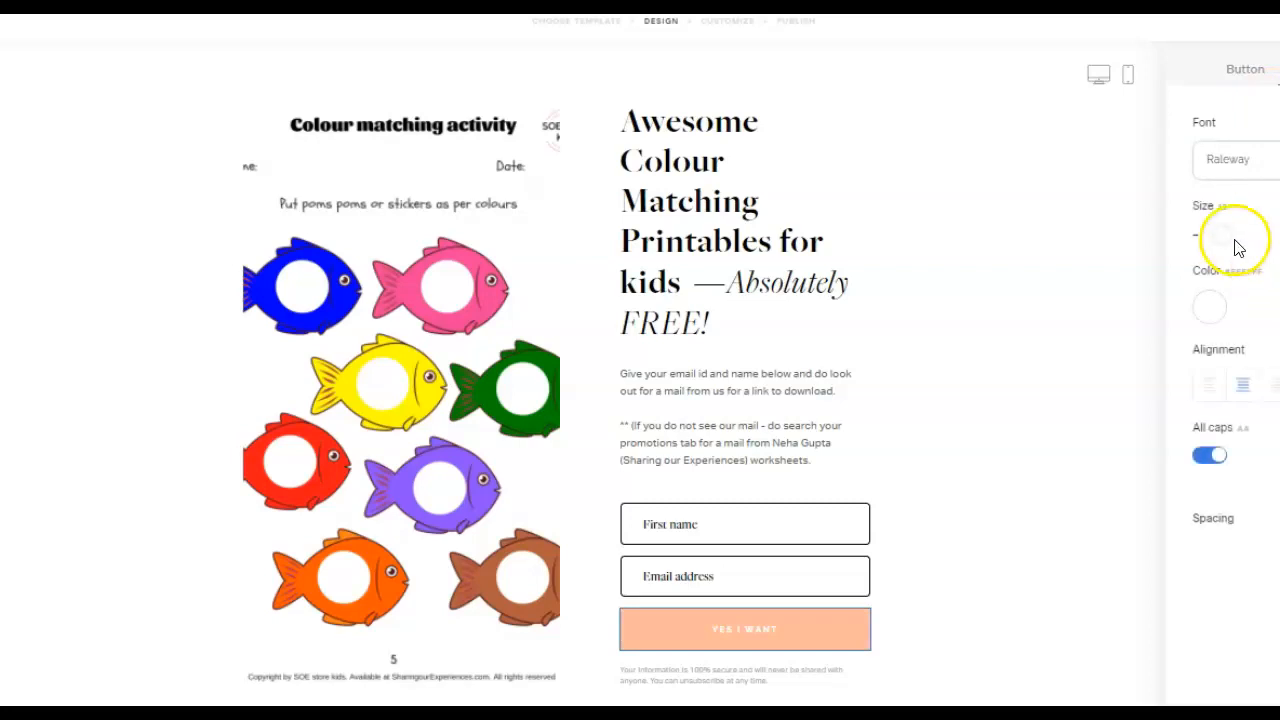
mouse_move(1229, 235)
left_mouse_down()
mouse_move(1250, 234)
mouse_move(1236, 235)
left_mouse_up()
Change the YES I WANT button to the style with fully rounded ends, and review its block and text settings
left_click(1244, 74)
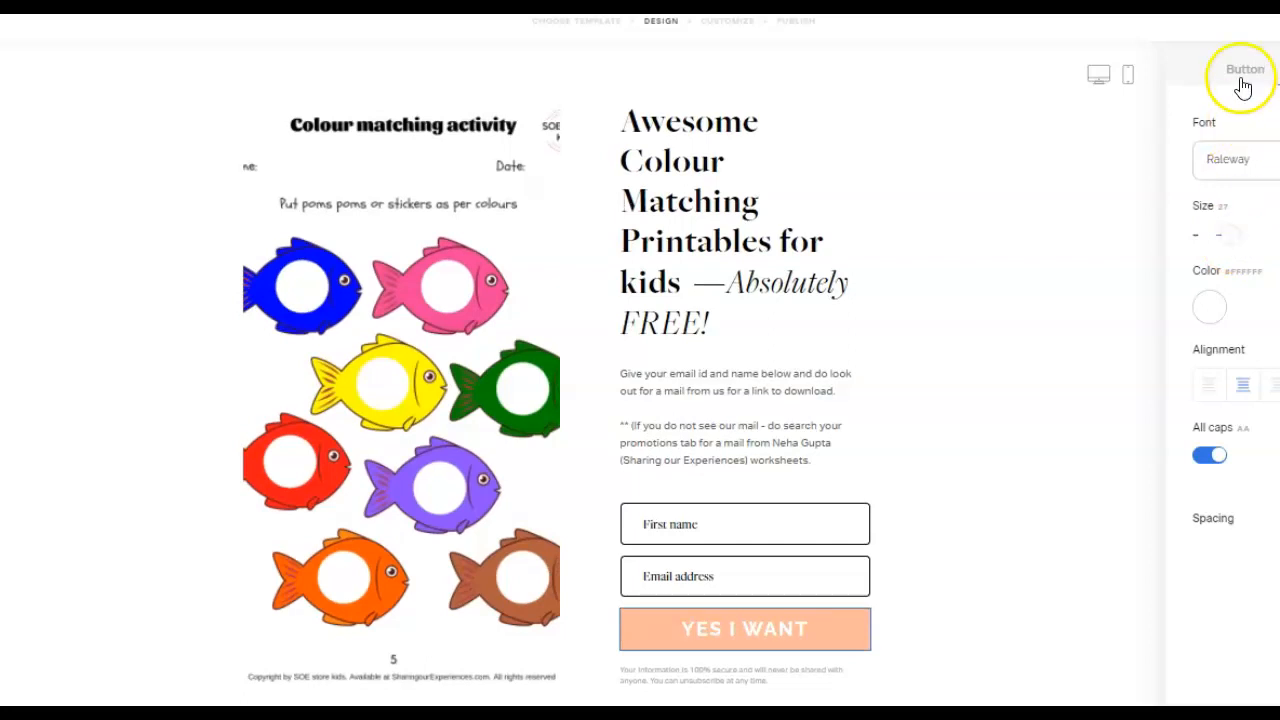
left_click(1257, 331)
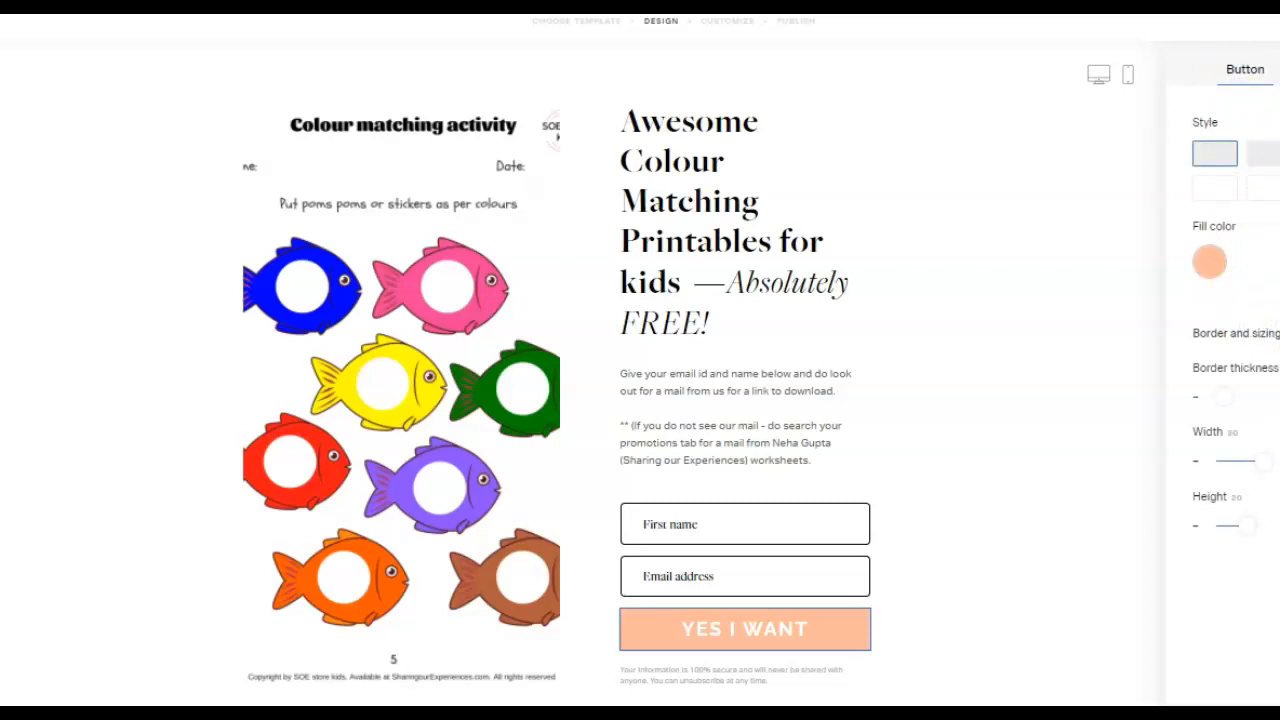
left_click(1279, 153)
left_click(1279, 69)
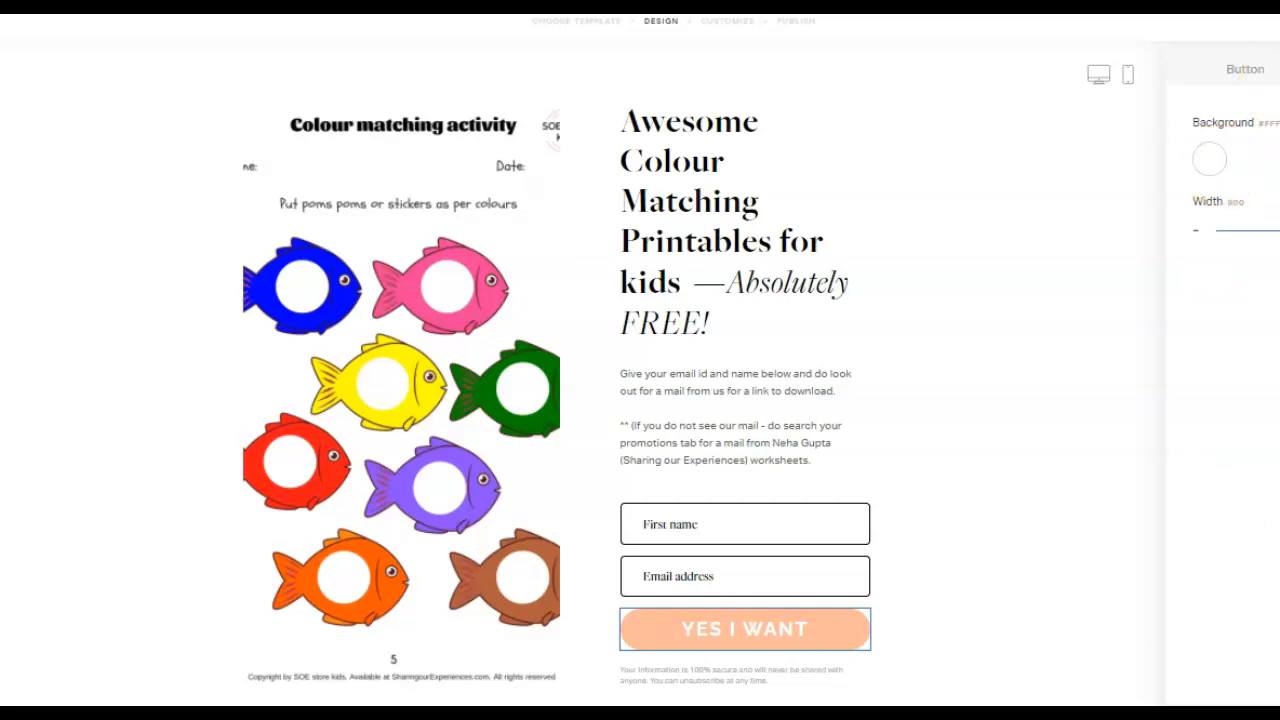
left_click(1279, 69)
left_click(1259, 86)
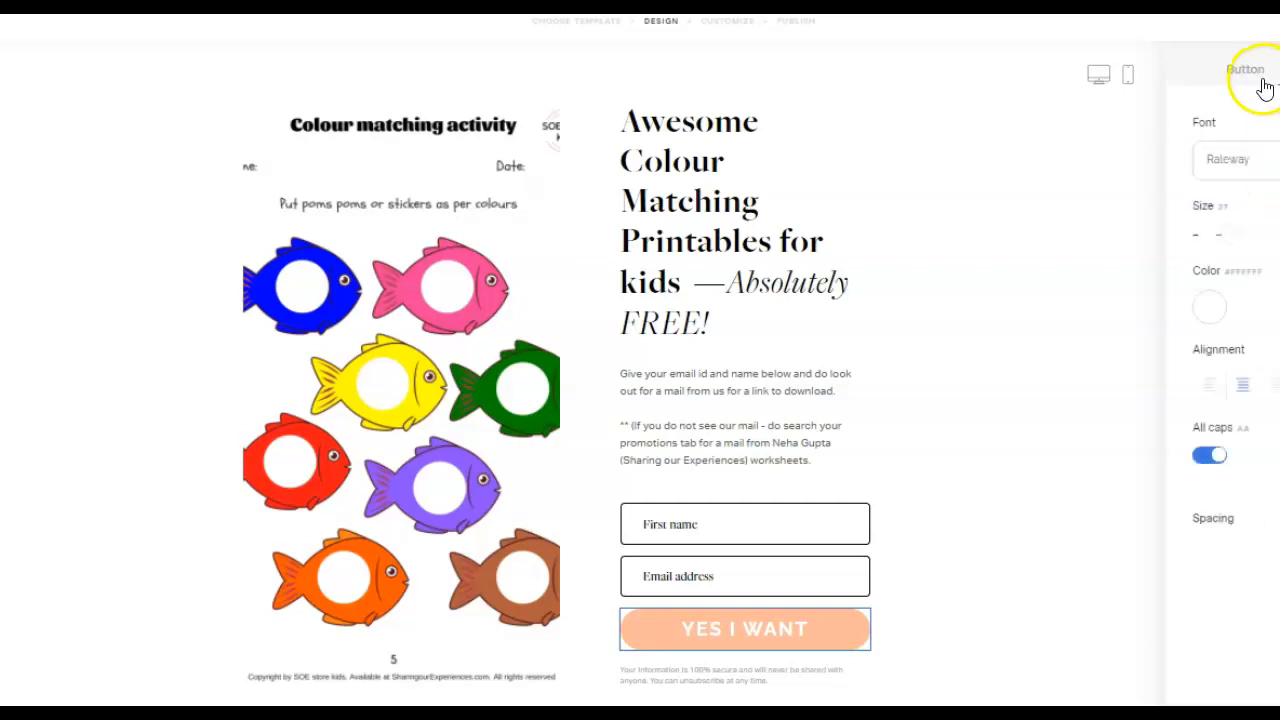
Finish the design and continue to the form's customization questions, starting with double opt-in
left_click(1000, 214)
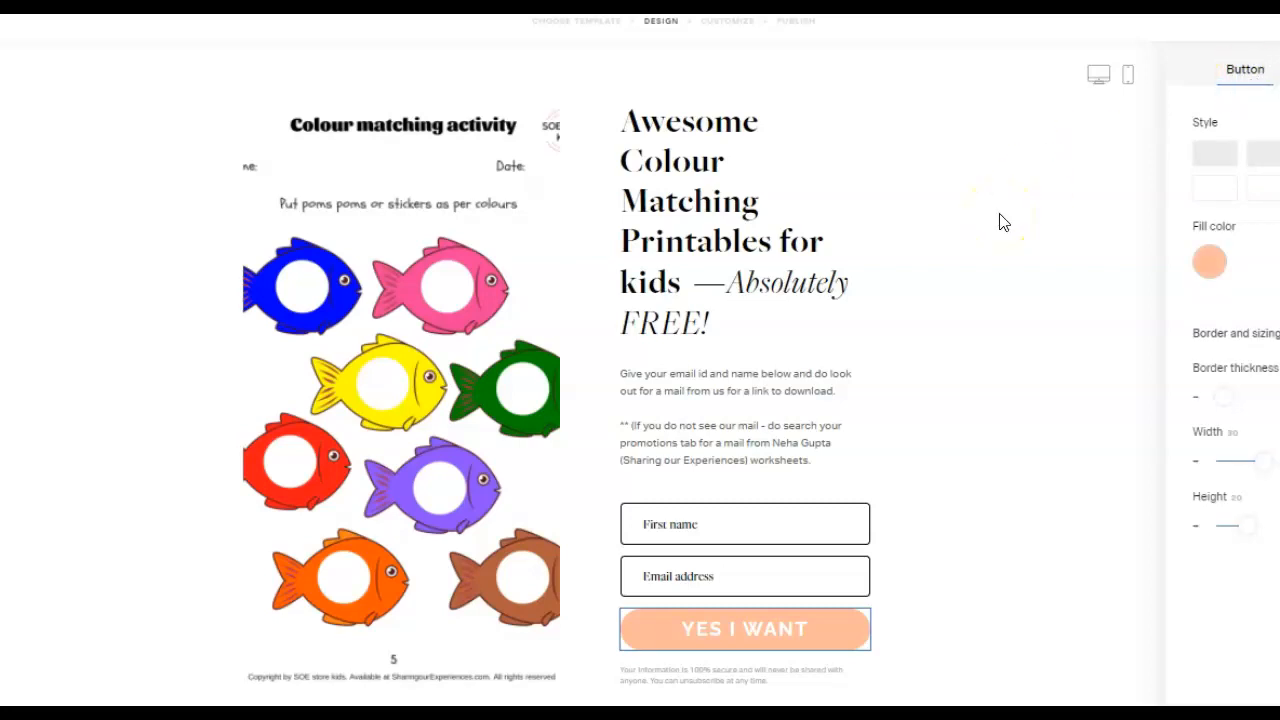
left_click(770, 388)
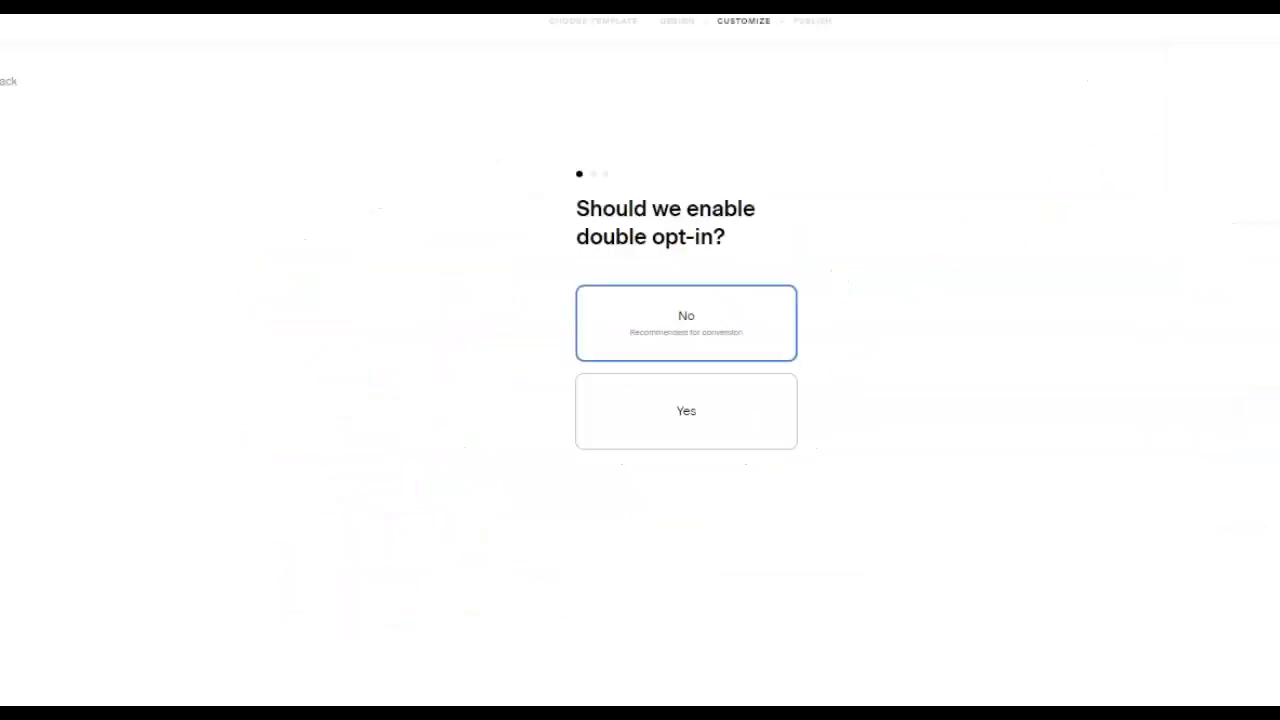
left_click(764, 251)
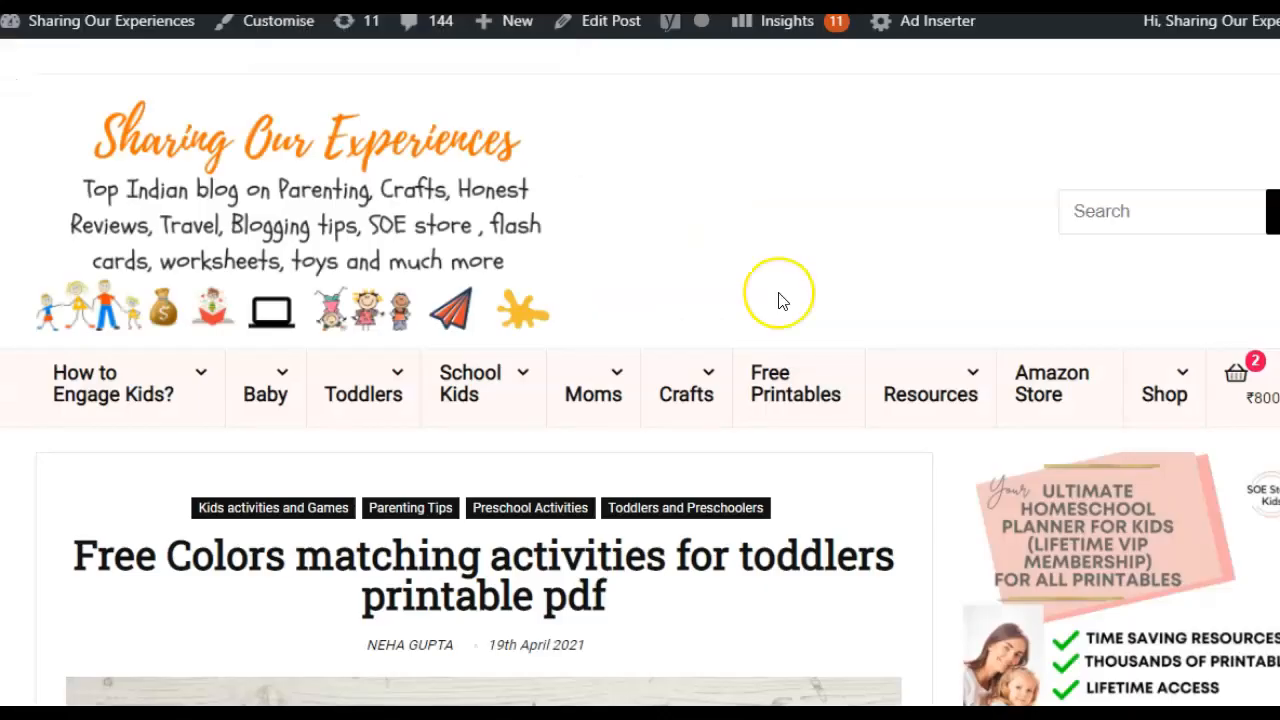
Find the "Downloadable pdf of Printable Colour matching activities" link in the blog post's supplies list and open it
scroll(778, 297, "down", 10)
scroll(781, 301, "down", 15)
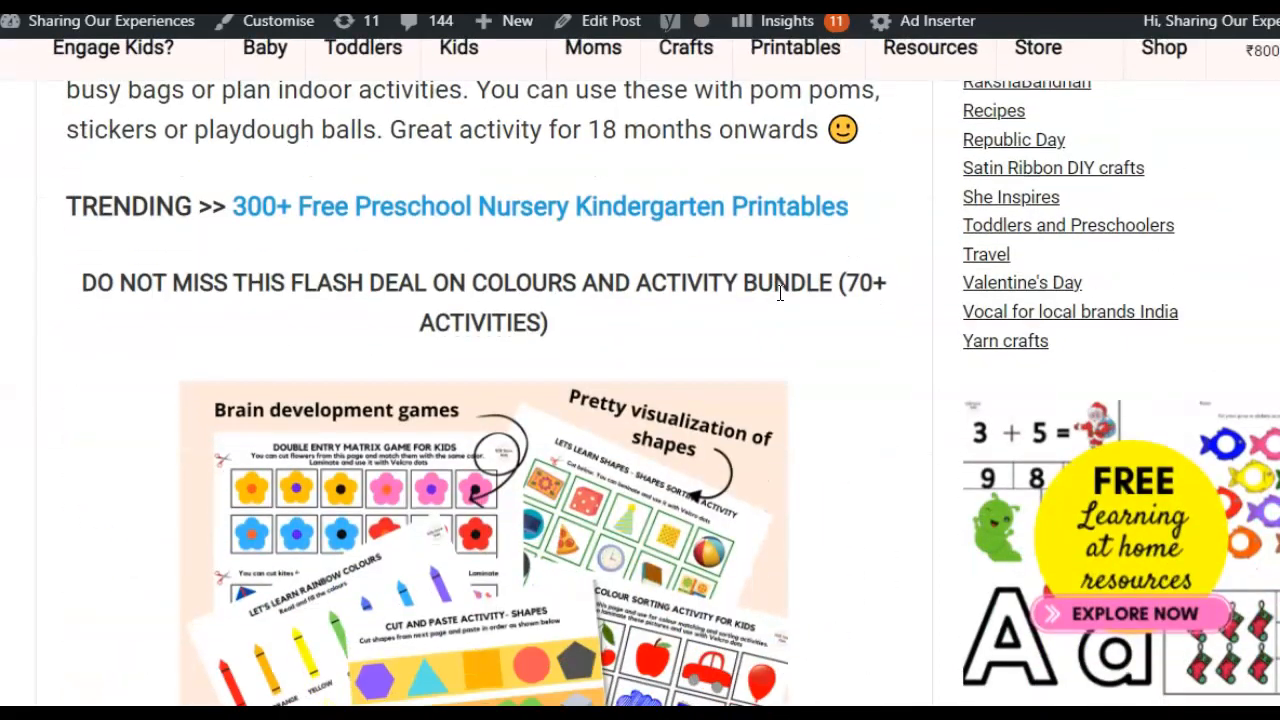
scroll(781, 303, "down", 2)
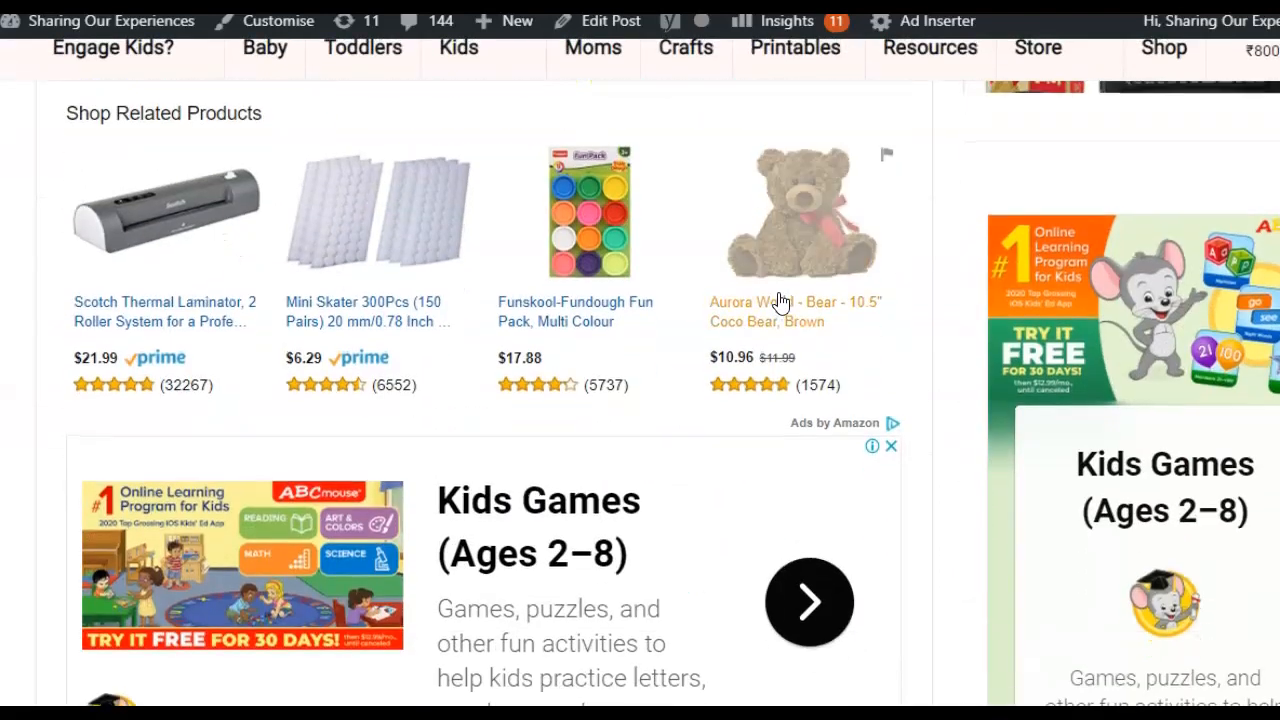
scroll(777, 303, "up", 6)
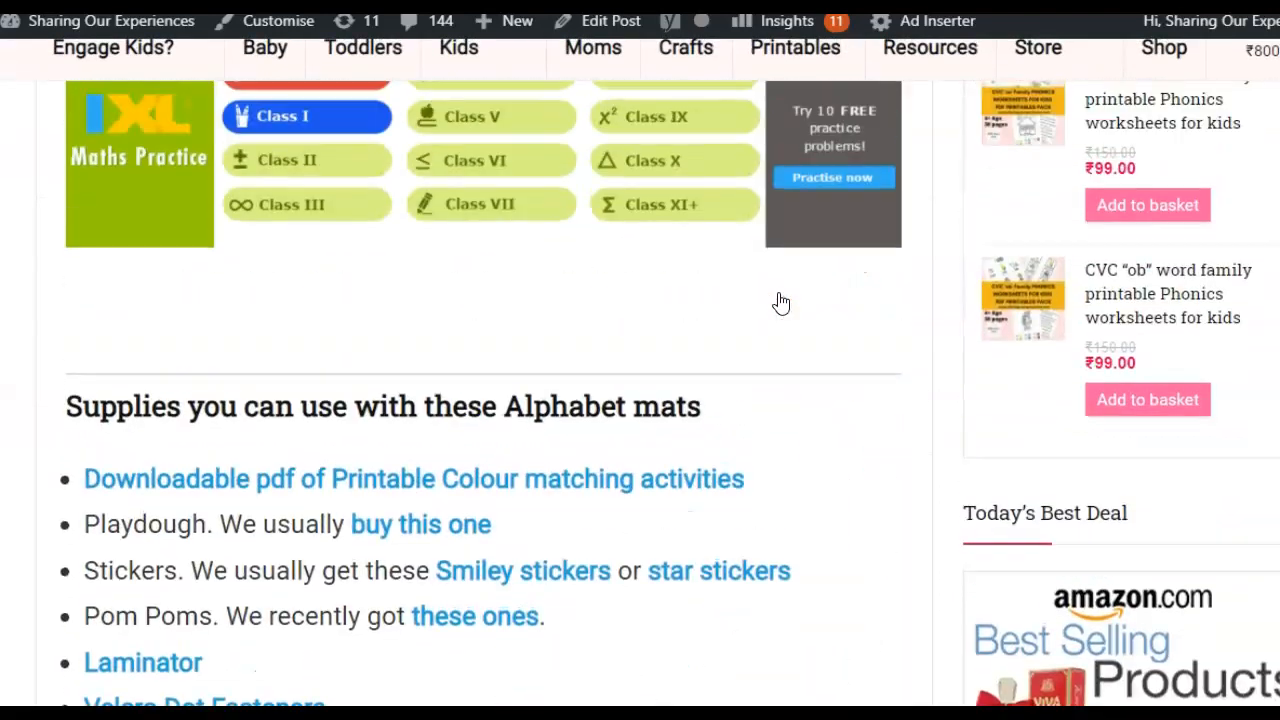
right_click(564, 482)
left_click(753, 143)
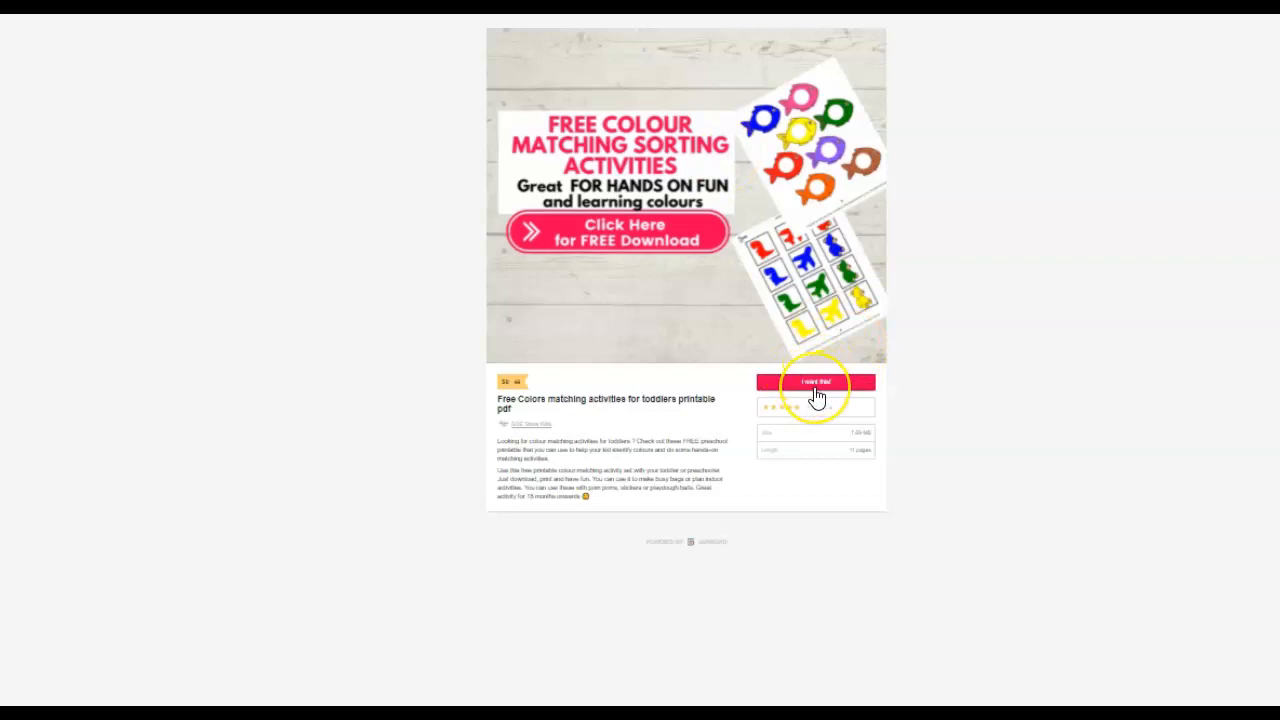
Enlarge the Gumroad product page to 80% and look over the free colour matching activities listing
key("ctrl+plus")
key("ctrl+plus")
key("ctrl+plus")
key("ctrl+plus")
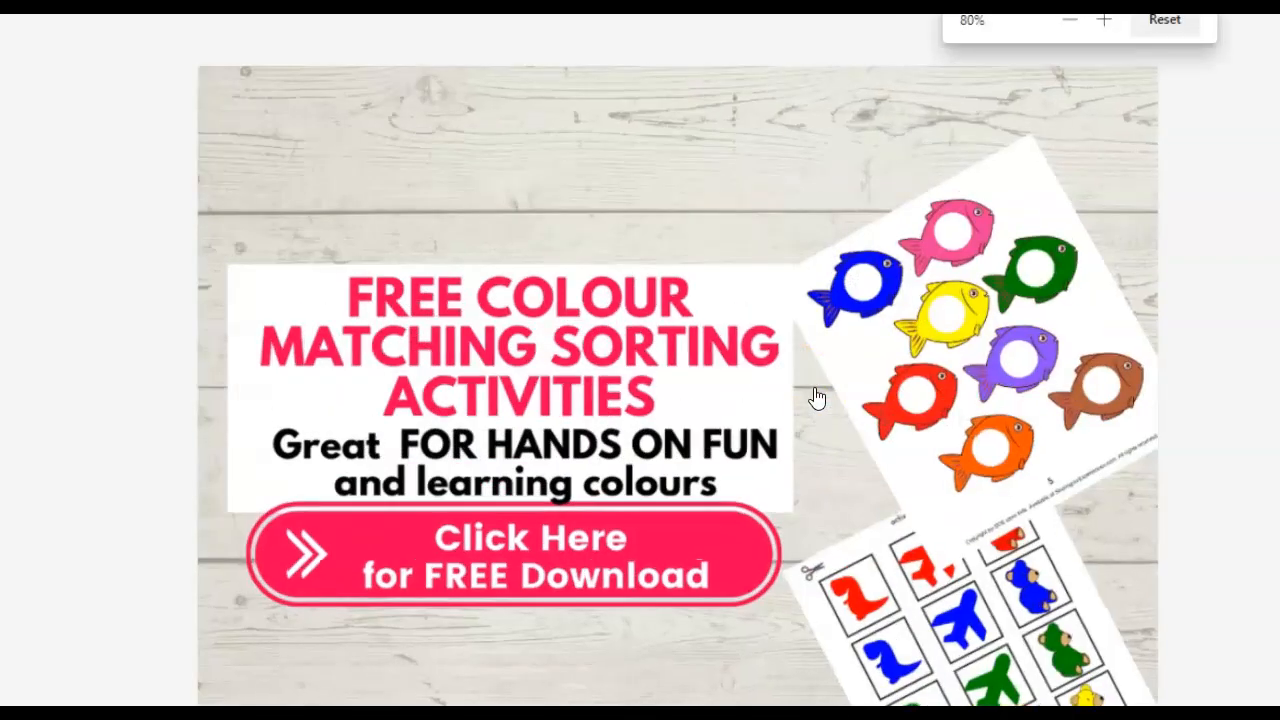
left_click(1229, 137)
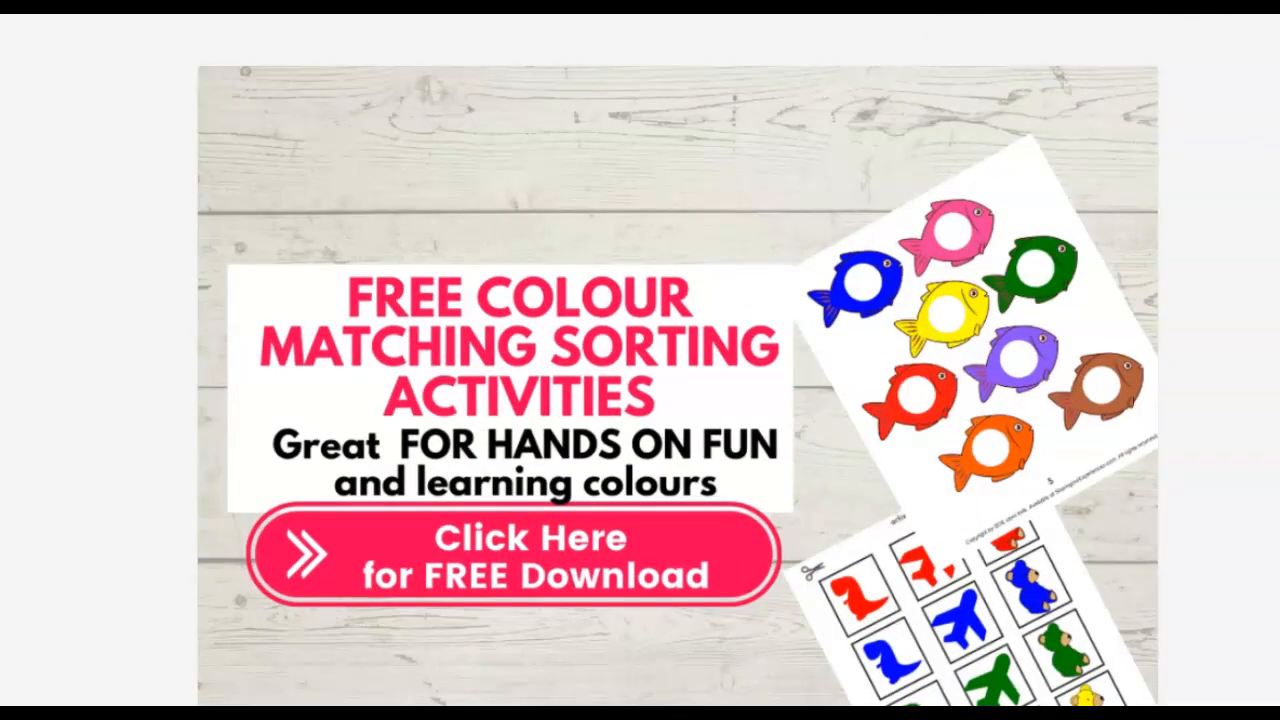
scroll(678, 360, "down", 5)
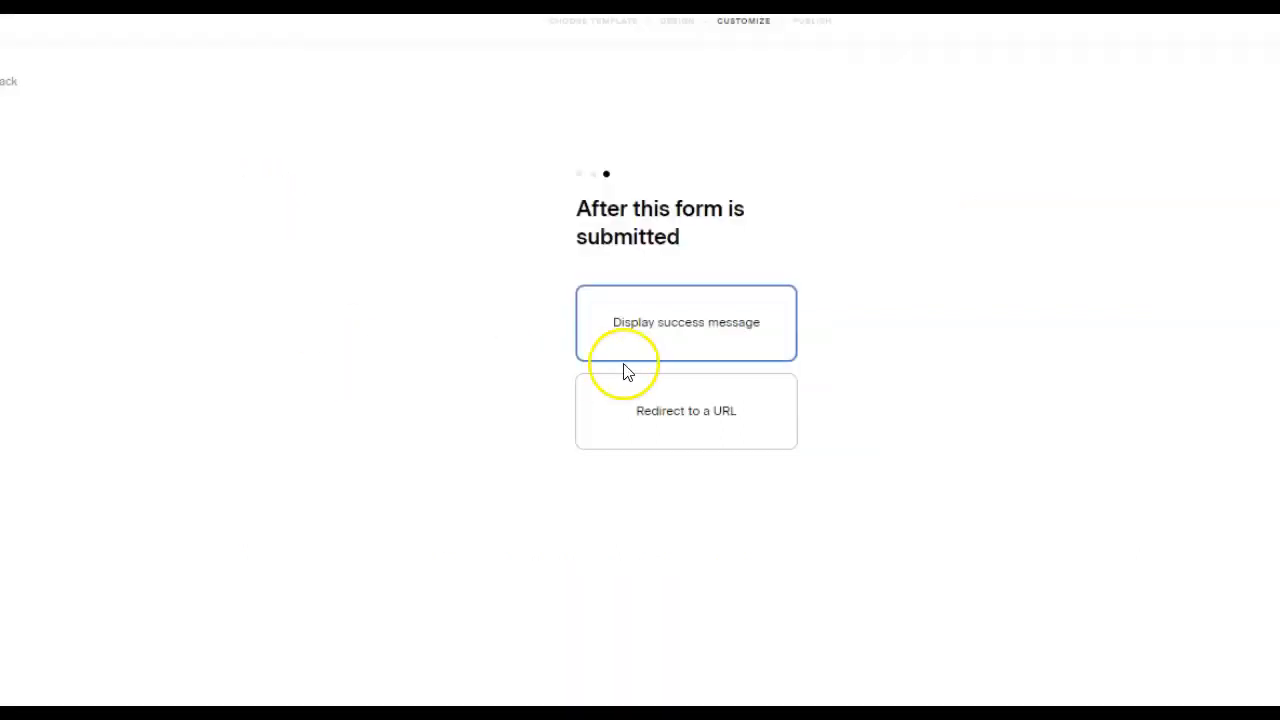
Set the form to redirect to a URL after submission and select the existing redirect address
left_click(645, 410)
left_click(641, 488)
key("ctrl+a")
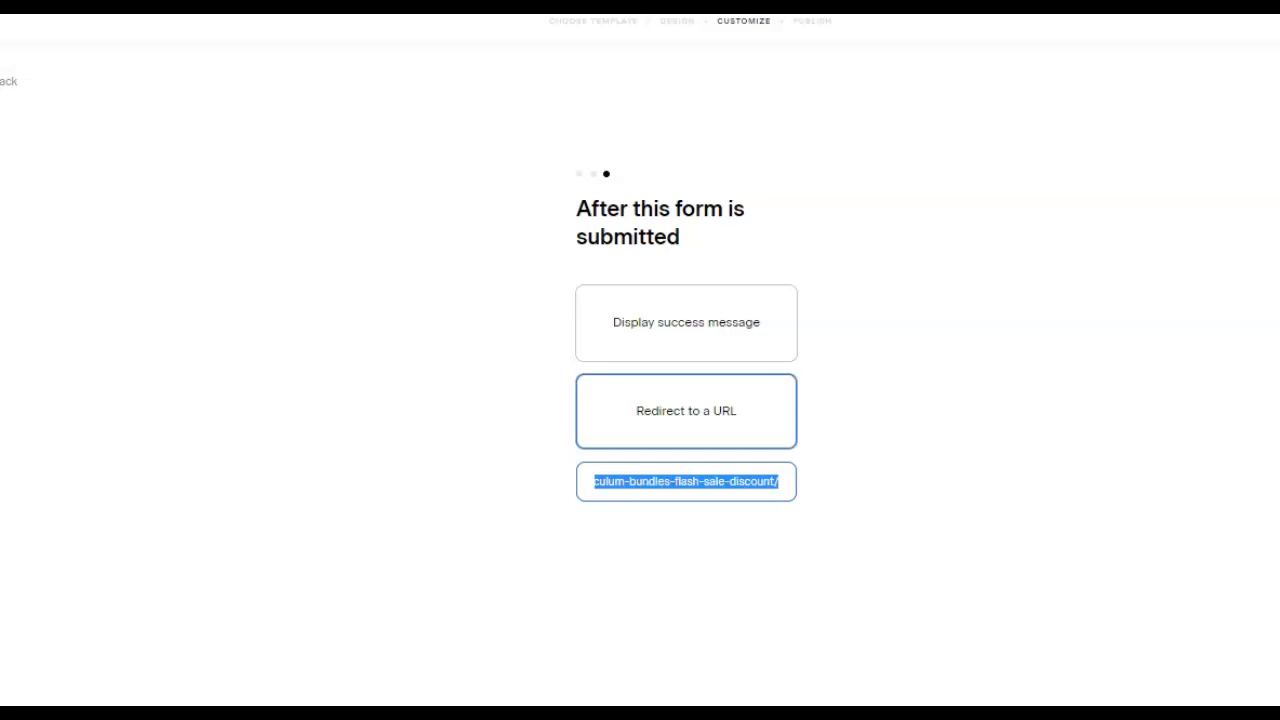
Open the existing redirect address, the sharingourexperiences.com ultimate homeschooling kit flash sale page, in a new browser page
key("ctrl+t")
type("https://www.sharingourexperiences.com/ultimate-homeschooling-kit-india-curriculum-bundles-flash-sale-discount/")
key("Return")
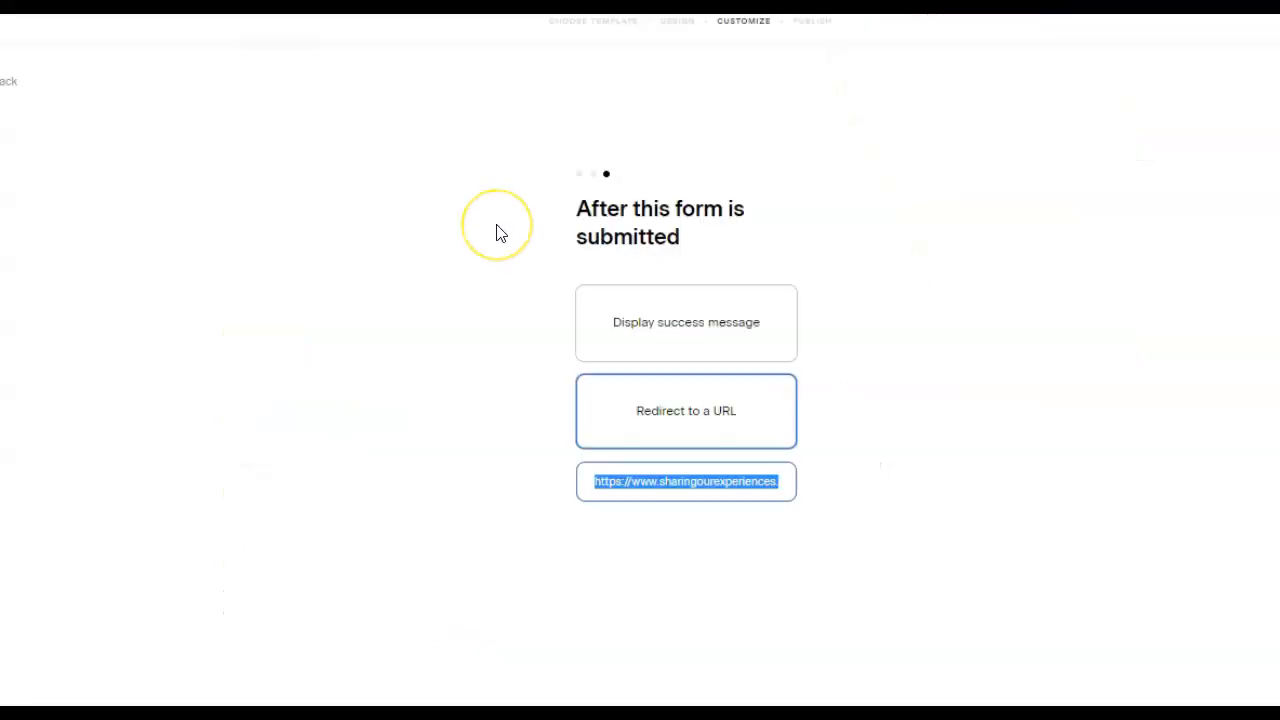
key("ctrl+v")
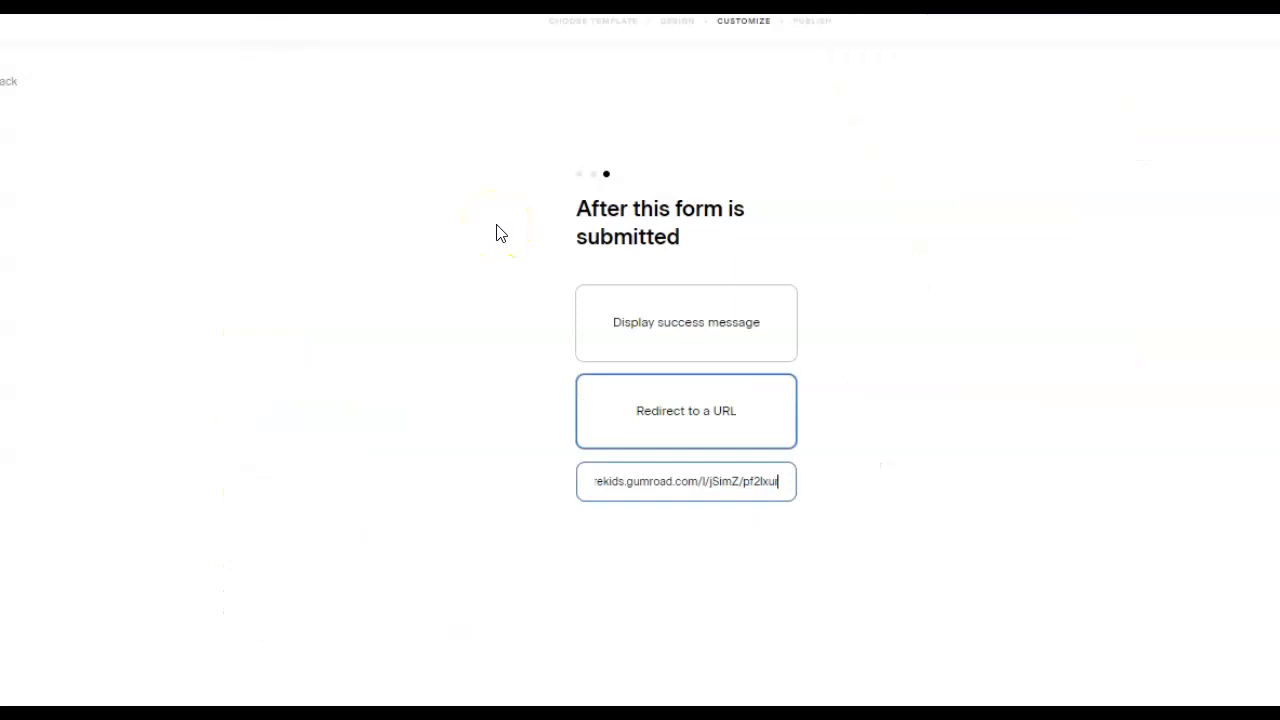
left_click(617, 169)
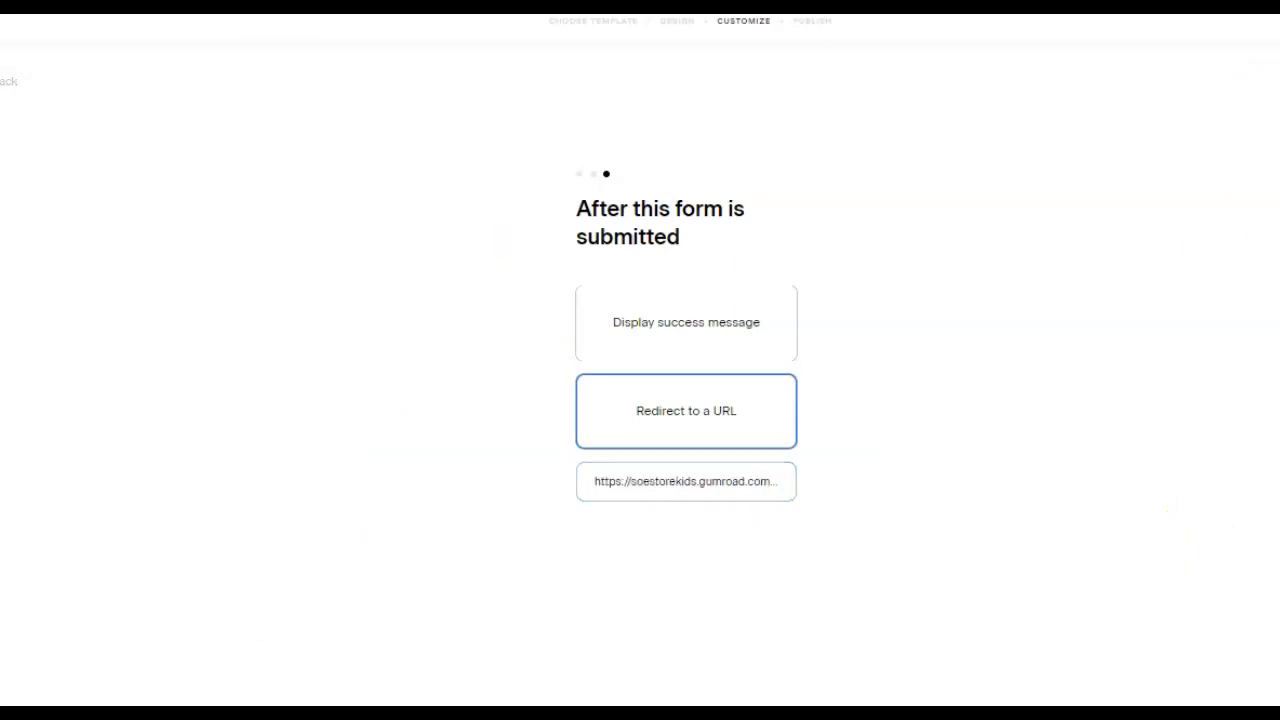
key("Return")
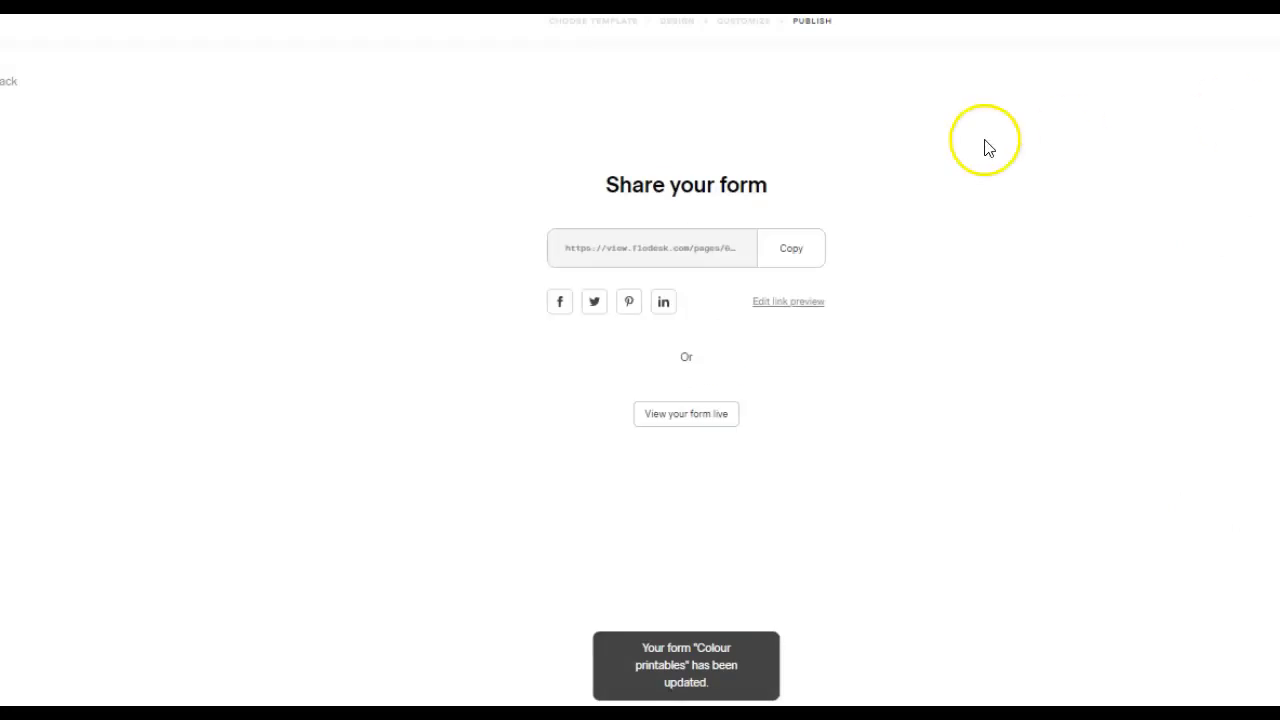
Open the form's link preview for editing and upload an image file as its meta image
left_click(798, 305)
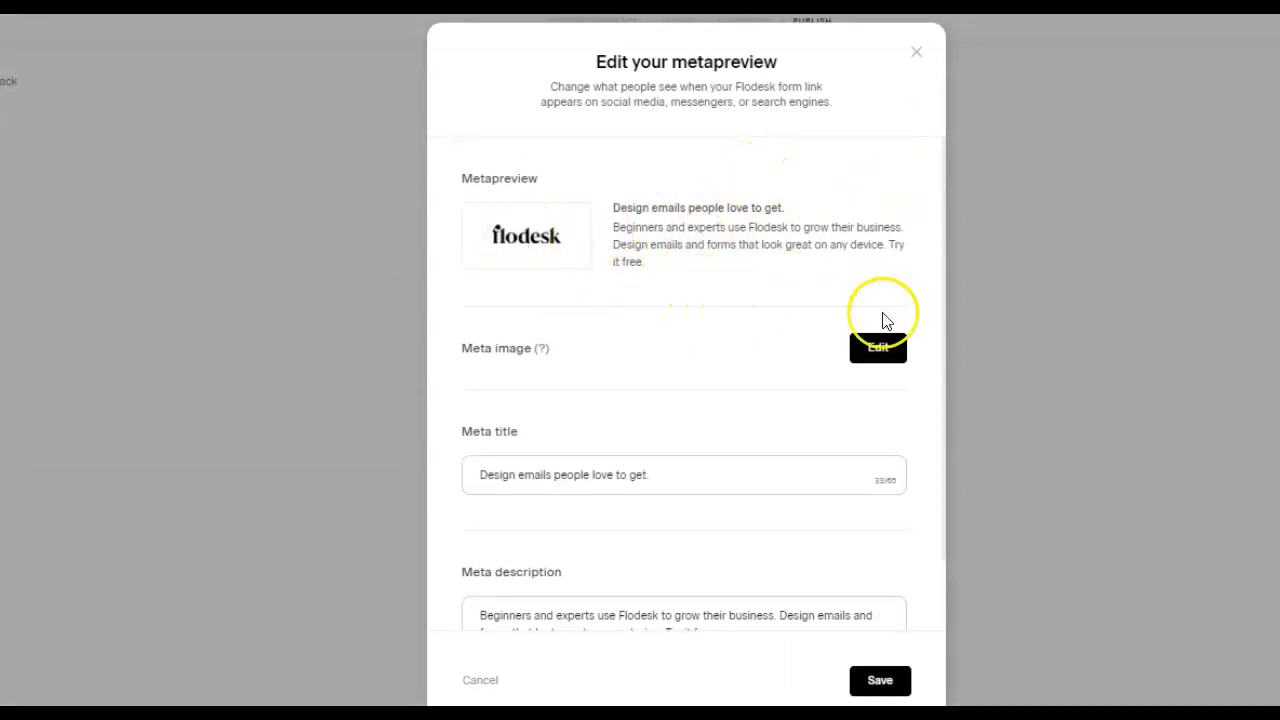
left_click(895, 362)
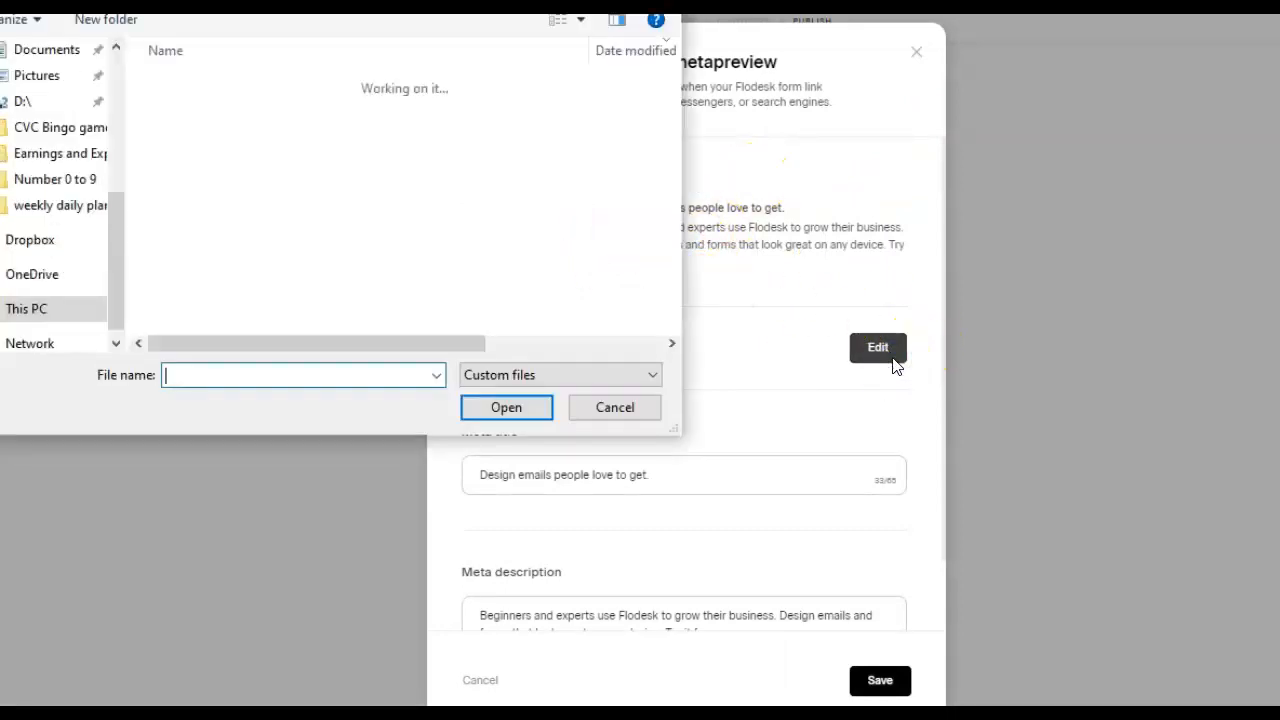
double_click(205, 137)
Replace the link preview's meta title with "Download FREE colour matching printables now"
left_click(671, 477)
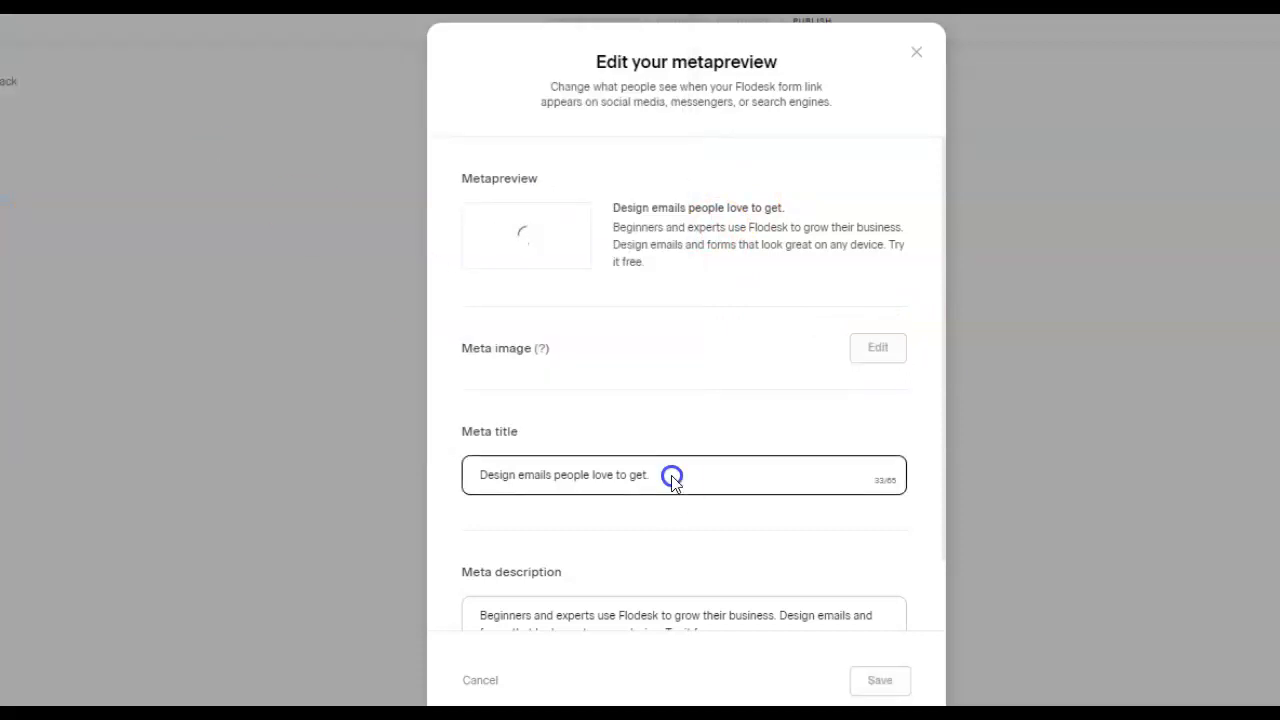
triple_click(656, 475)
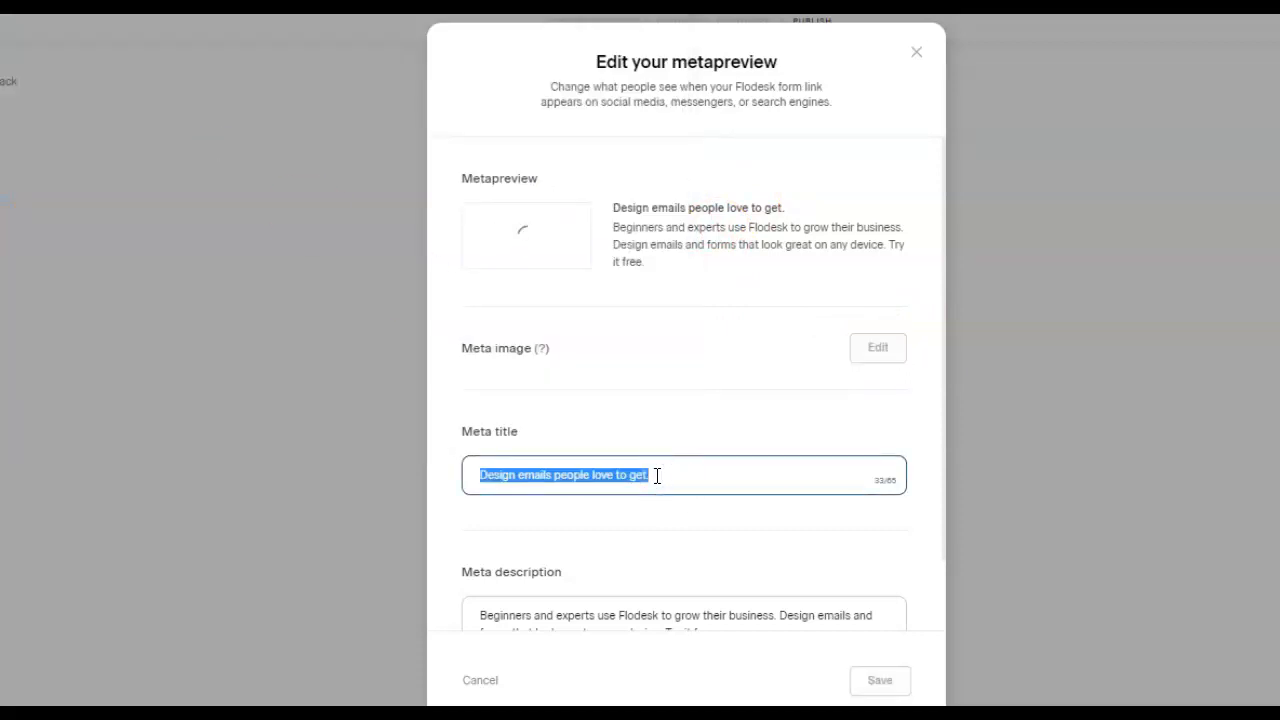
type("Dowbload")
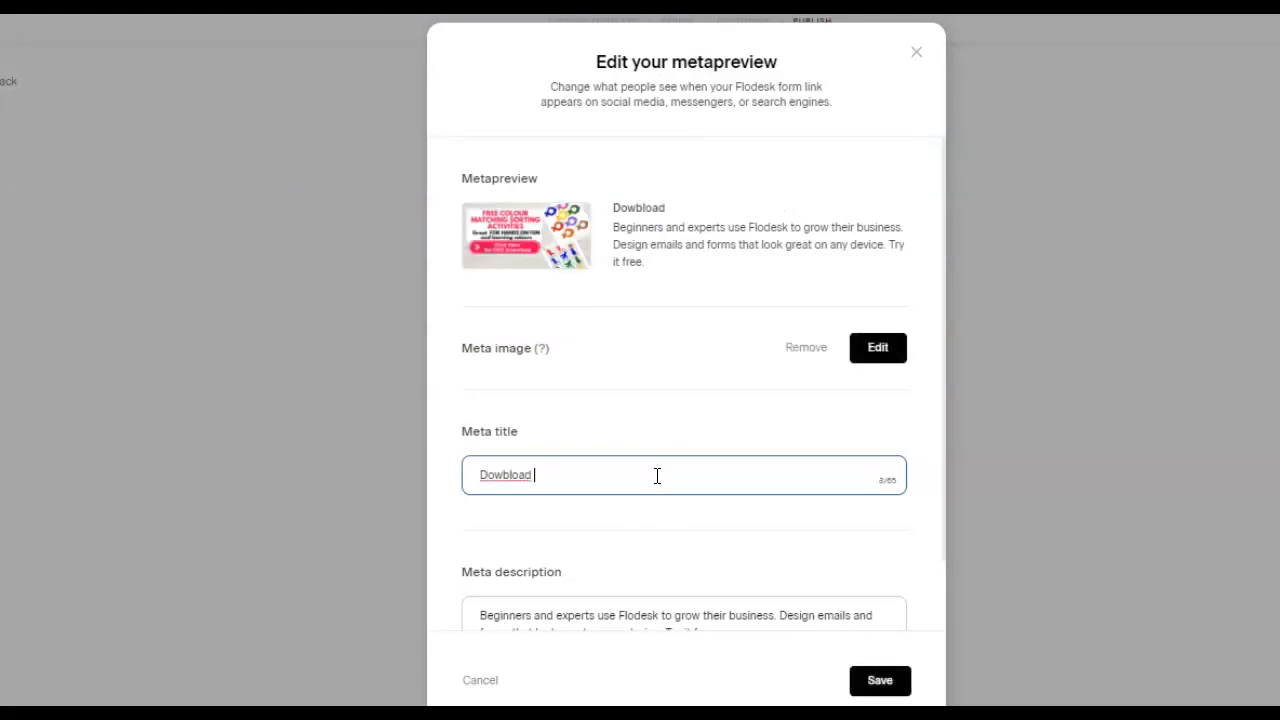
key("BackSpace")
key("BackSpace")
key("BackSpace")
key("BackSpace")
key("BackSpace")
type("nload FREE")
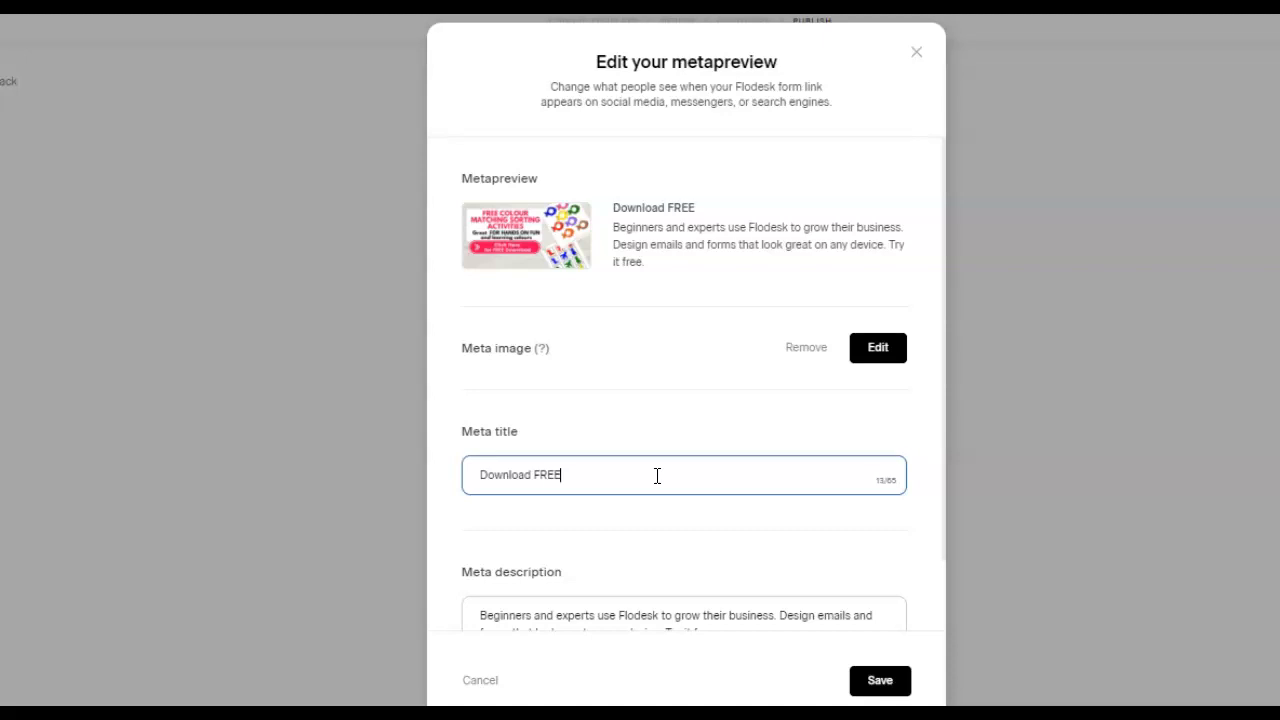
type(" colour matching")
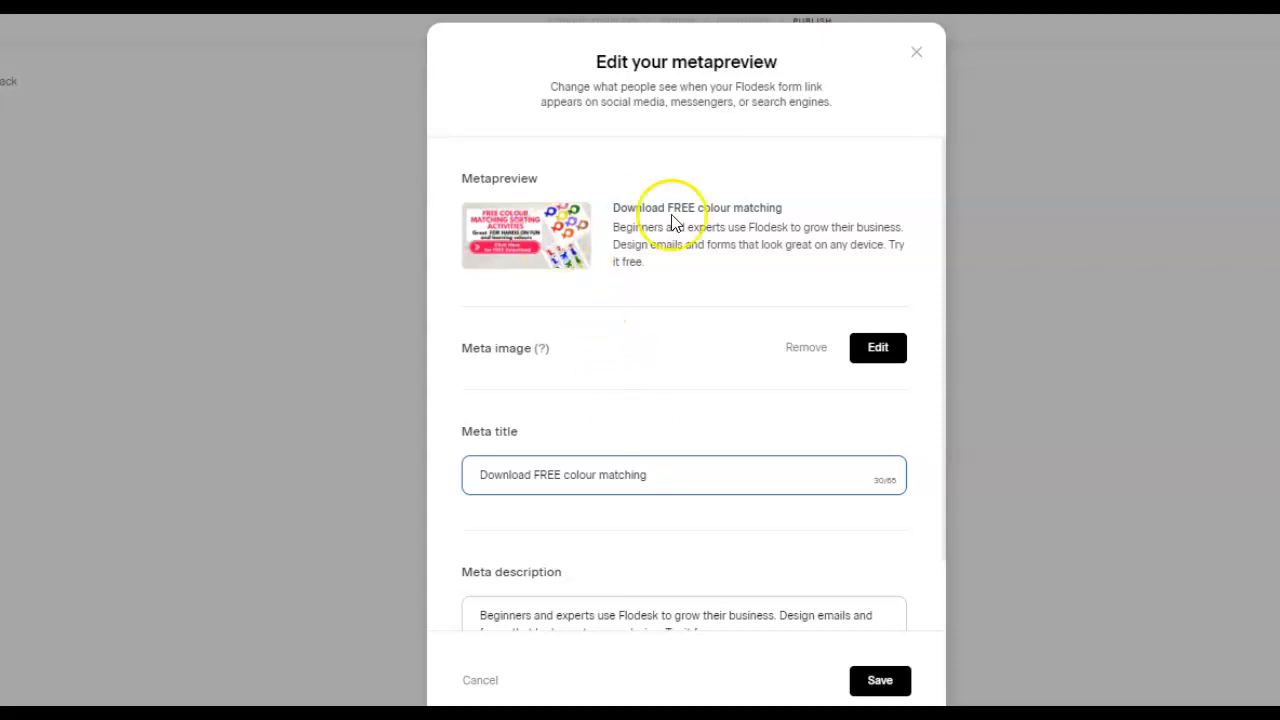
left_click(716, 459)
type("p")
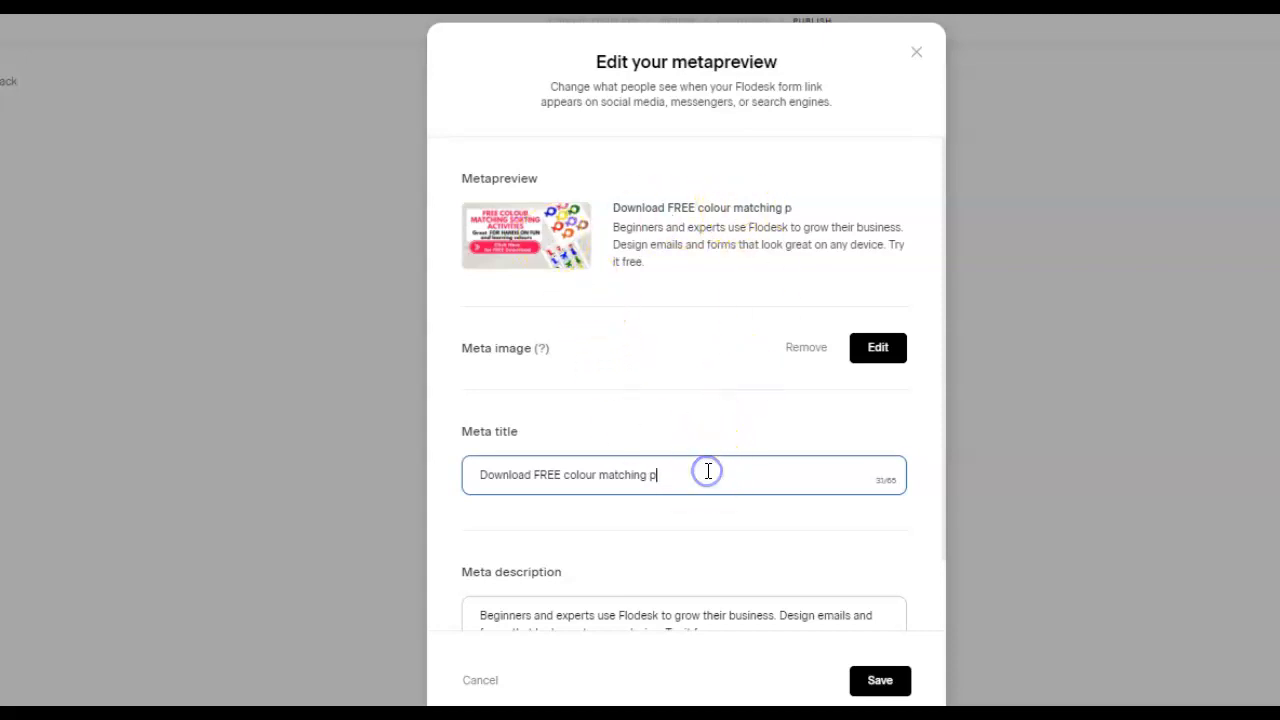
type("rintables now")
Replace the meta description with "Give your email id now to get these amazing printables absolutely FREE !!" and save the link preview
triple_click(620, 615)
key("BackSpace")
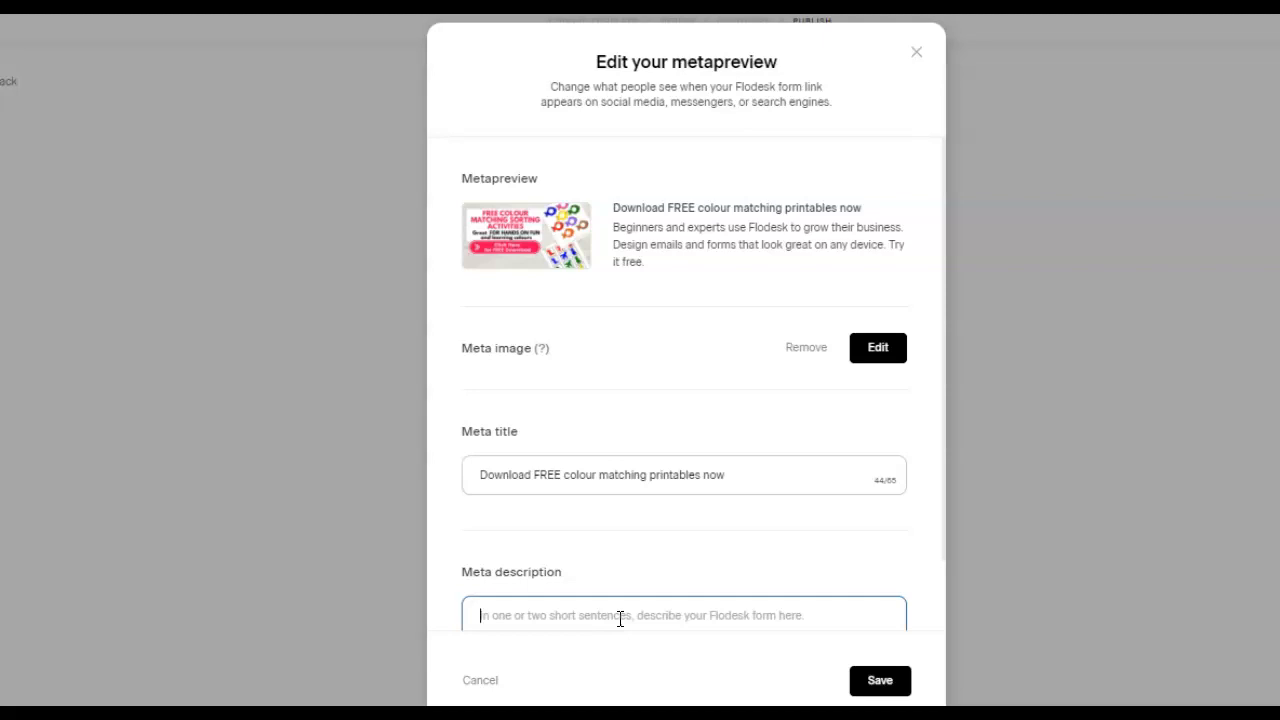
type("Give your na")
key("BackSpace")
key("BackSpace")
type("email id now")
type(" to get these am")
type("azing printables")
type(" abl")
type("solutely")
type(" FREE !!")
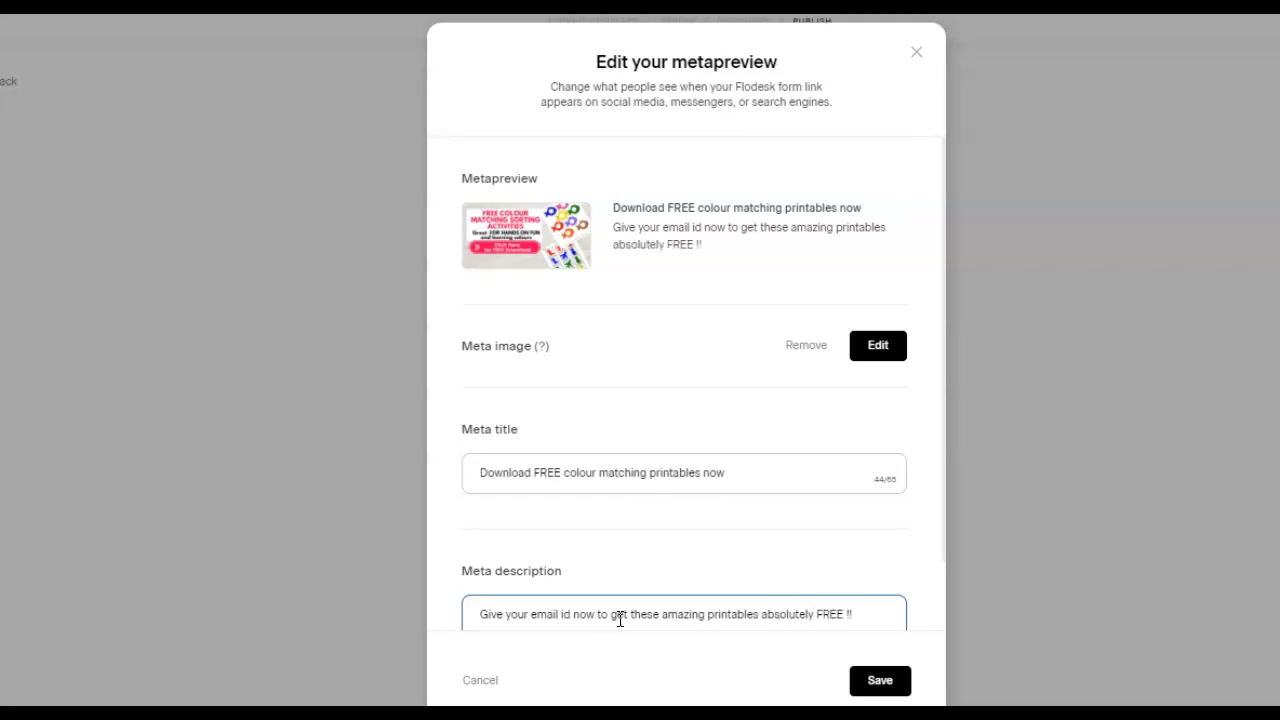
left_click(860, 683)
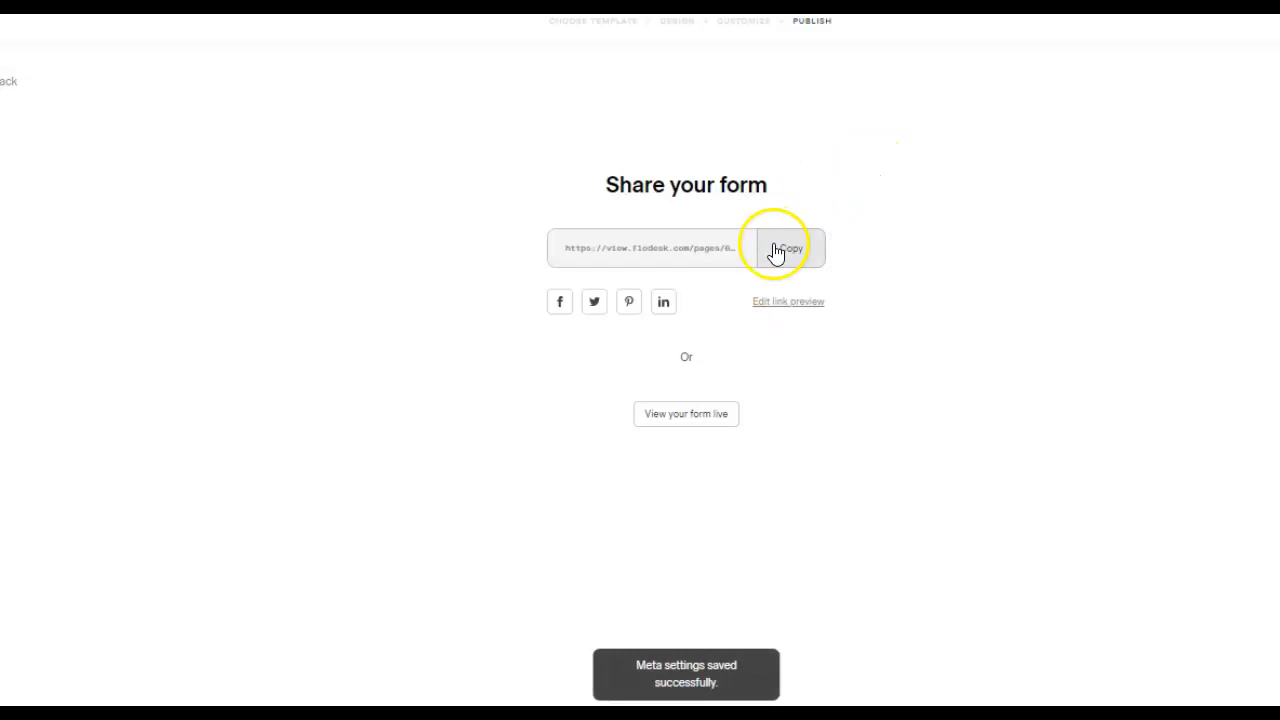
Copy the published form's share link and open it in a new browser page
left_click(779, 250)
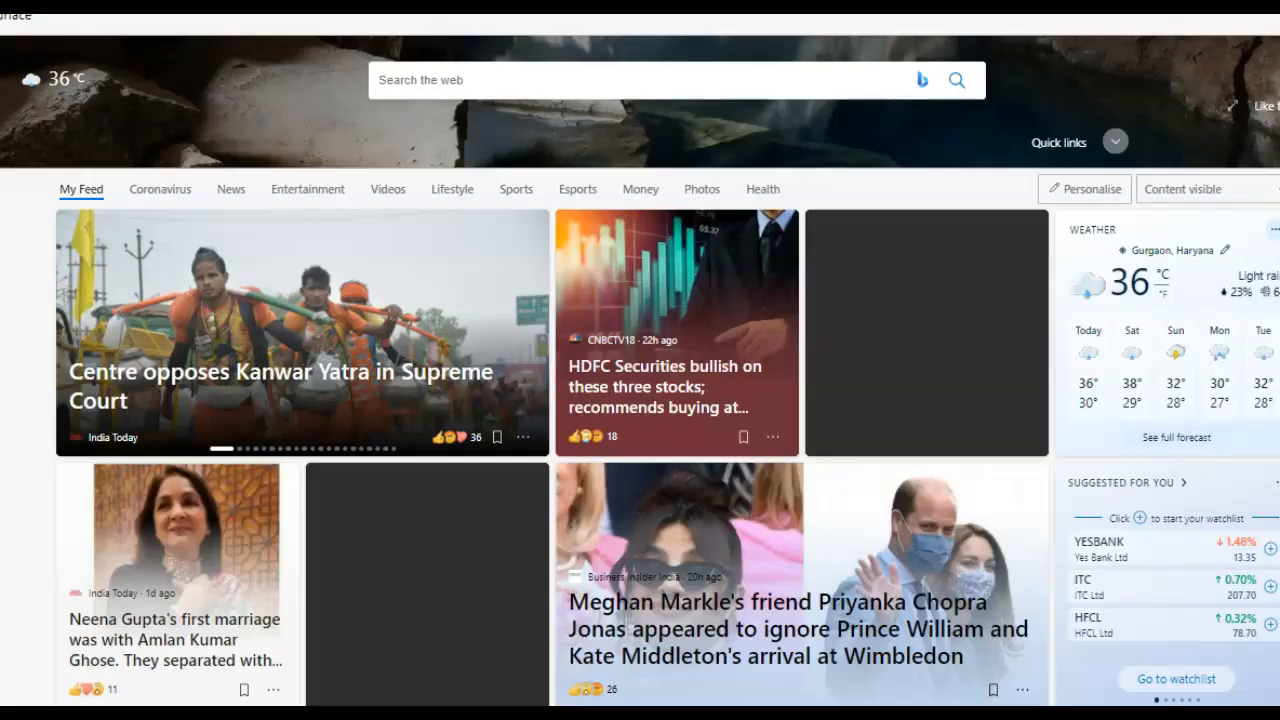
key("ctrl+v")
key("Return")
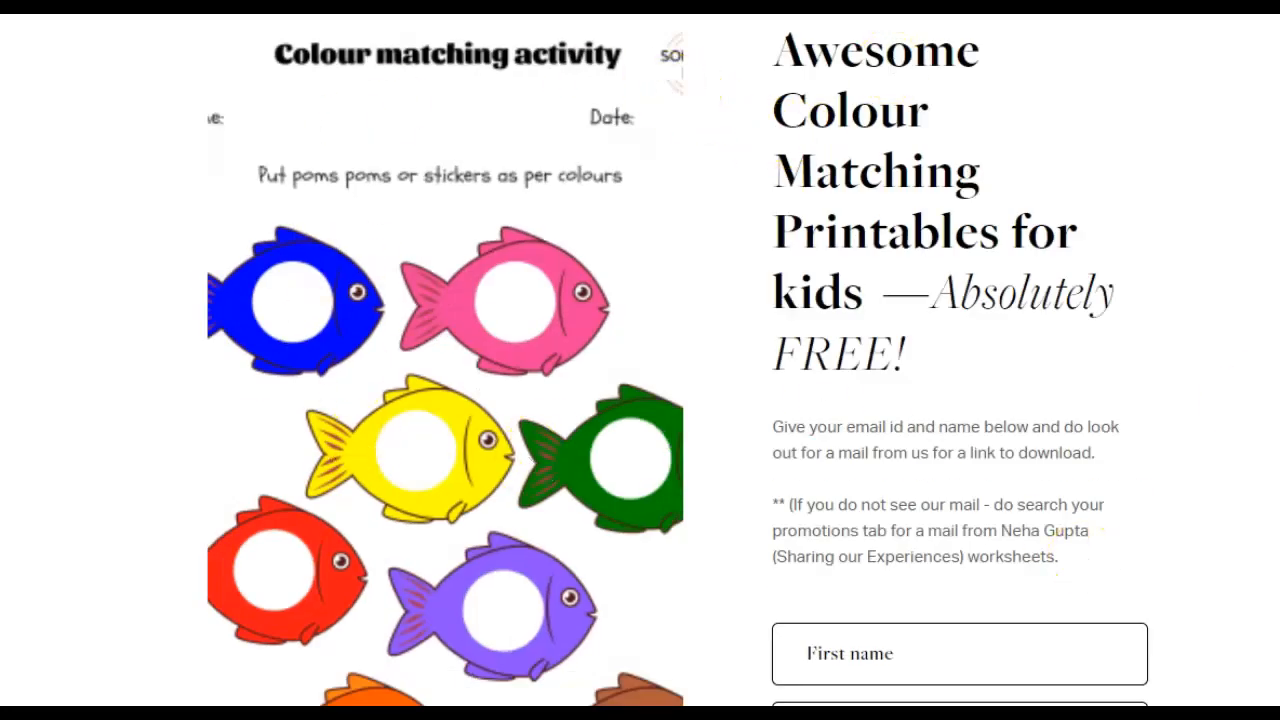
Fill in the first name and a saved e-mail address, submit the live form, and look over the redirected product page
scroll(694, 400, "down", 2)
left_click(805, 470)
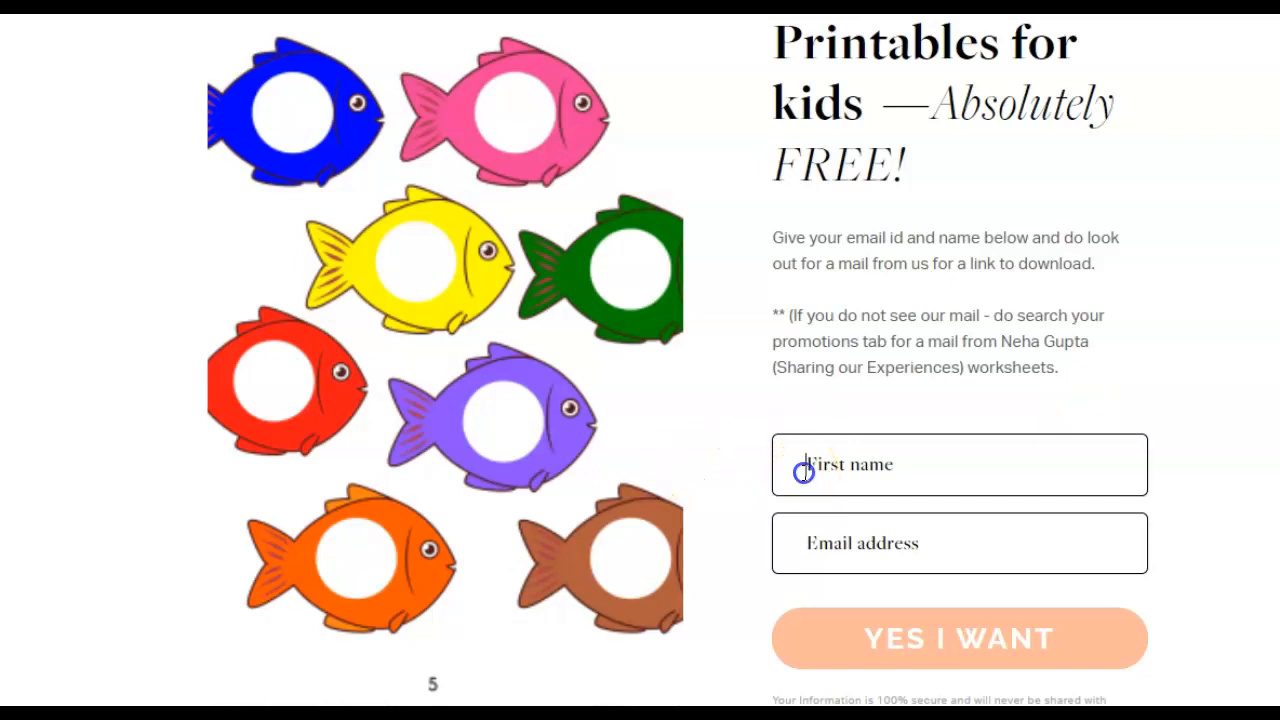
type("Neha")
key("Escape")
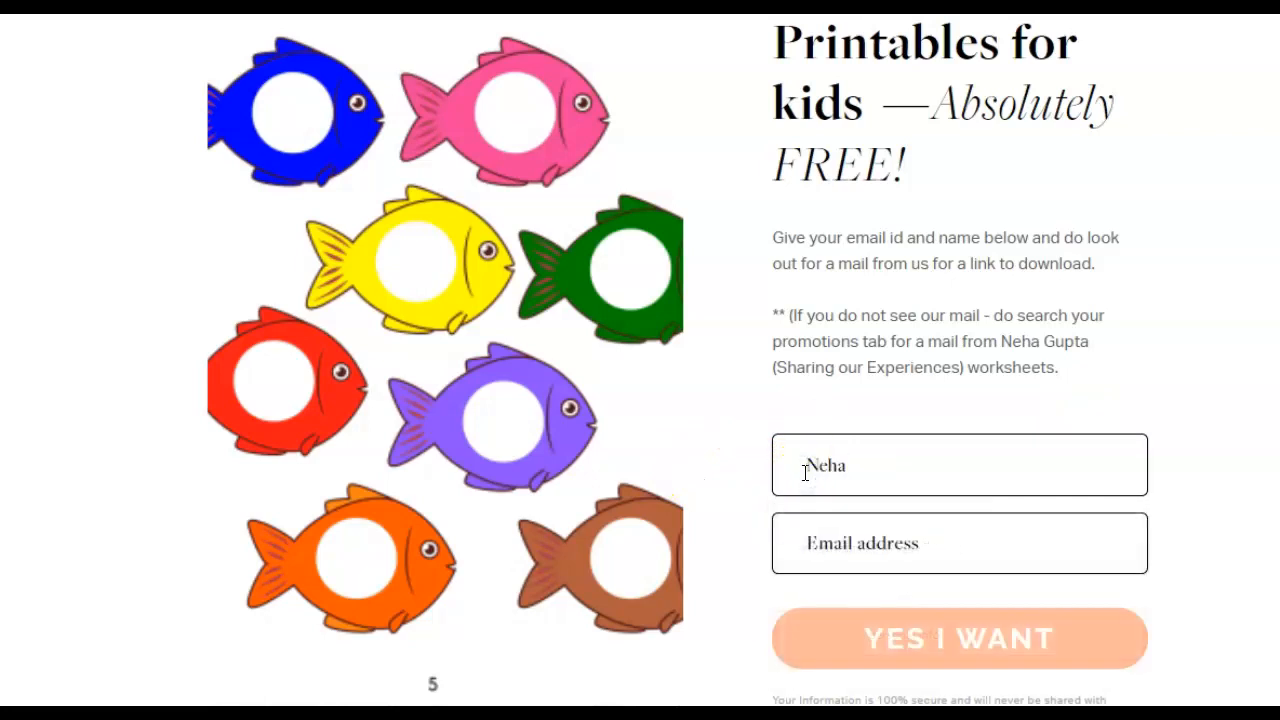
left_click(818, 540)
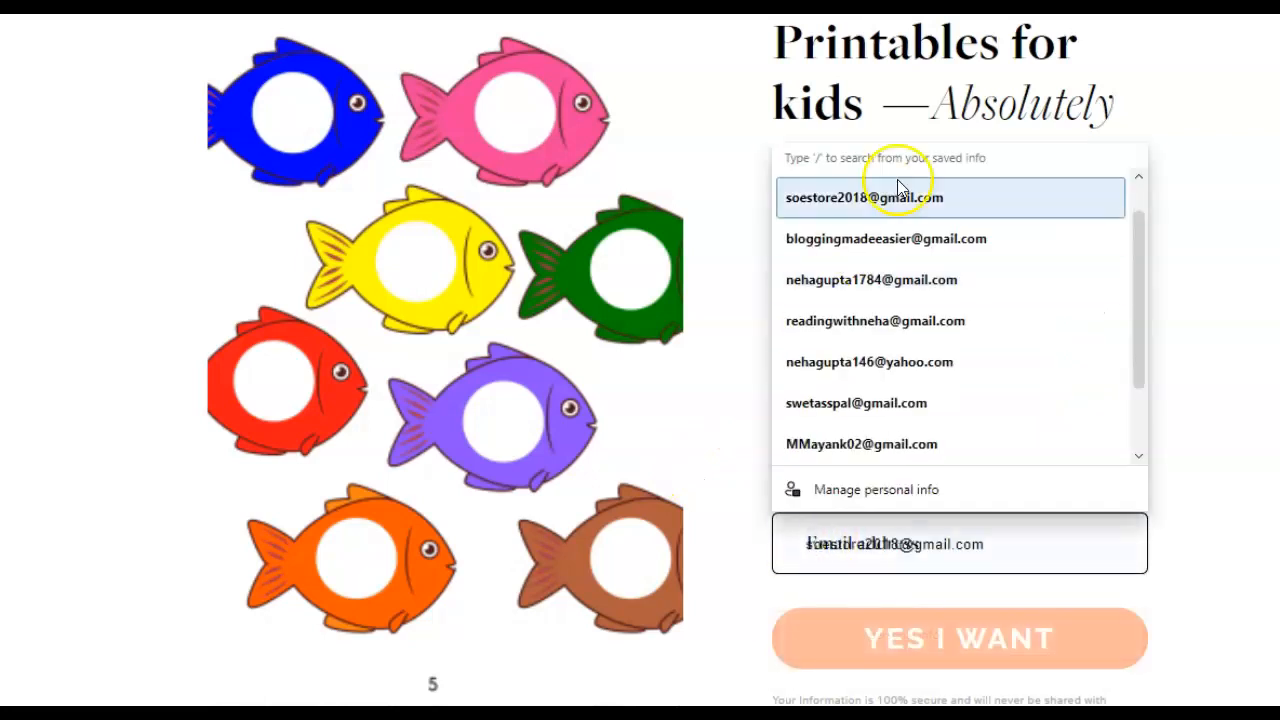
left_click(898, 183)
left_click(987, 660)
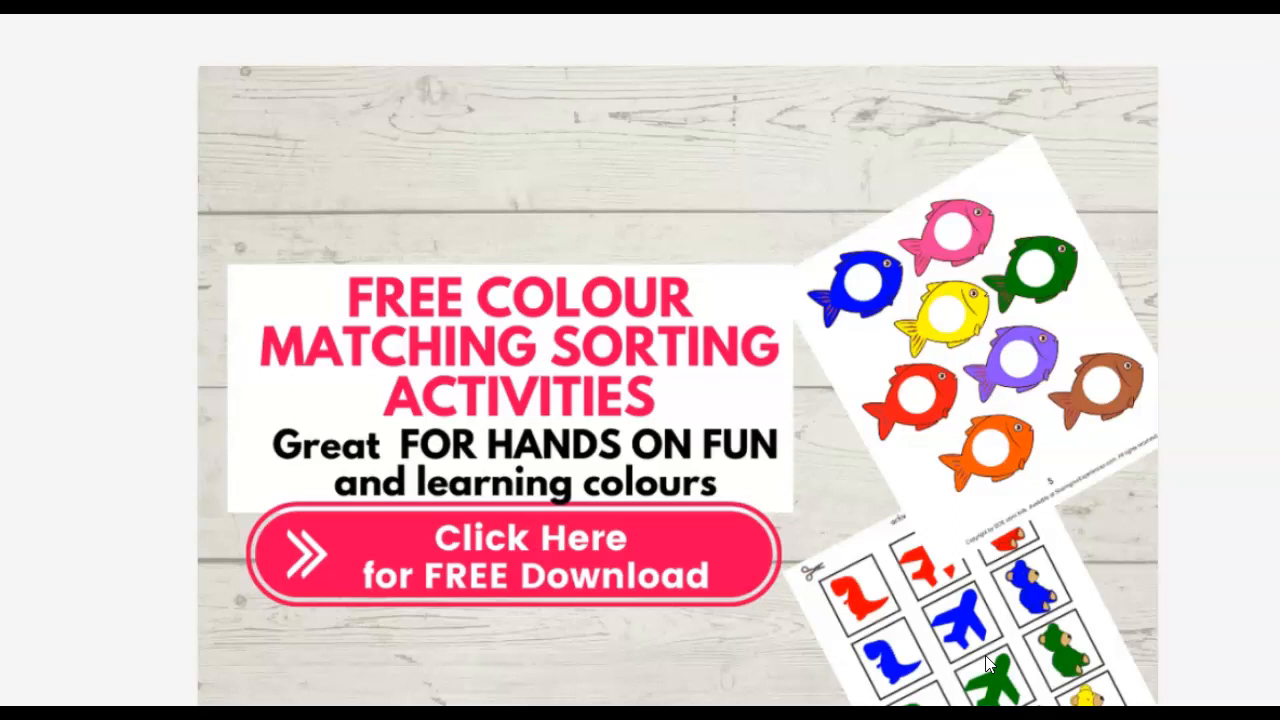
scroll(677, 360, "down", 5)
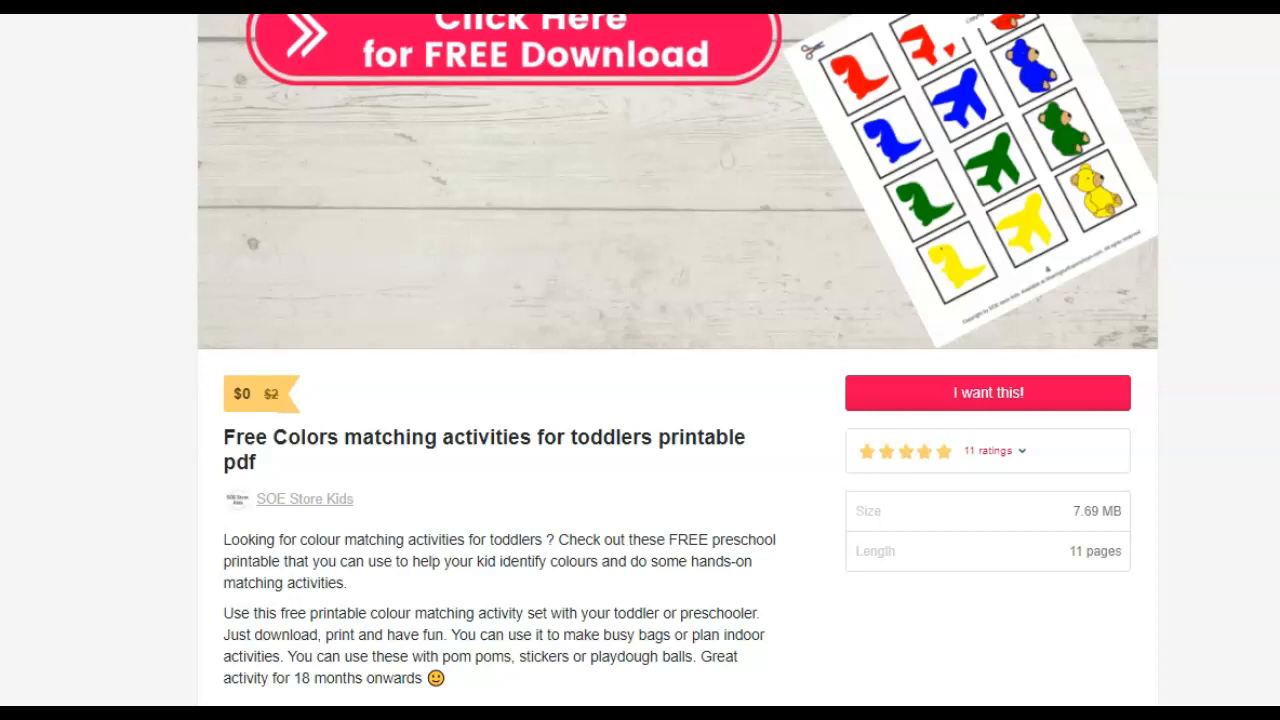
scroll(677, 360, "up", 5)
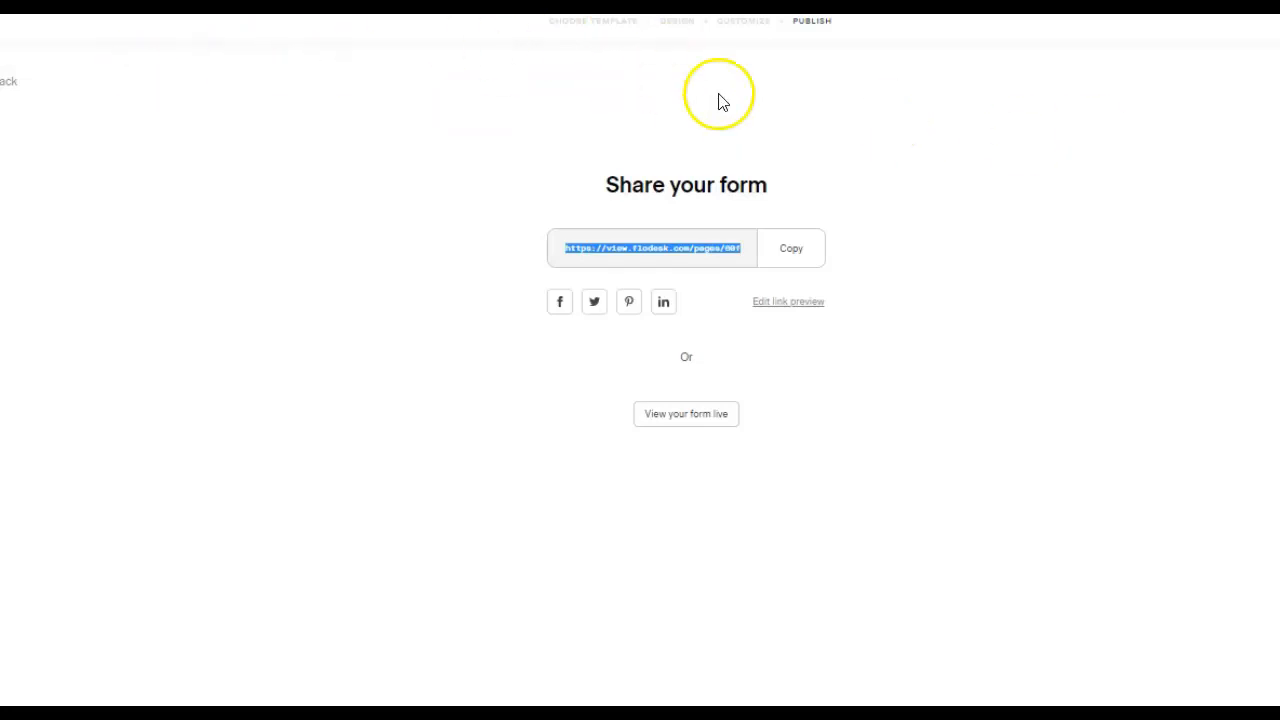
Go back through the form's customization settings, set it to display a success message after submission, and publish the update
left_click(8, 90)
left_click(8, 92)
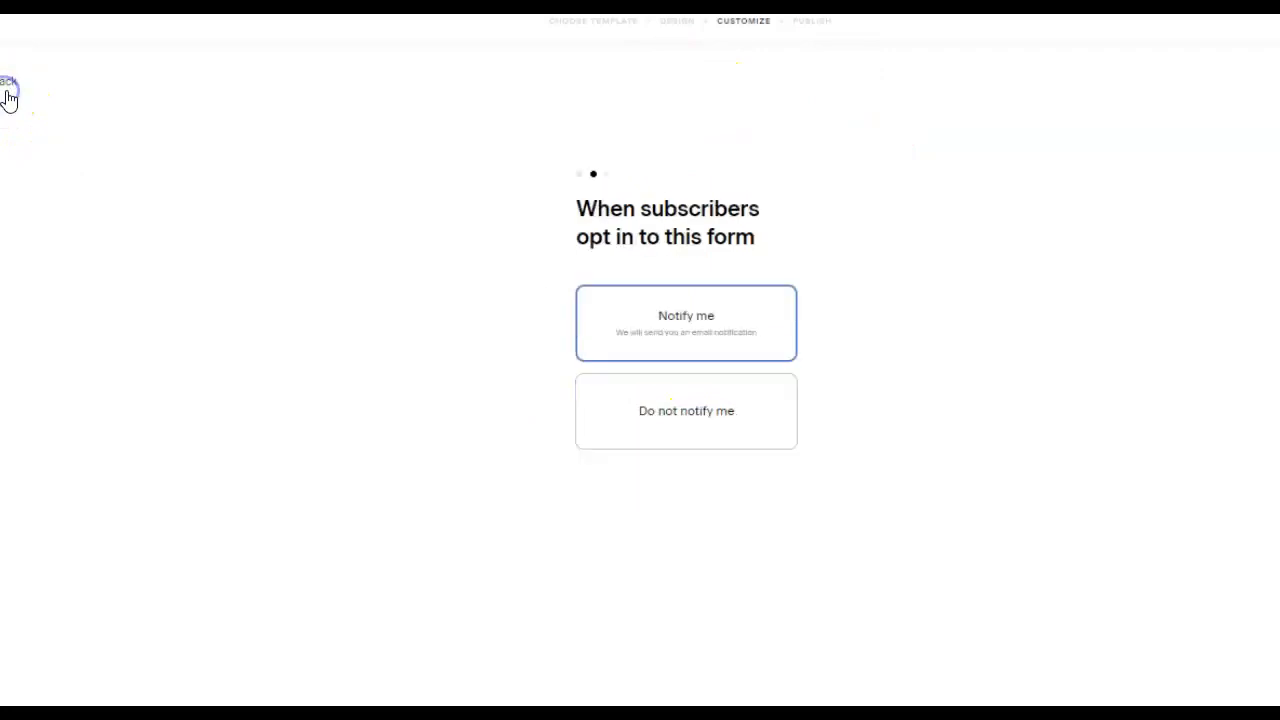
left_click(7, 92)
left_click(7, 92)
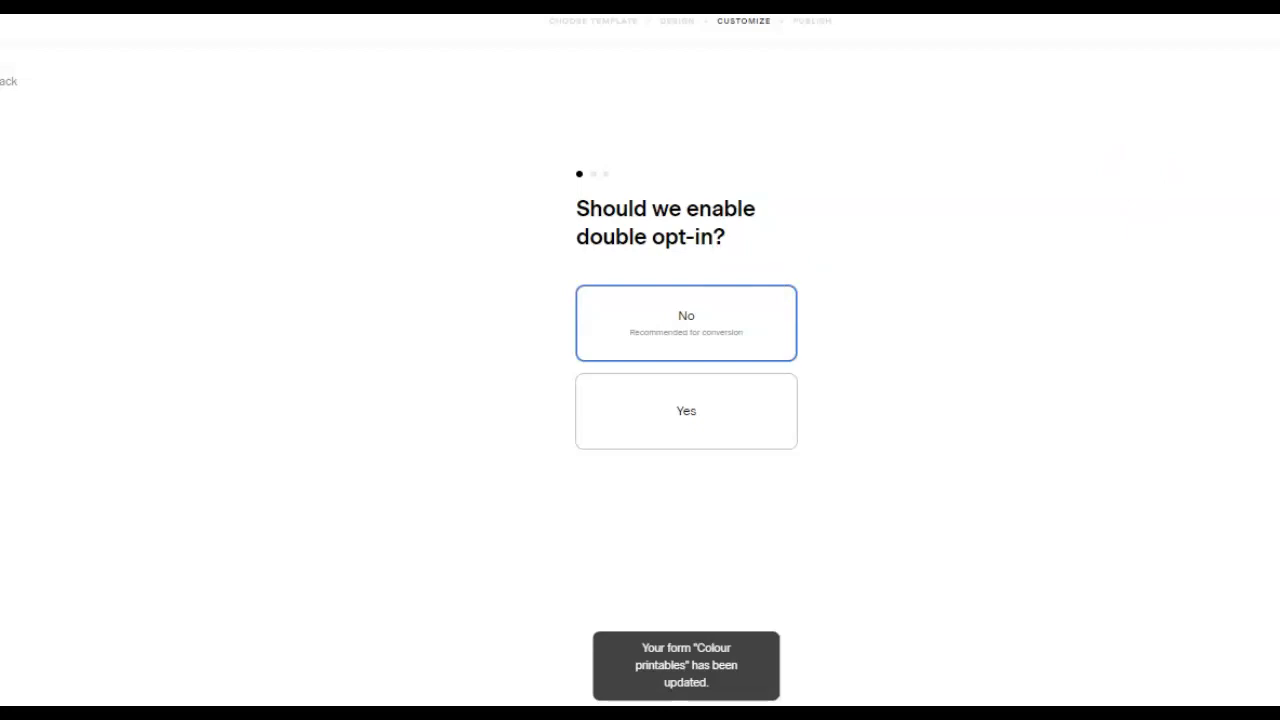
left_click(1279, 81)
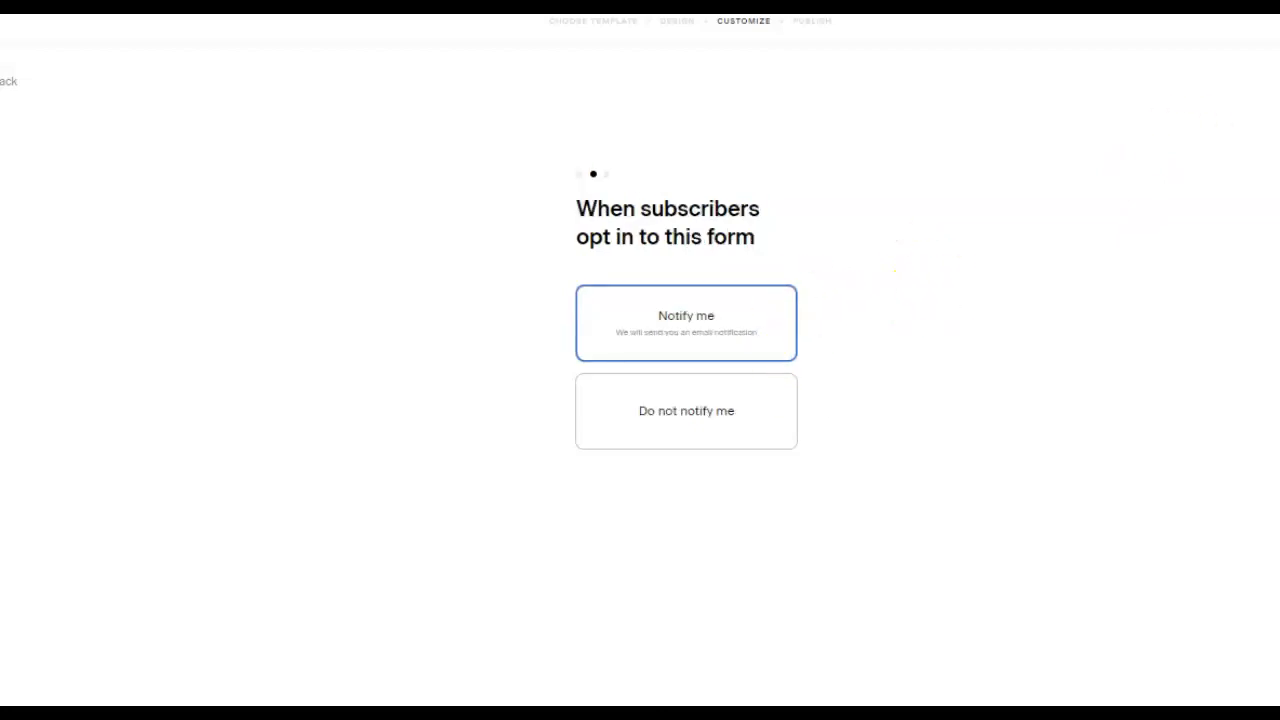
left_click(736, 340)
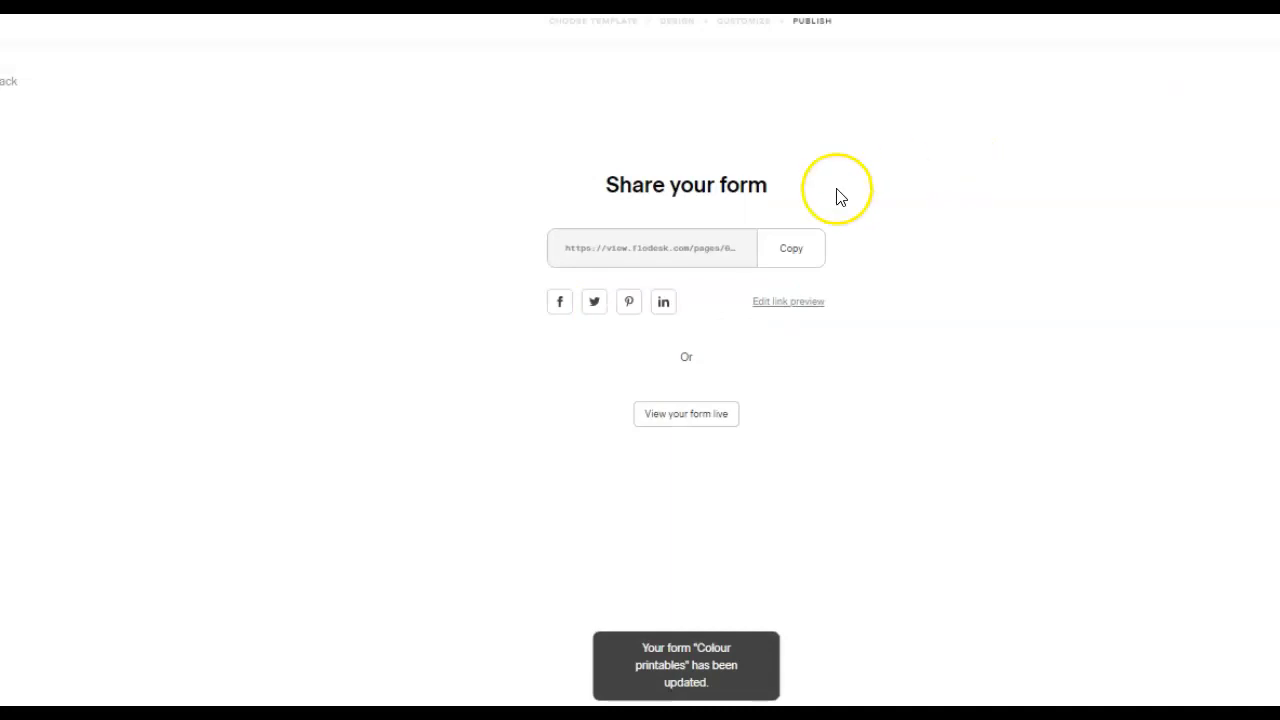
Copy the updated form's share link and load it in the browser page showing the Gumroad product
left_click(806, 252)
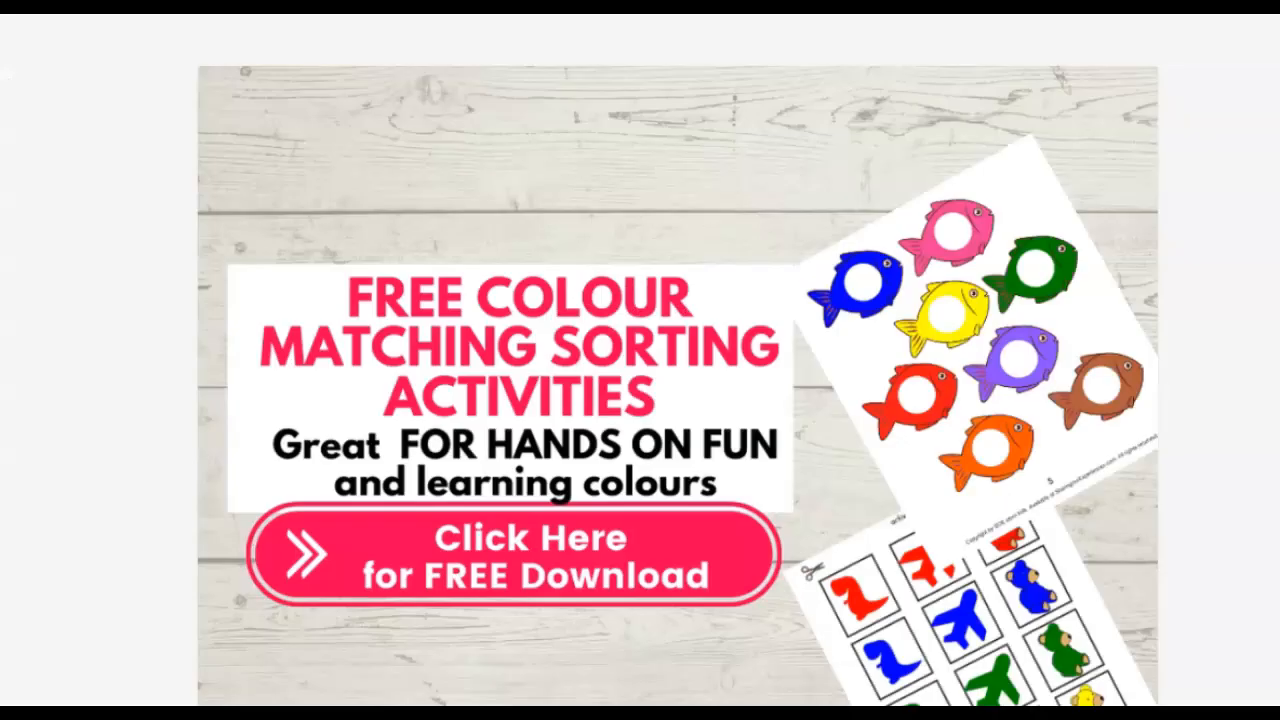
key("ctrl+v")
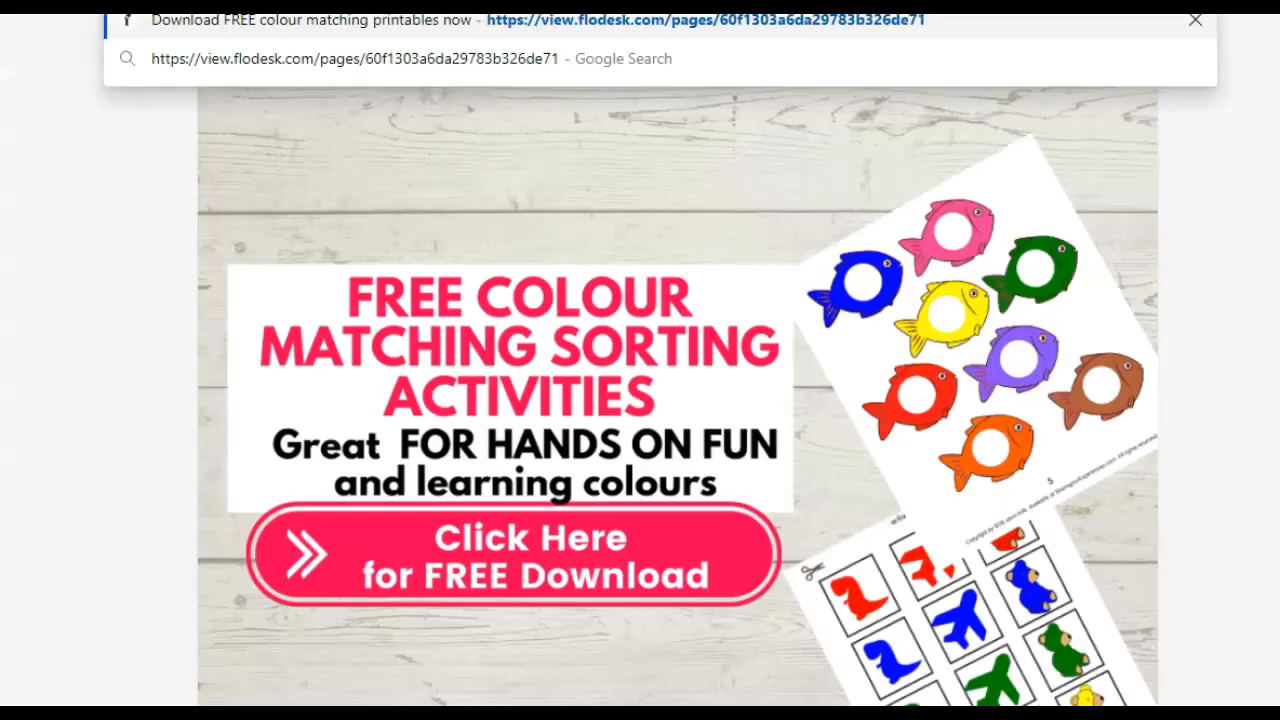
key("Return")
Submit the reloaded form with the first name and a different saved e-mail address, and highlight the success message below the description
left_click(870, 652)
type("Neha")
scroll(876, 665, "down", 2)
left_click(857, 551)
type("rea")
left_click(867, 567)
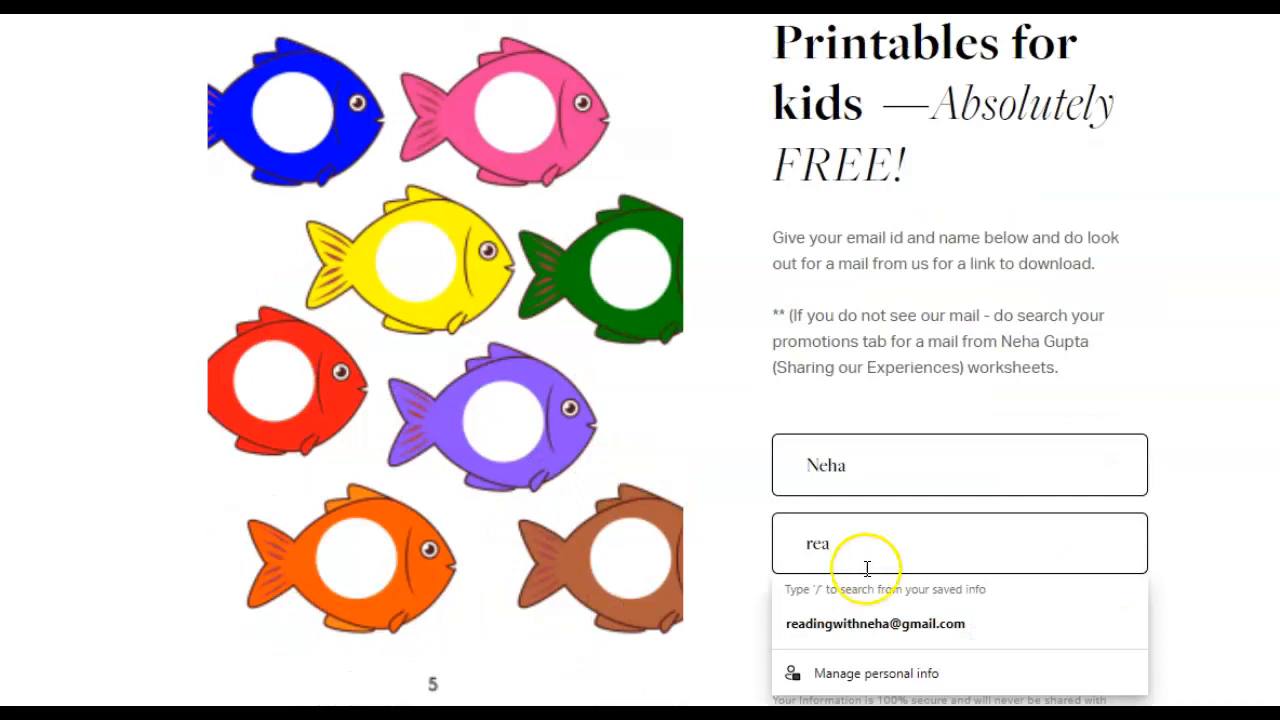
left_click(877, 618)
left_click(940, 645)
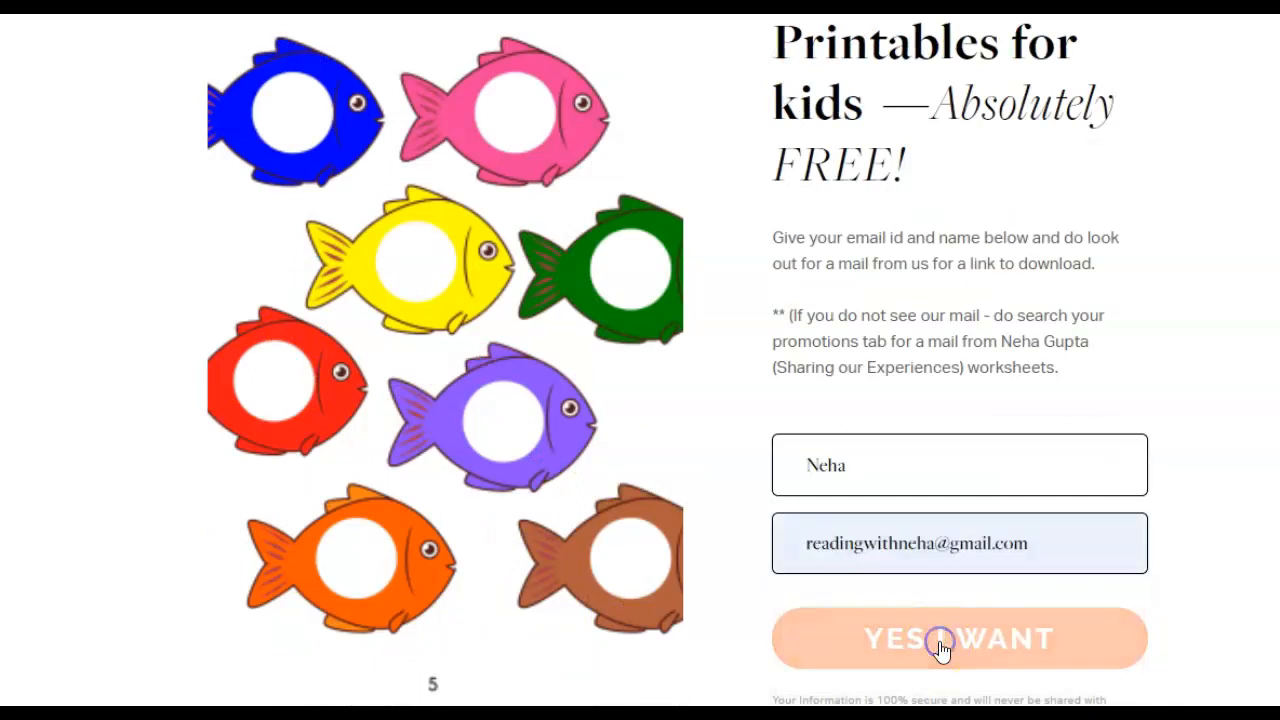
left_click(1217, 323)
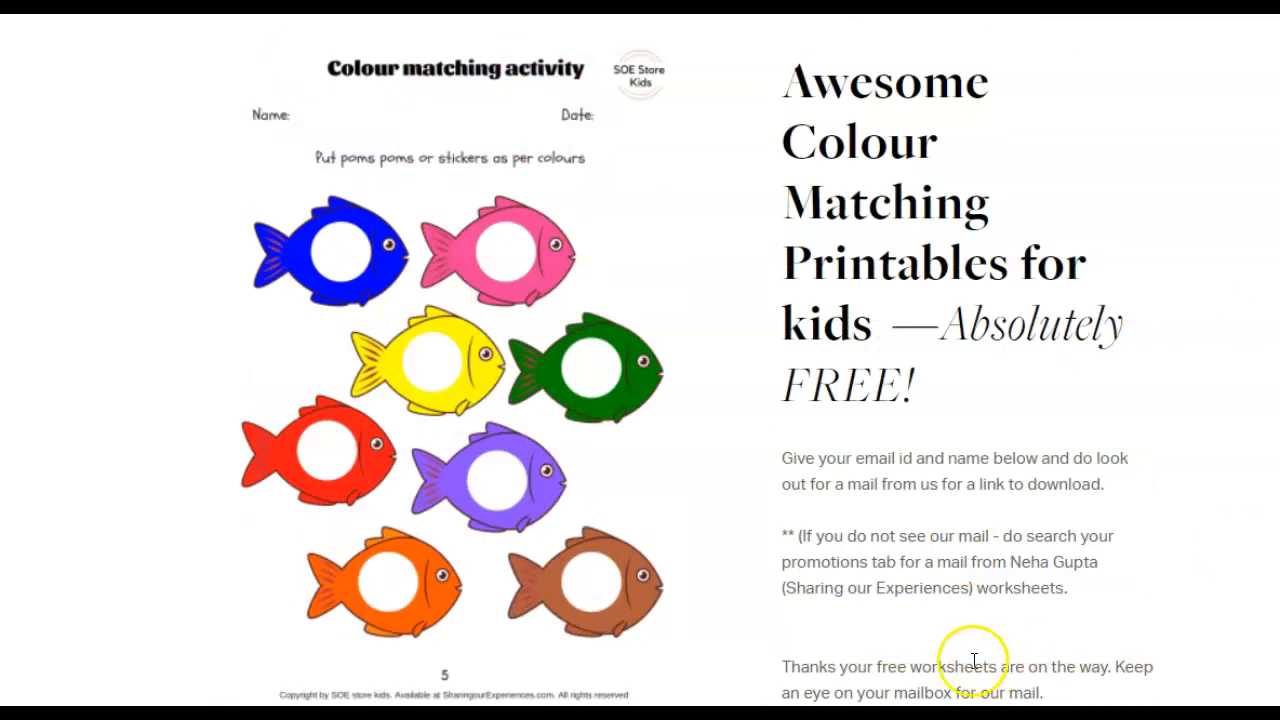
left_click_drag(777, 666, 1092, 697)
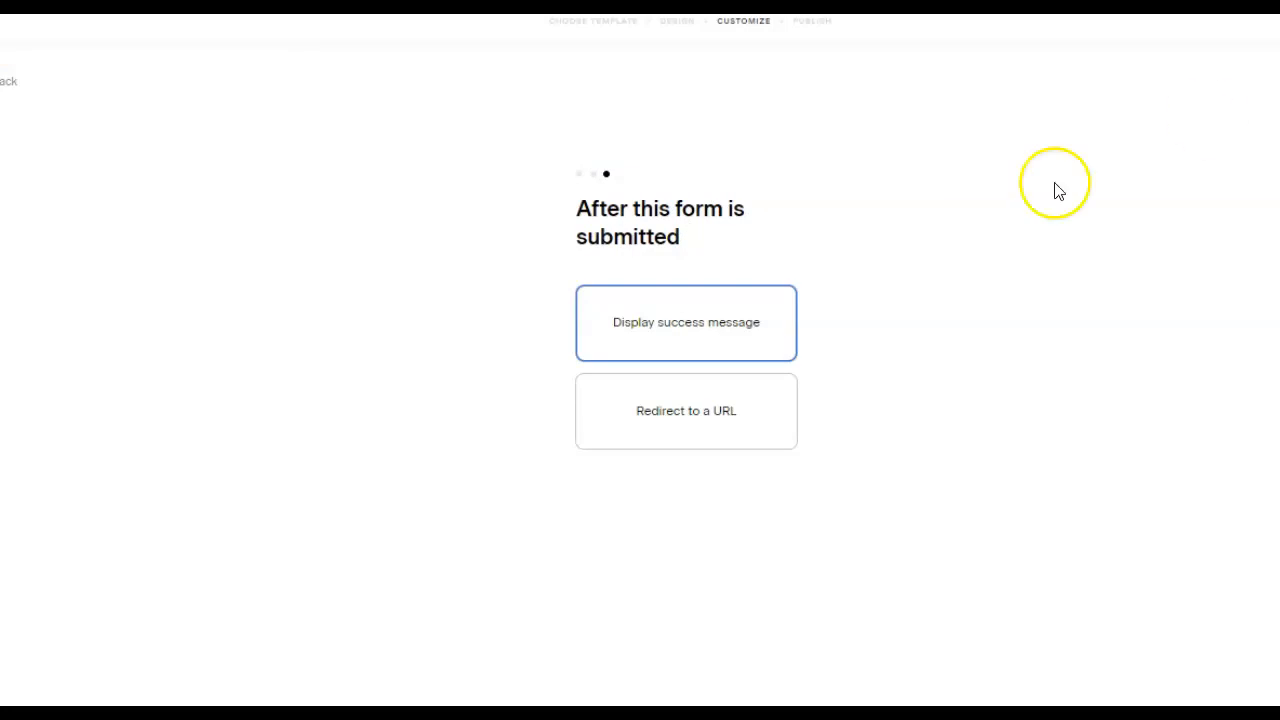
Set the form to redirect to the copied flash sale page address ending in bundles-flash-sale-discount/ and publish the update
left_click(680, 422)
left_click(677, 477)
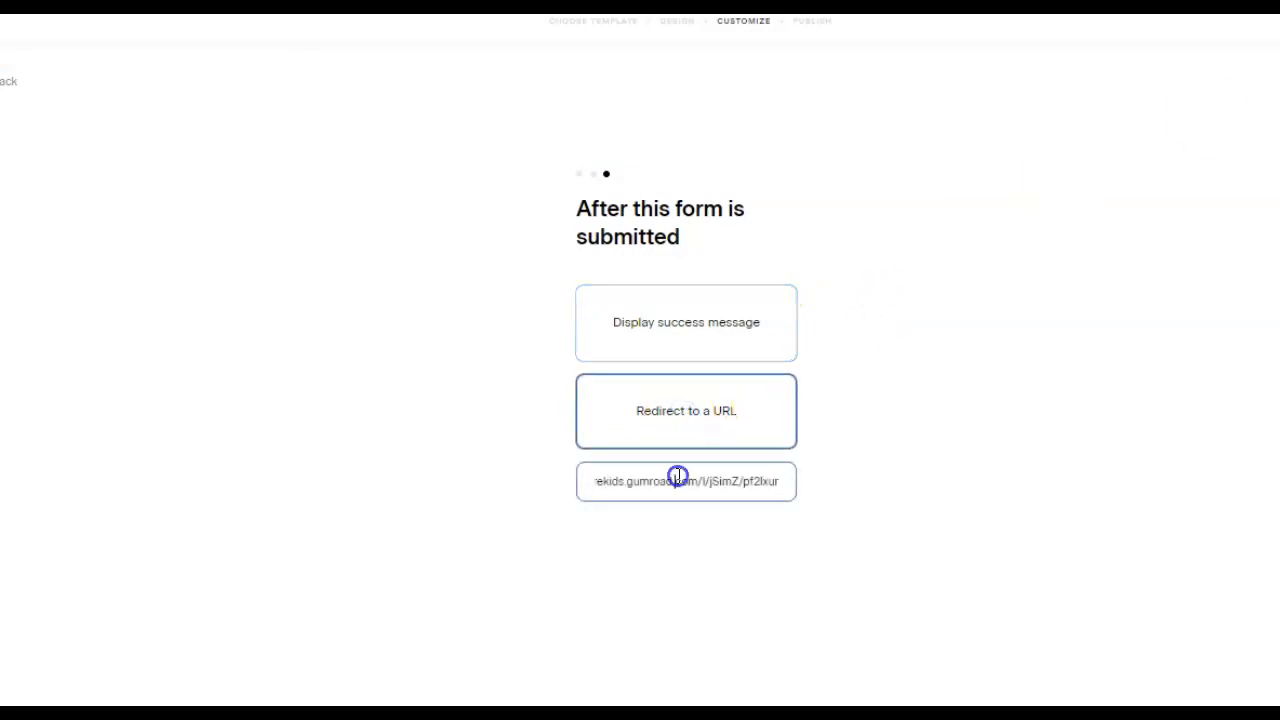
key("ctrl+a")
key("ctrl+v")
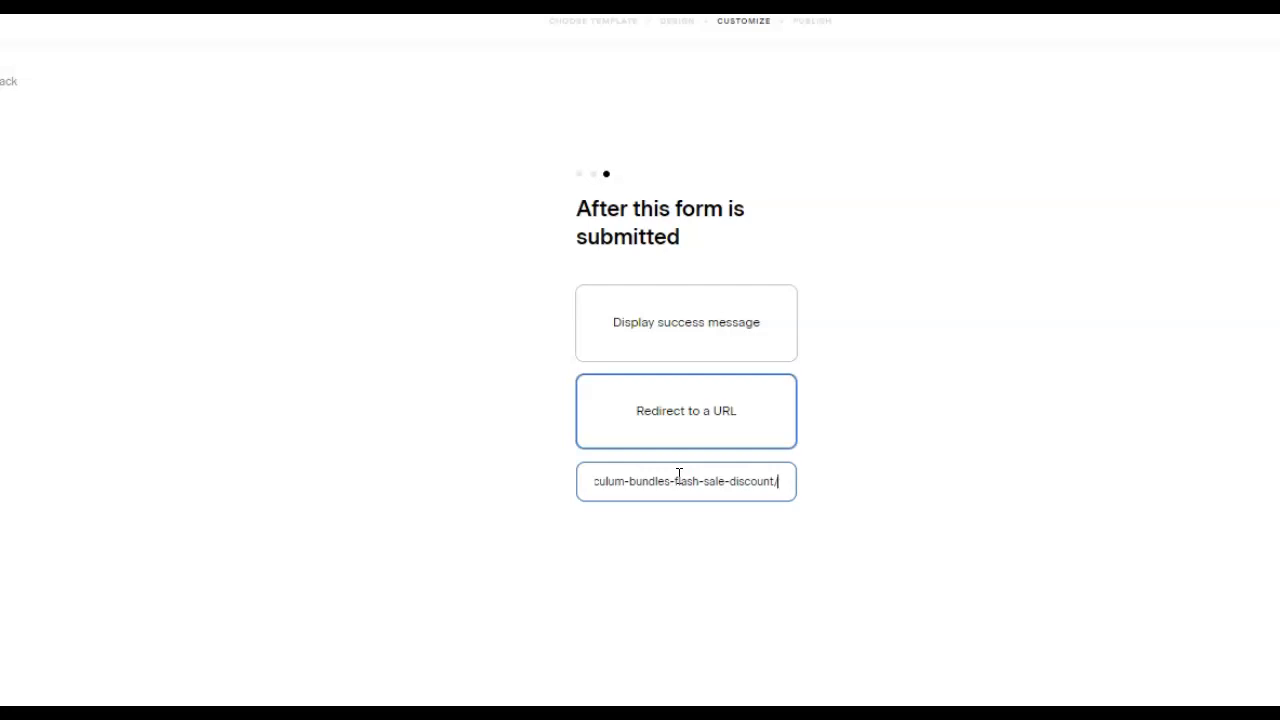
left_click(1270, 24)
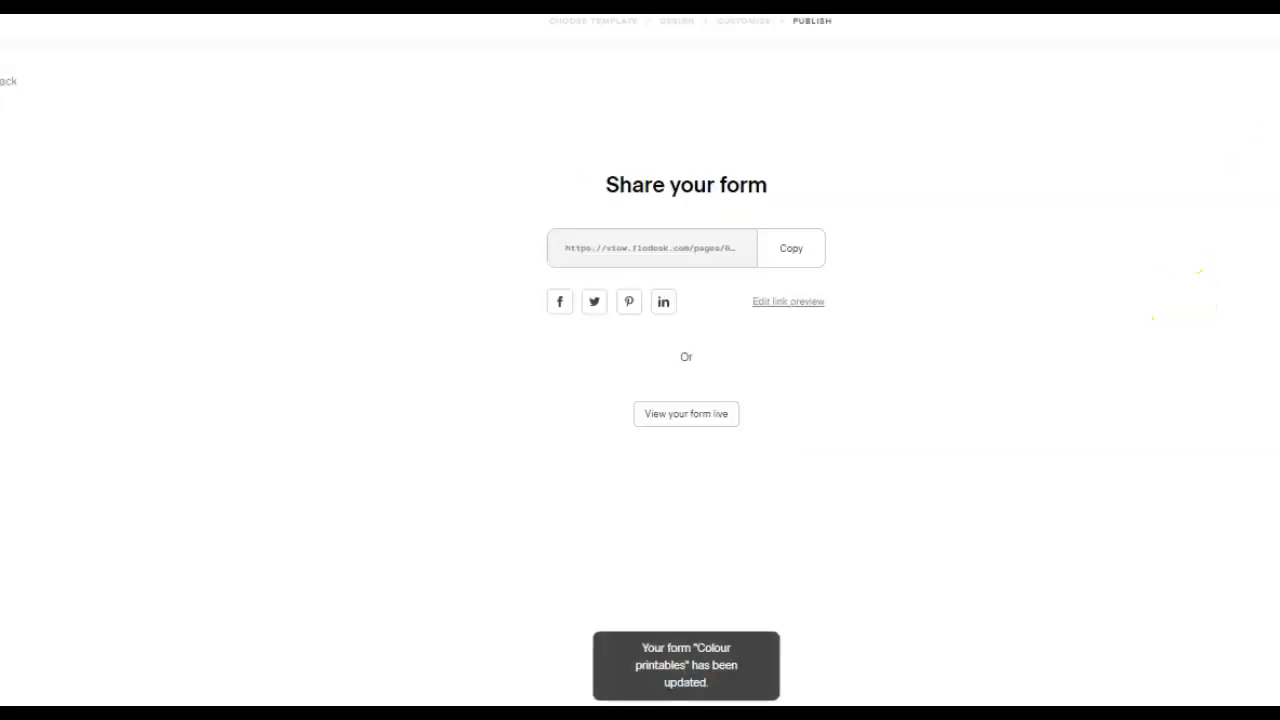
Open the form from its copied link, submit it with a first name and saved e-mail, and highlight the offer page's heading
left_click(792, 247)
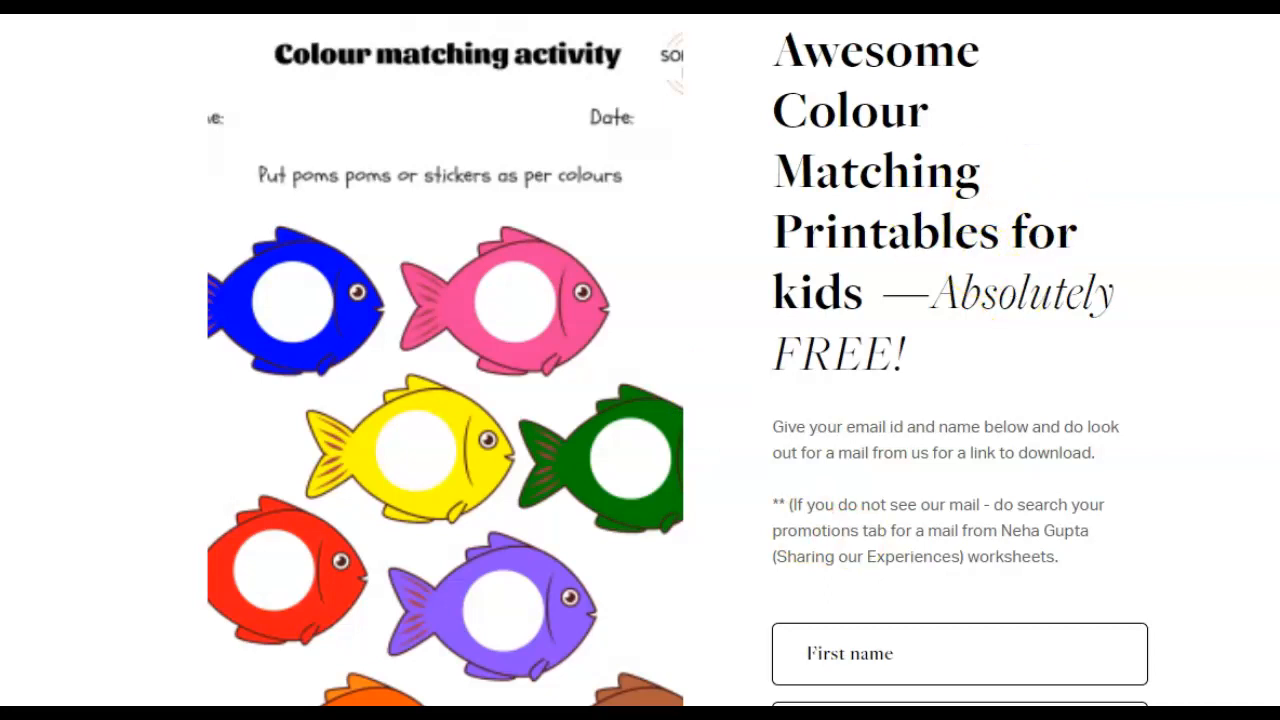
scroll(979, 250, "down", 3)
left_click(924, 479)
type("Neha")
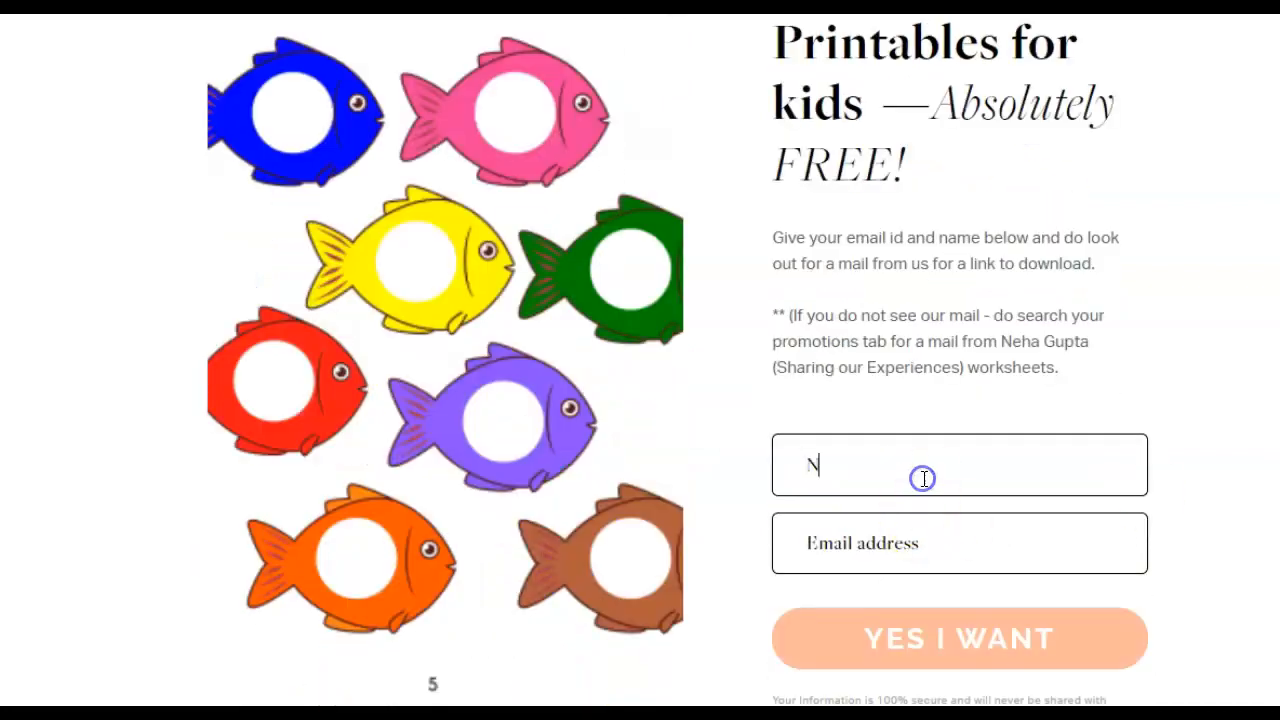
left_click(862, 535)
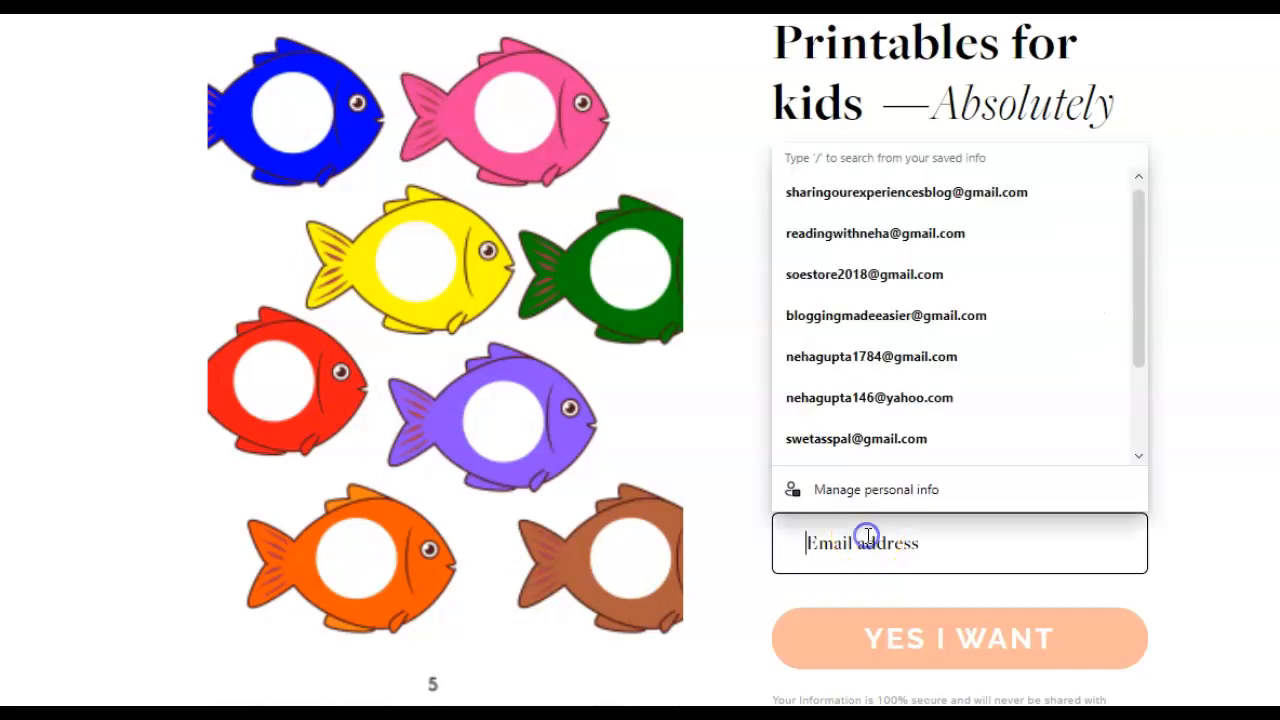
left_click(878, 248)
left_click(966, 646)
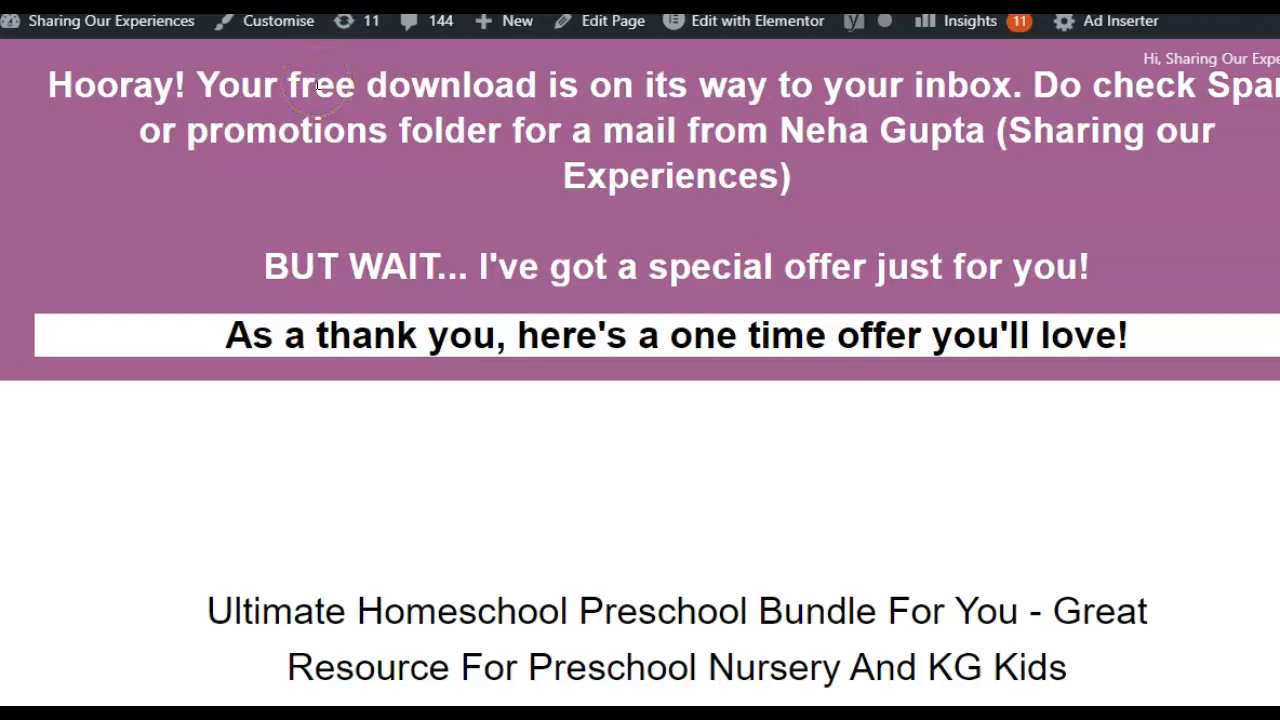
left_click(392, 88)
left_click_drag(392, 88, 939, 41)
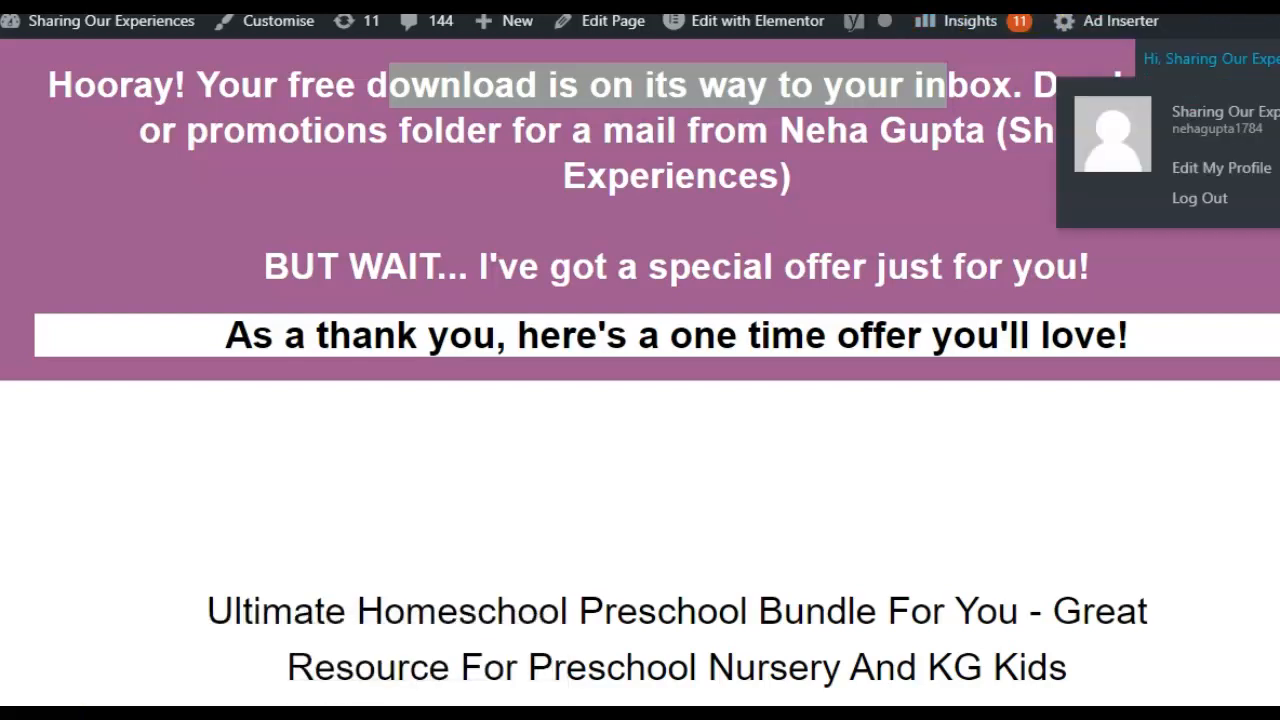
Look through the flash sale offer page, from the thank-you heading past the before-and-after comparison to the lifetime membership offer
scroll(640, 370, "down", 3)
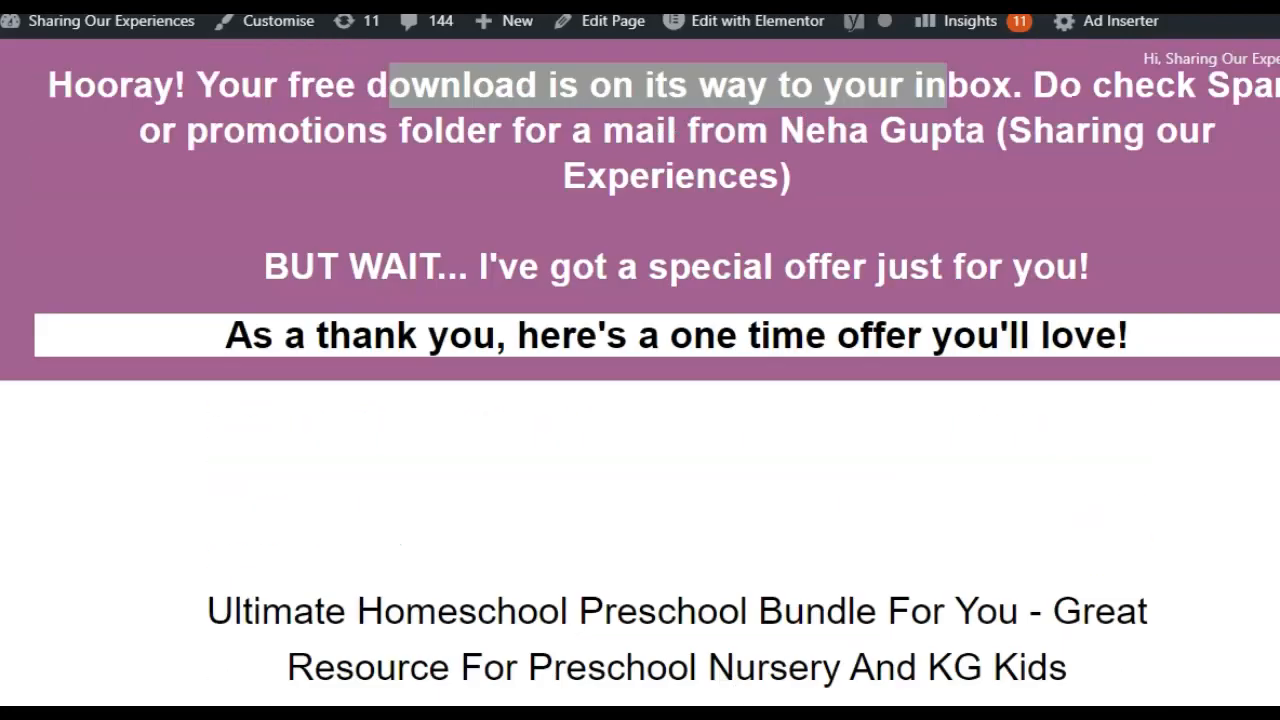
scroll(640, 370, "down", 15)
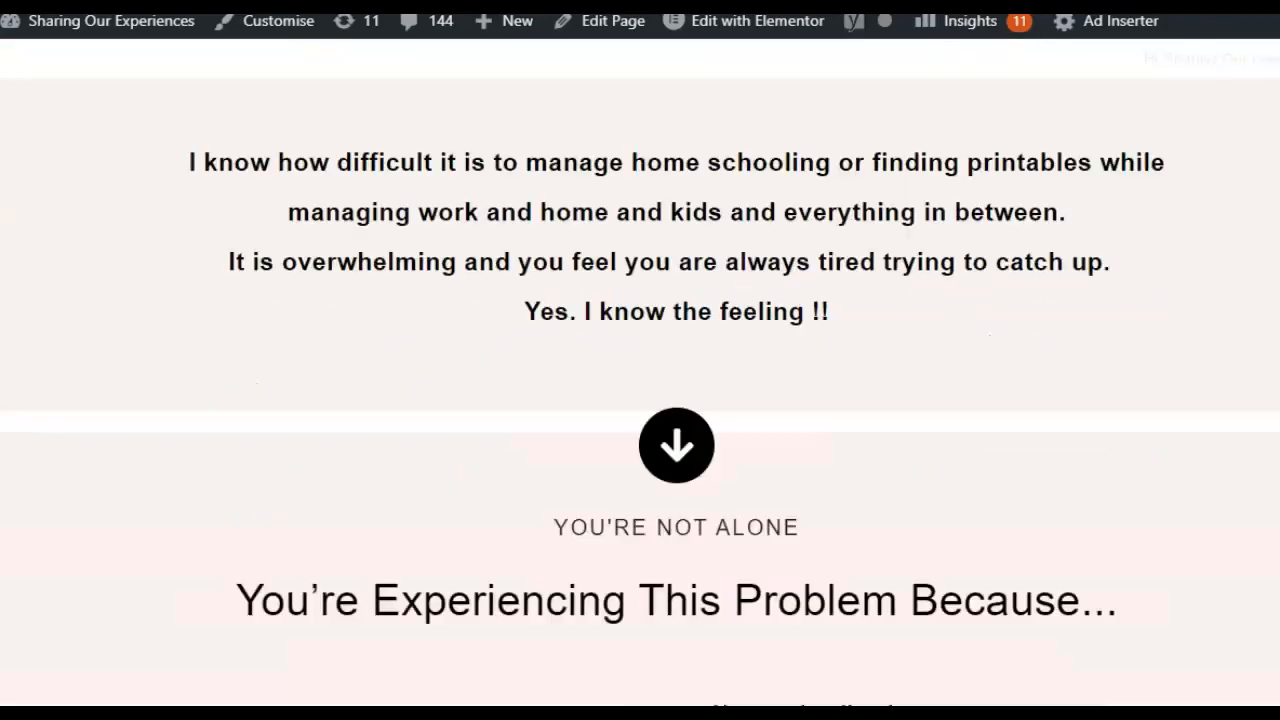
scroll(640, 370, "down", 5)
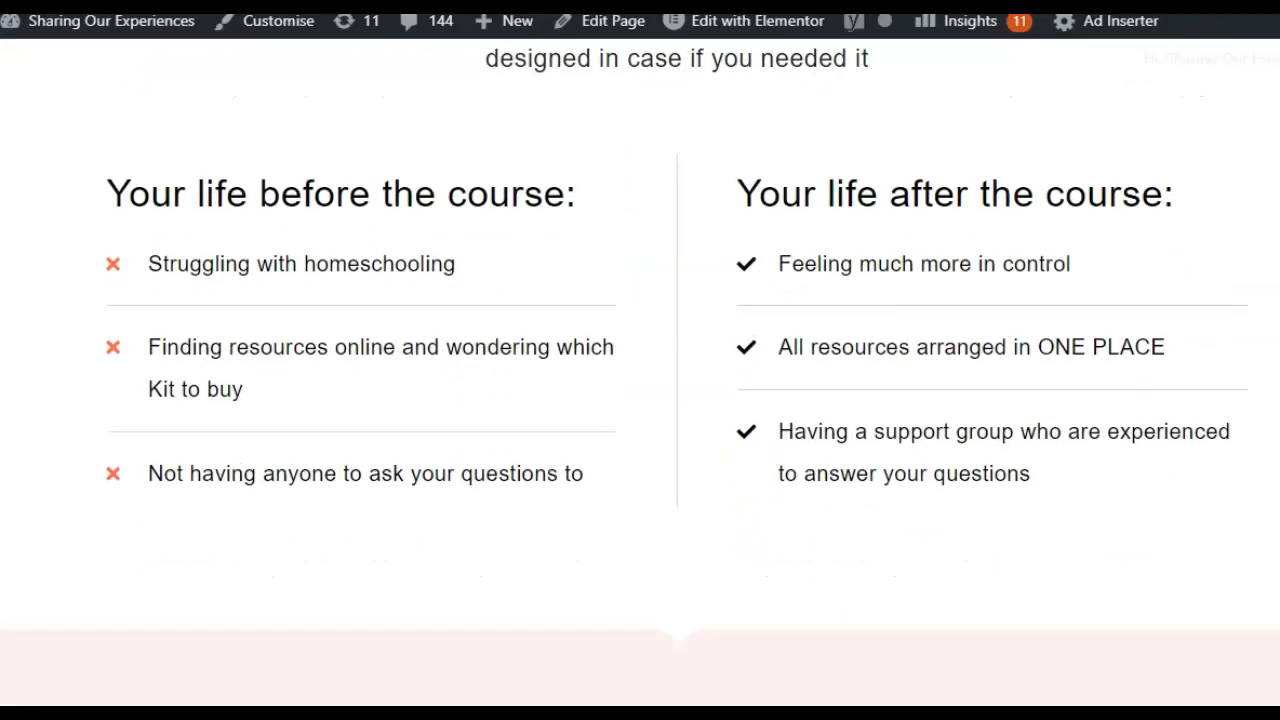
scroll(640, 370, "down", 2)
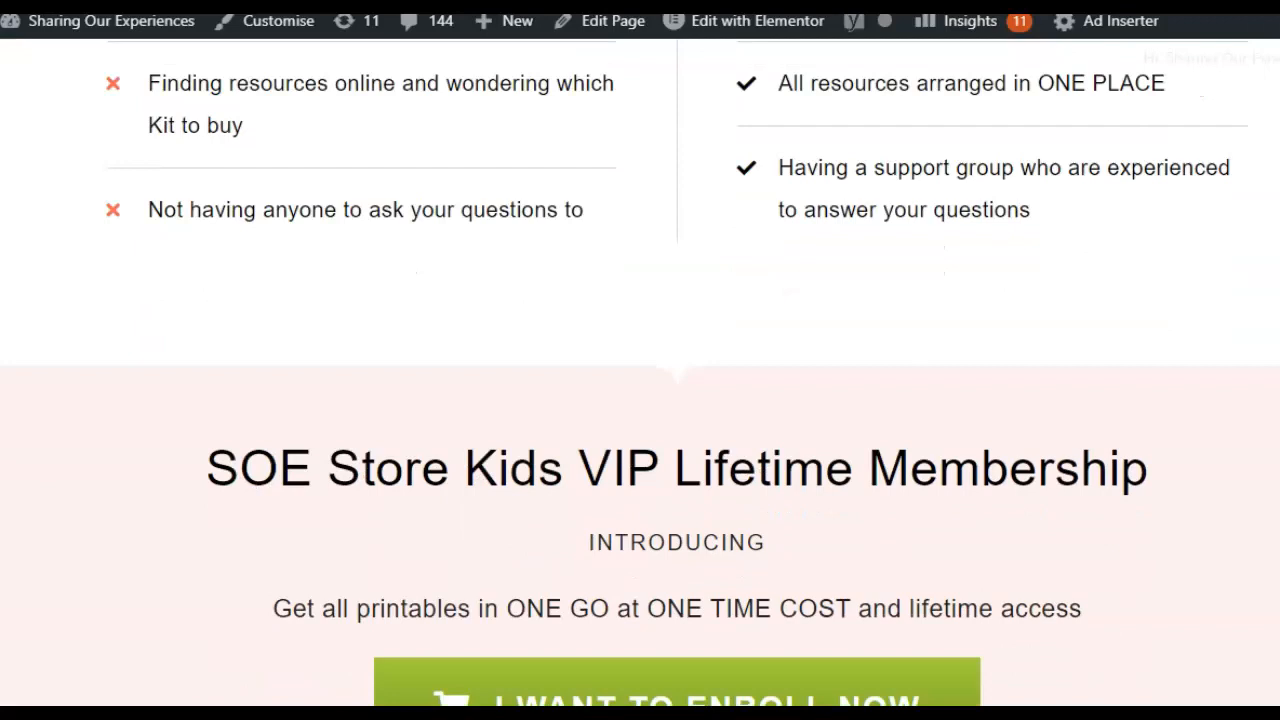
scroll(640, 370, "down", 6)
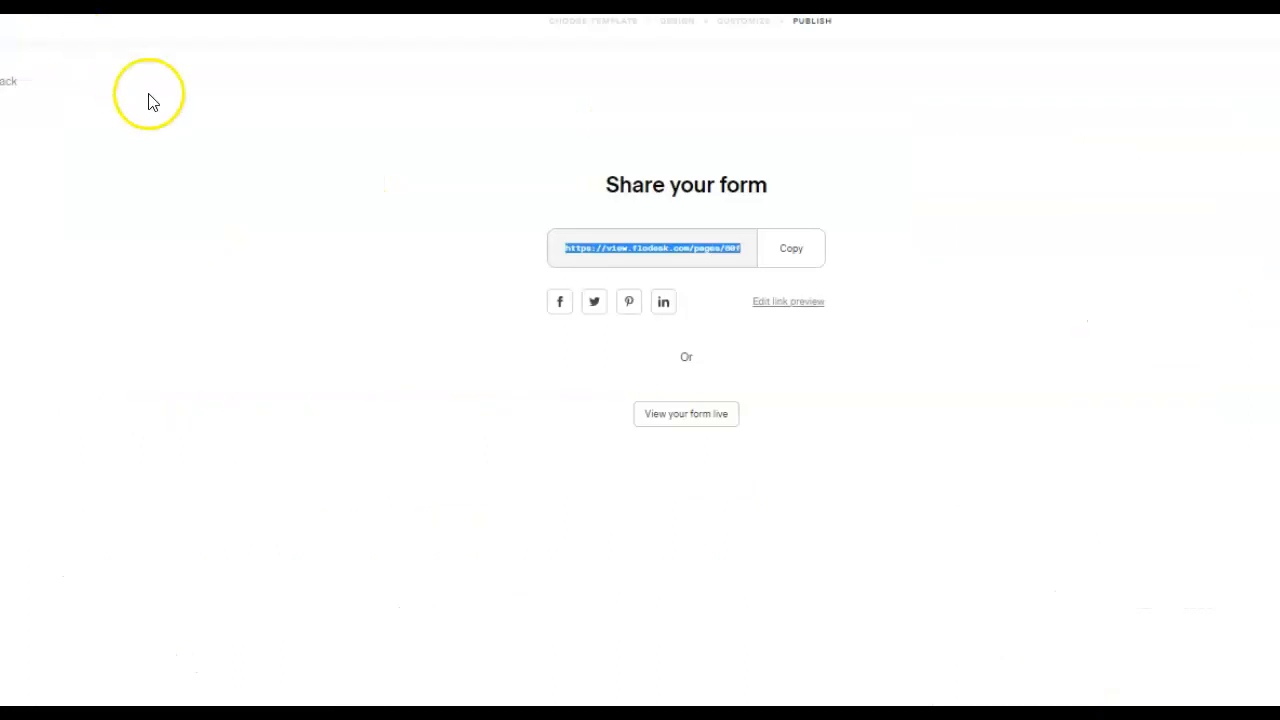
Return from the form's share page to its after-submission settings in Flodesk and dismiss the low-battery notice
left_click(9, 84)
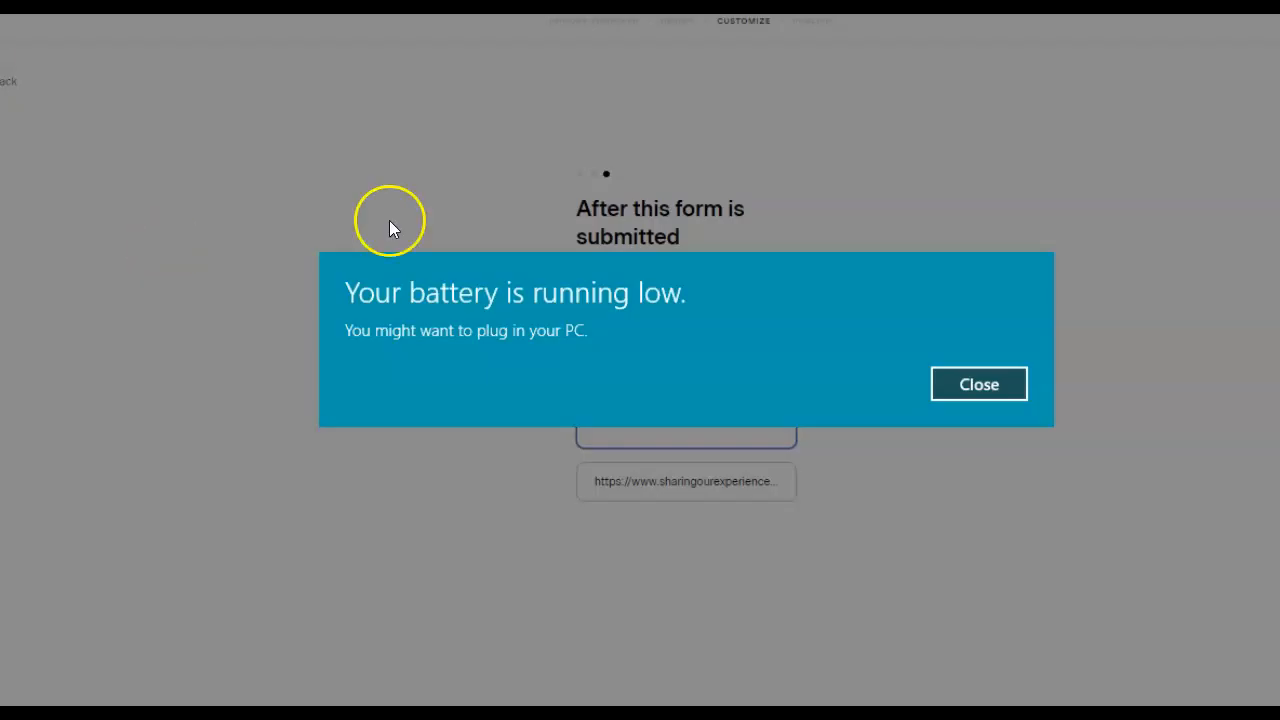
left_click(987, 381)
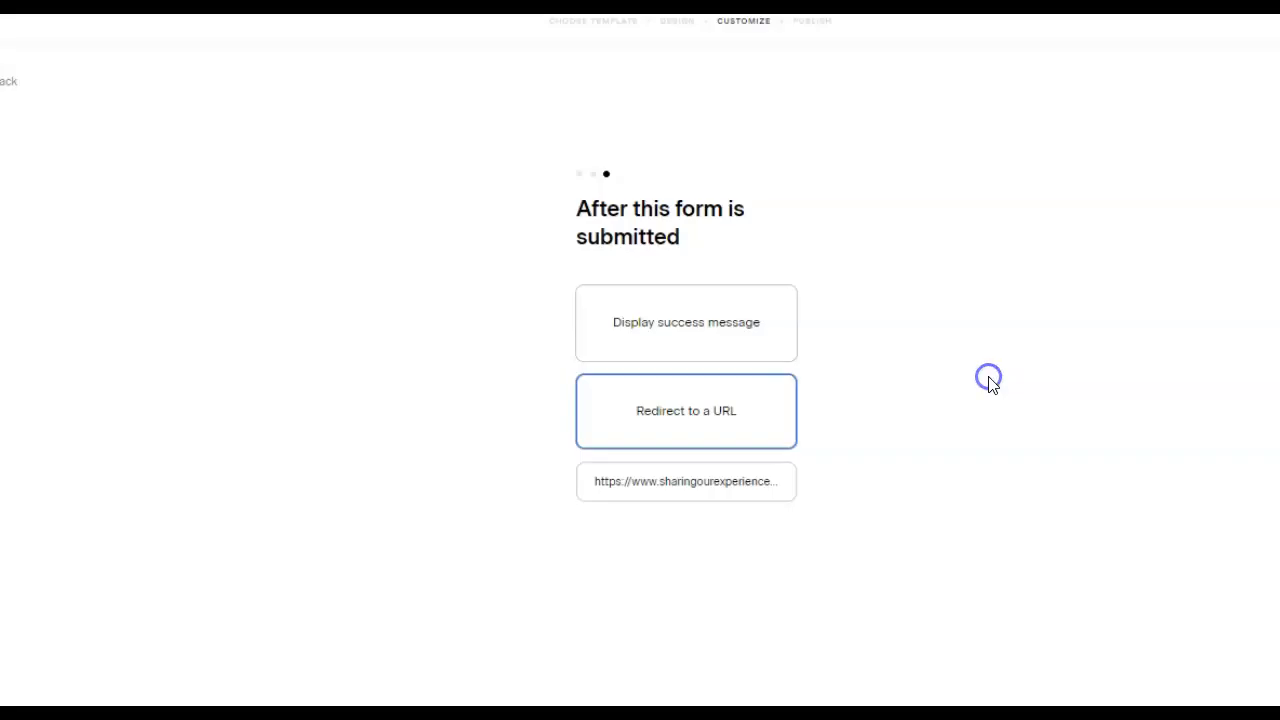